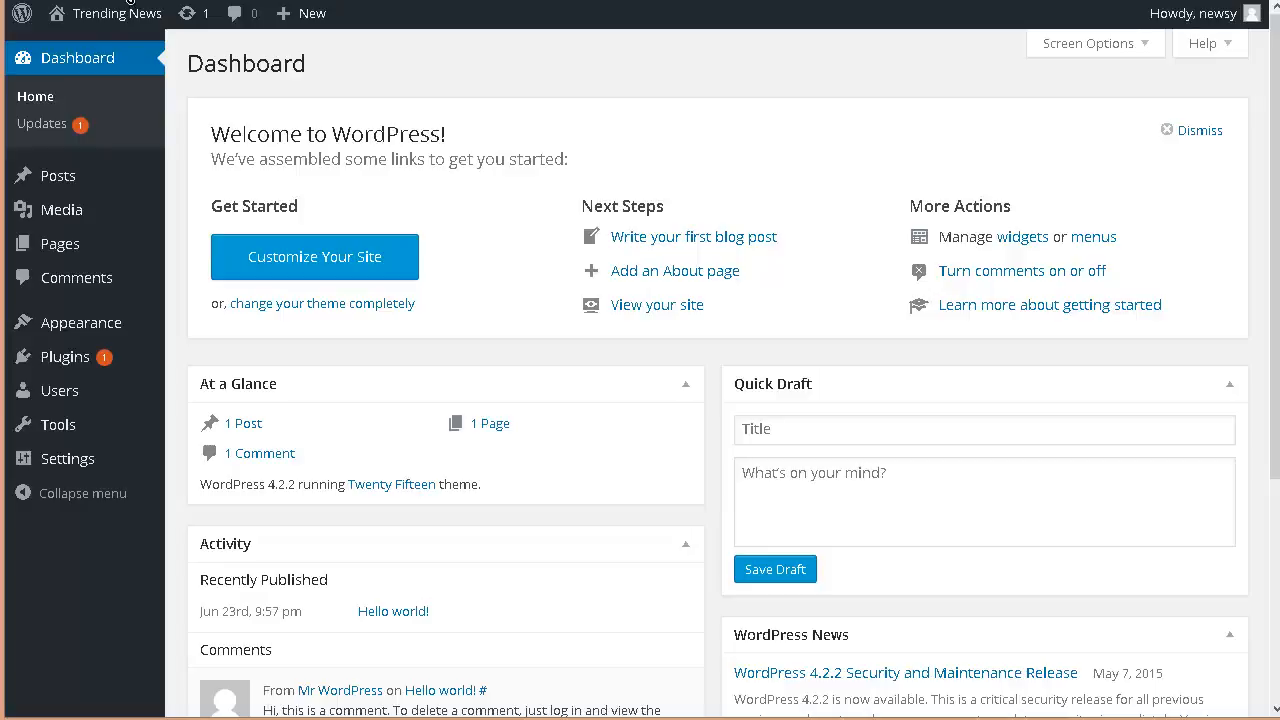
Step: Visit the public site from the admin bar and scroll through its homepage
{"action": "mouse_move", "coordinate": [93, 22]}
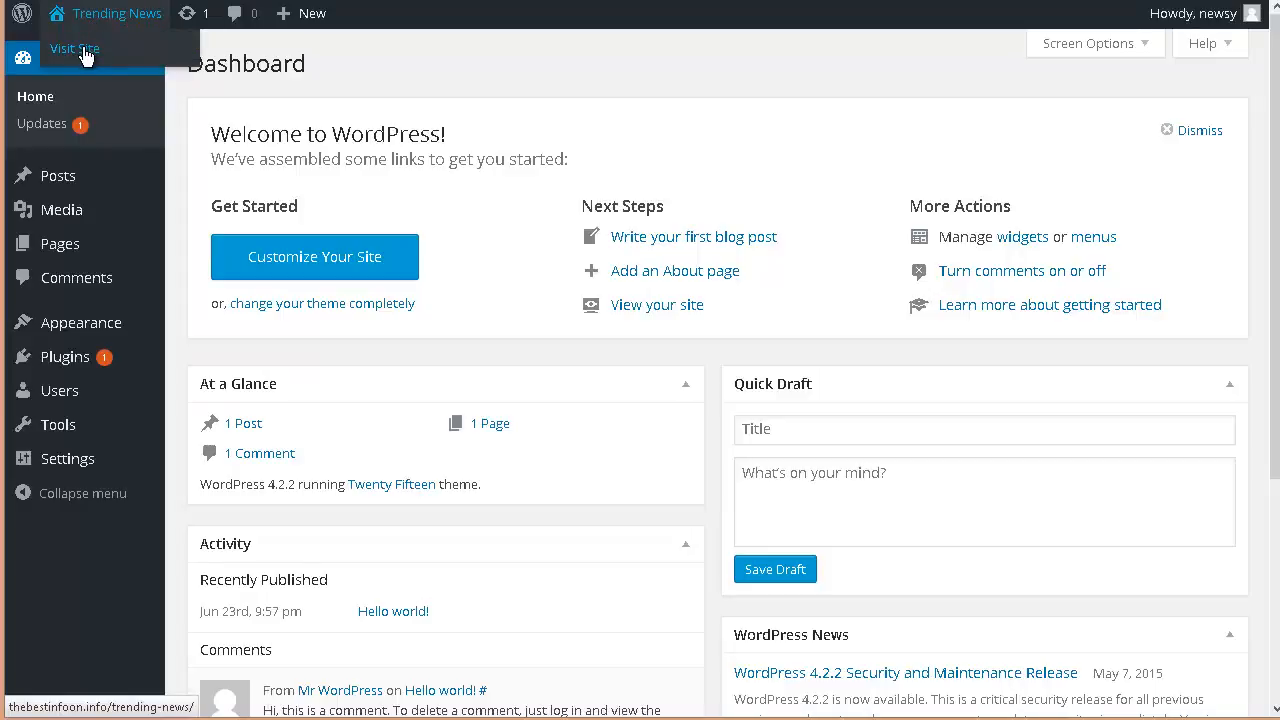
{"action": "left_click", "coordinate": [84, 50]}
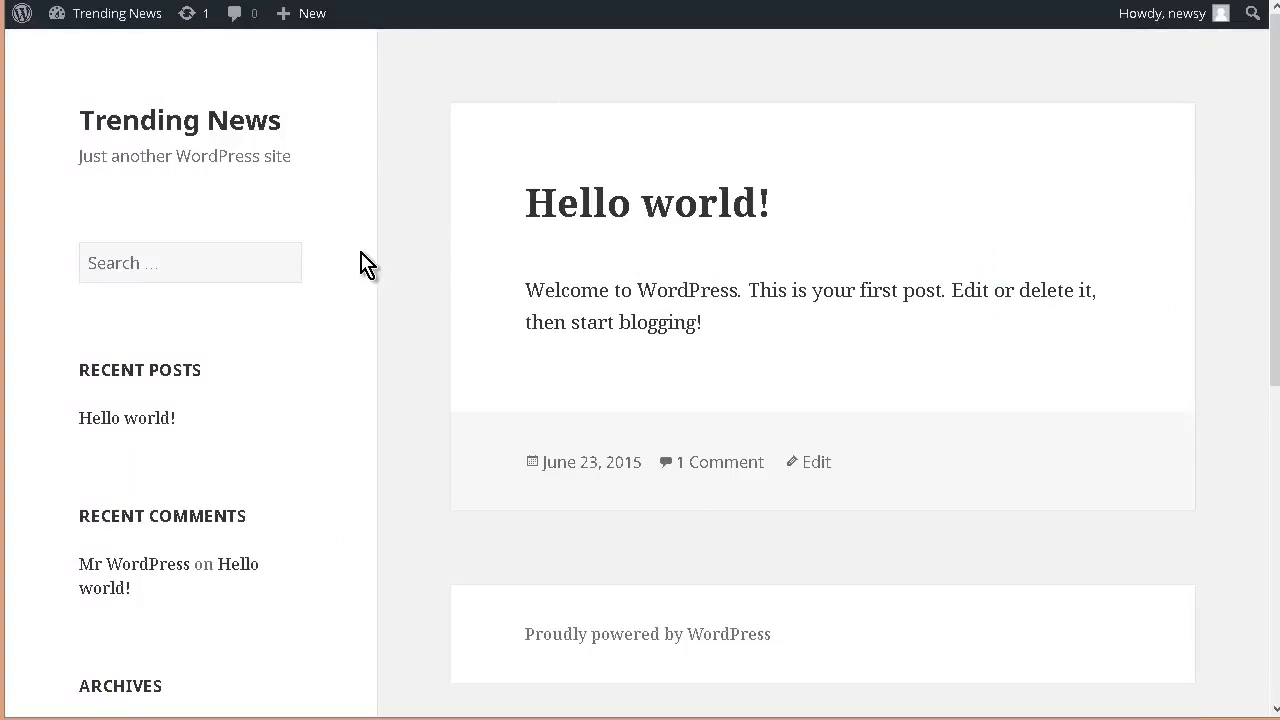
{"action": "scroll", "coordinate": [398, 278], "scroll_direction": "down", "scroll_amount": 5}
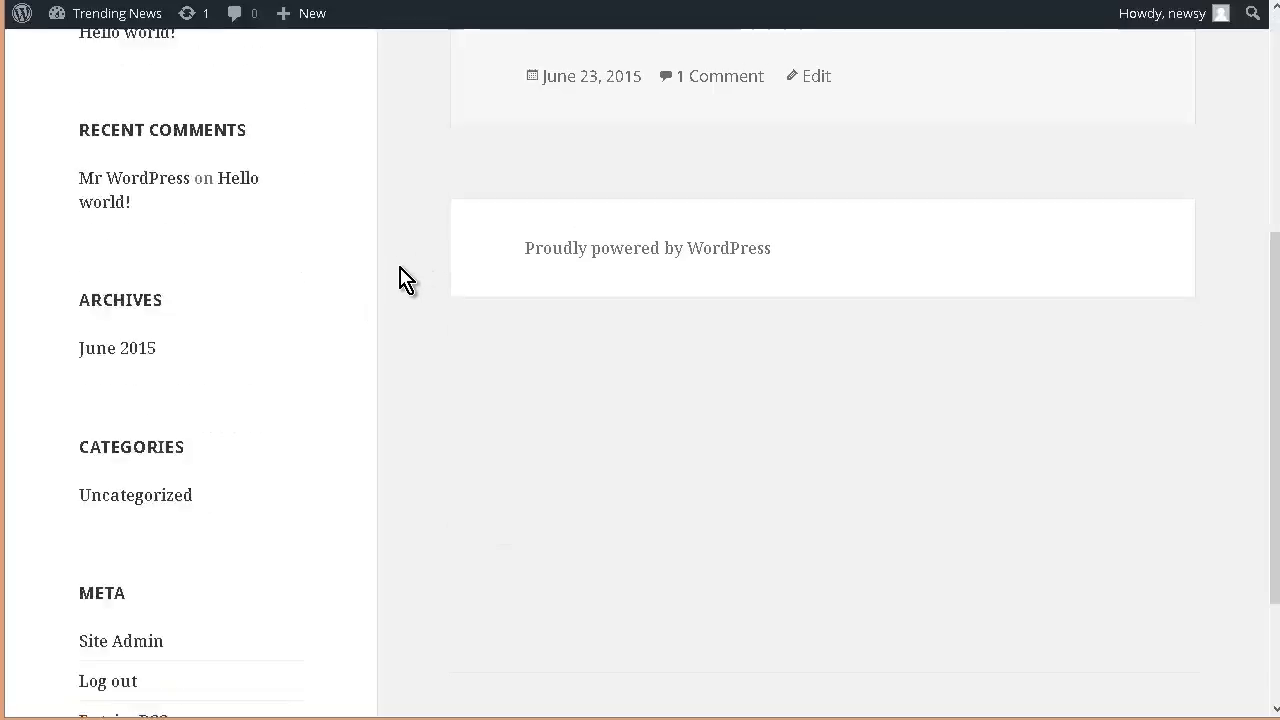
{"action": "scroll", "coordinate": [288, 355], "scroll_direction": "up", "scroll_amount": 5}
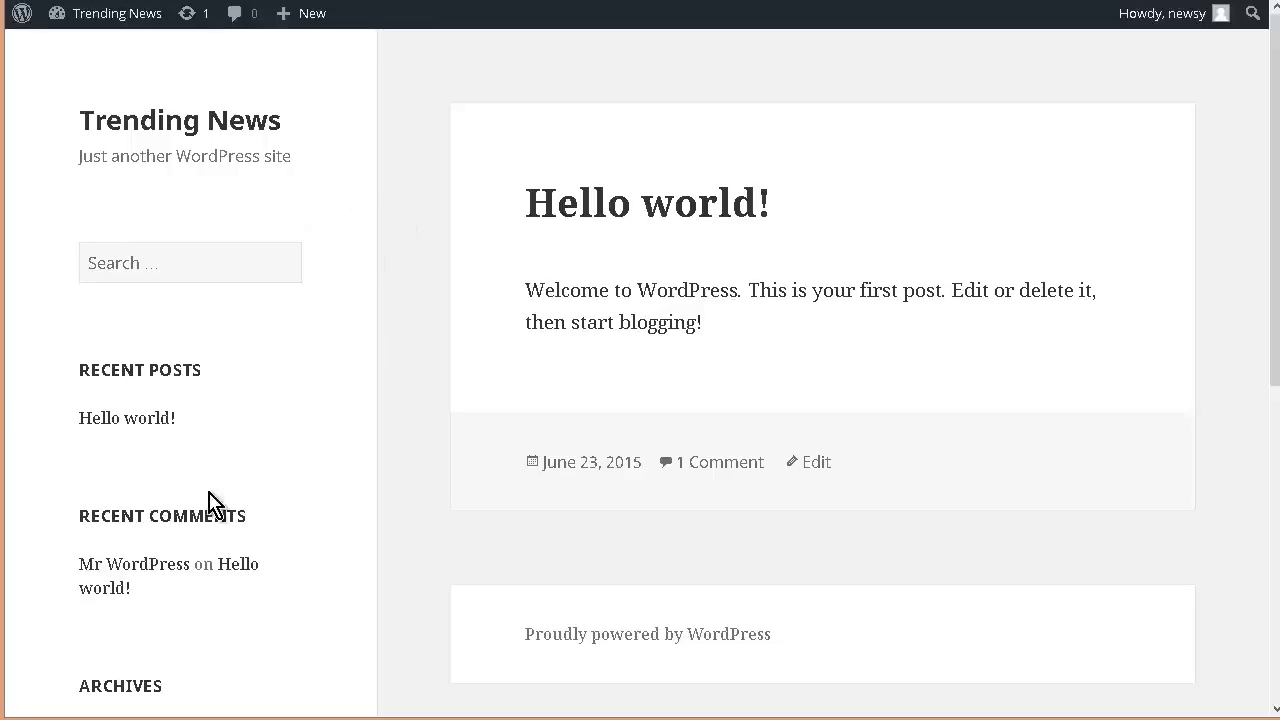
Step: Return to the Dashboard and open the public site again
{"action": "mouse_move", "coordinate": [143, 33]}
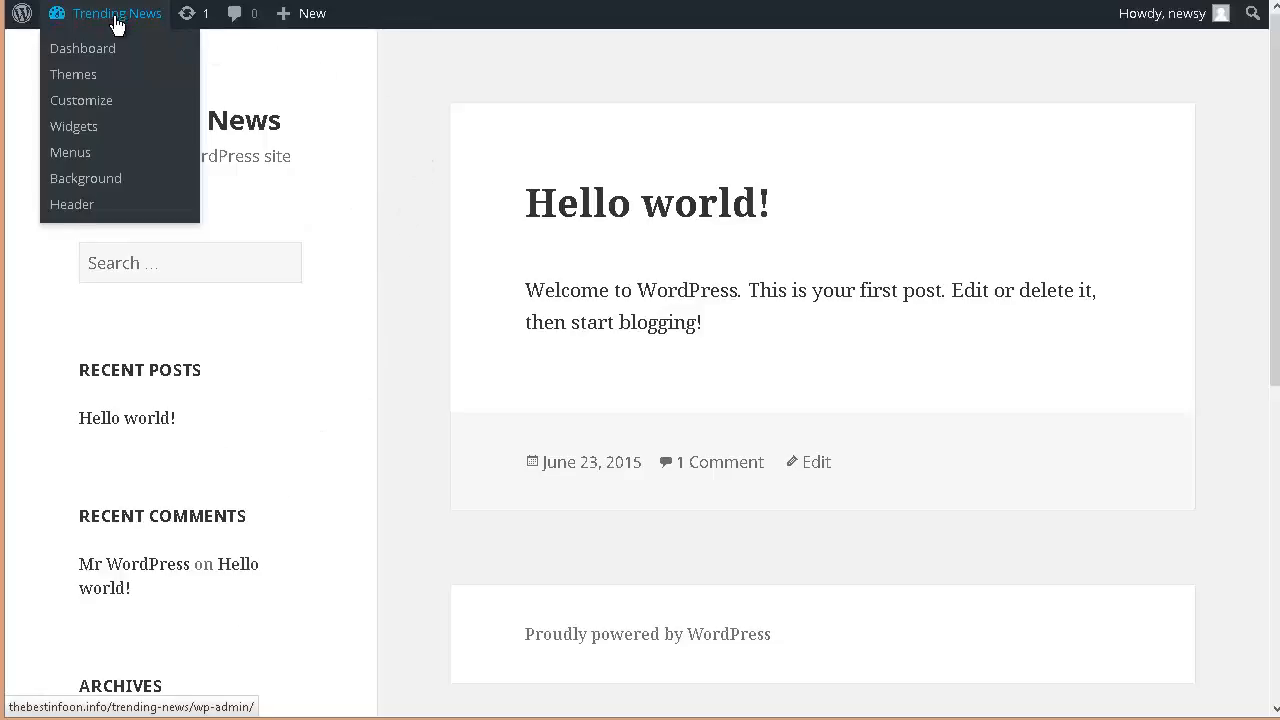
{"action": "left_click", "coordinate": [94, 54]}
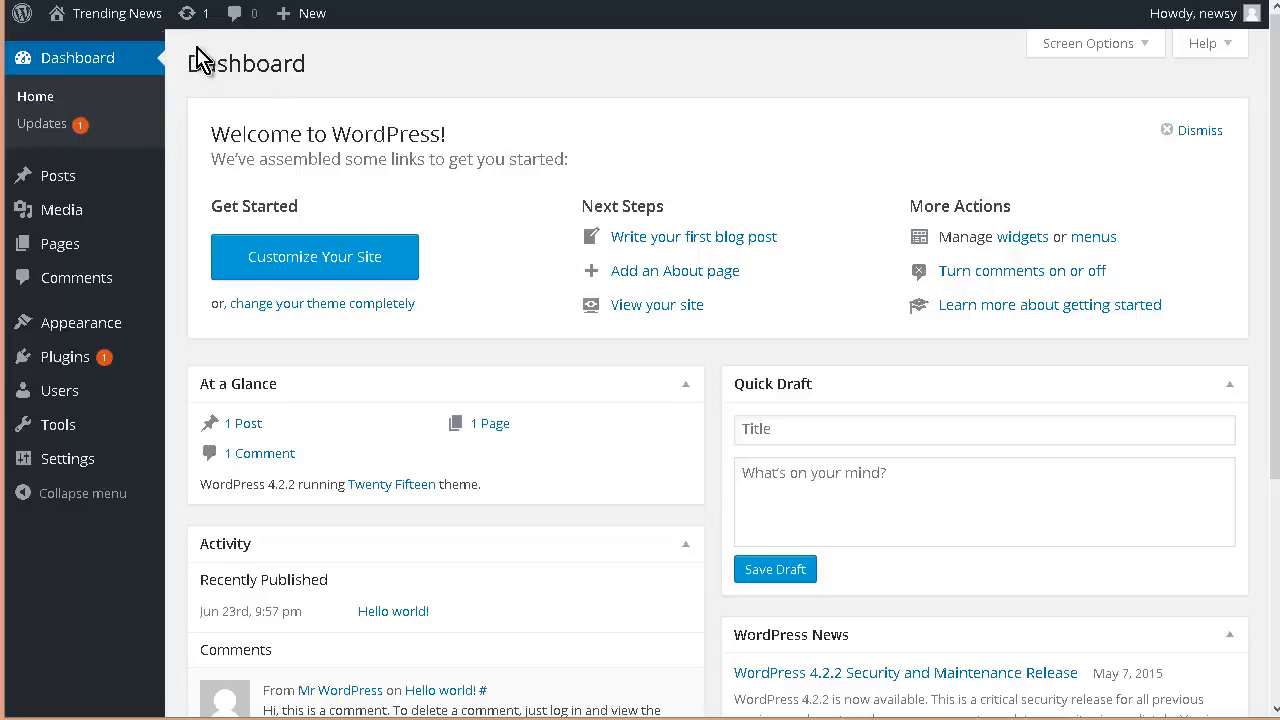
{"action": "mouse_move", "coordinate": [120, 14]}
{"action": "left_click", "coordinate": [87, 50]}
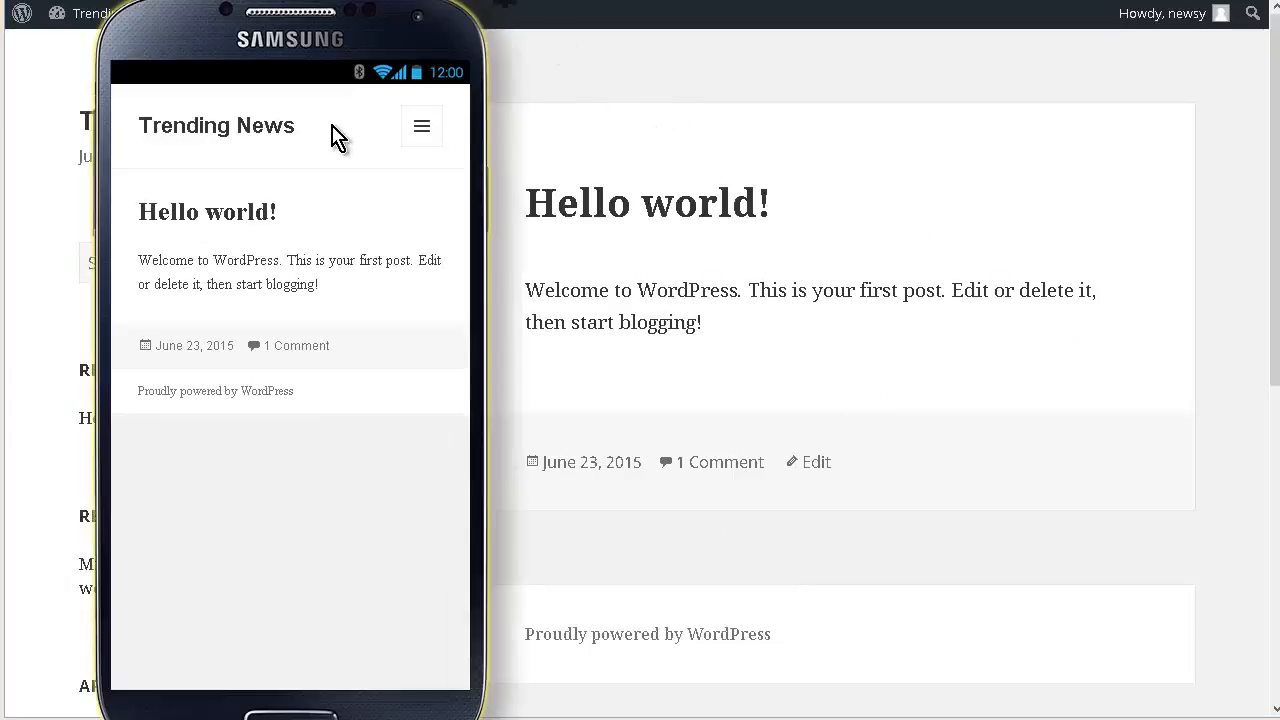
Step: Browse the site's mobile menu, opening the June 2015 archive and then the Hello world! post
{"action": "left_click", "coordinate": [424, 130]}
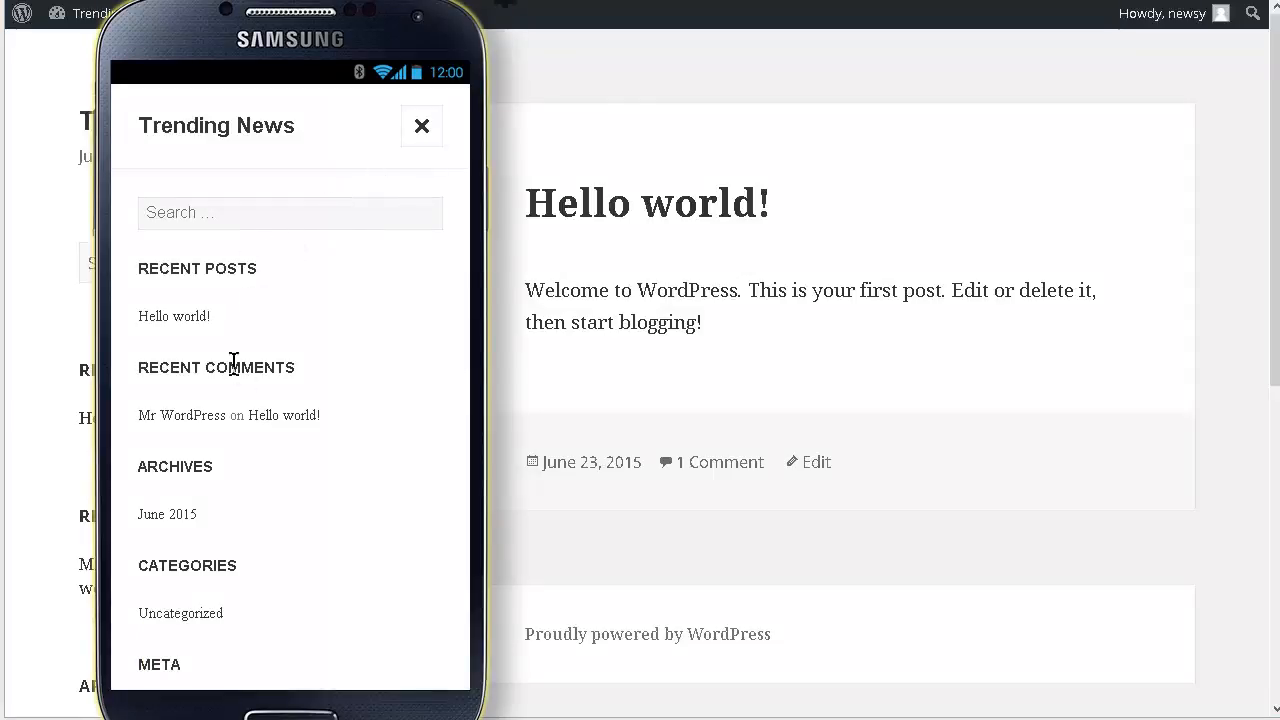
{"action": "scroll", "coordinate": [243, 391], "scroll_direction": "down", "scroll_amount": 1}
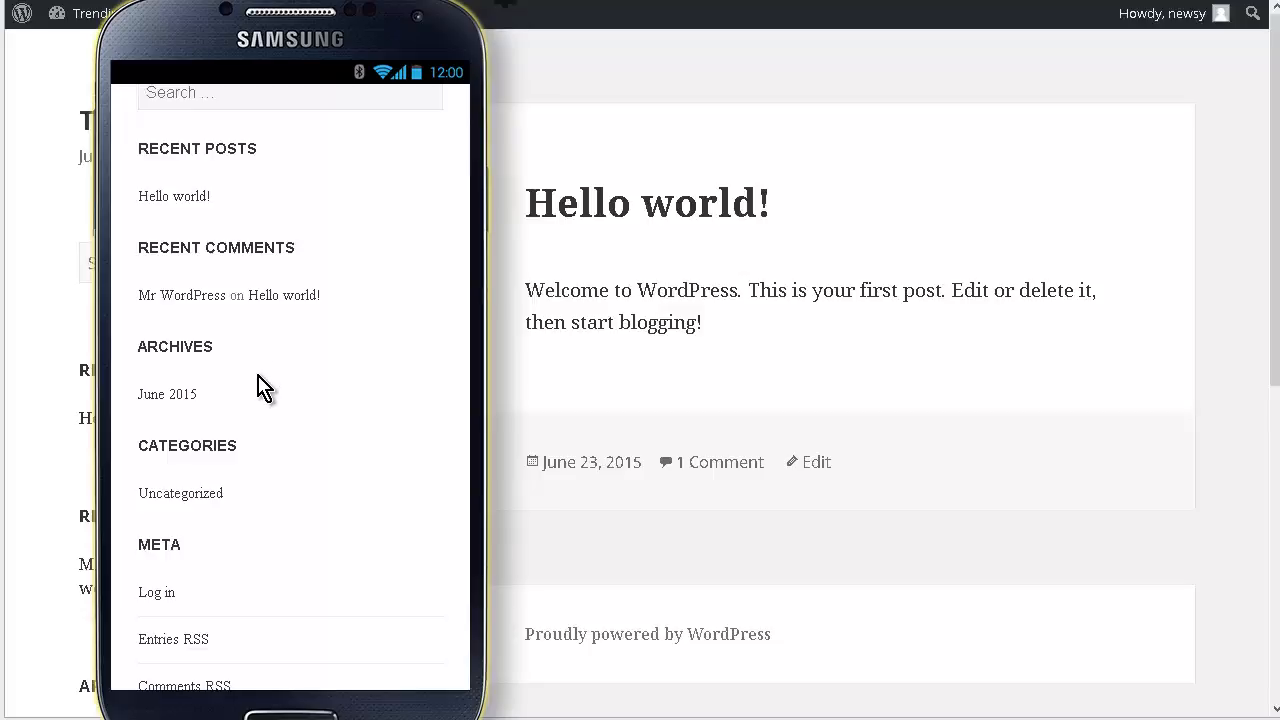
{"action": "left_click", "coordinate": [184, 397]}
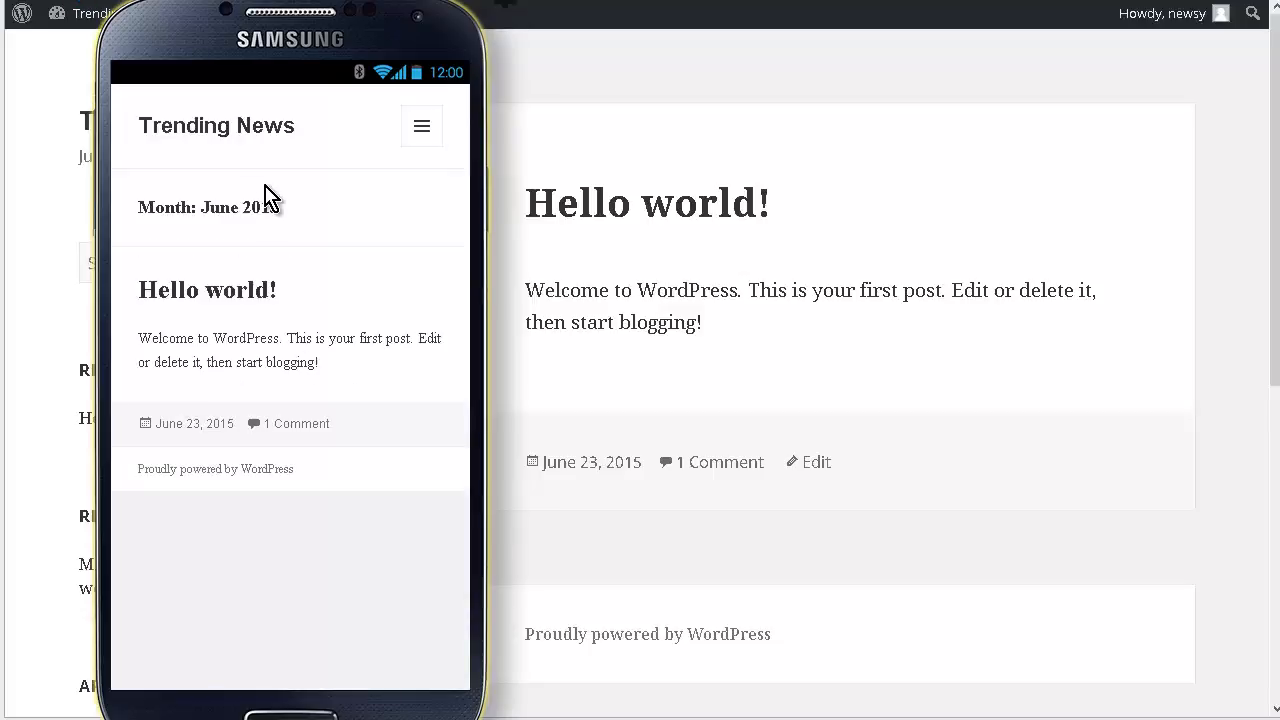
{"action": "left_click", "coordinate": [421, 130]}
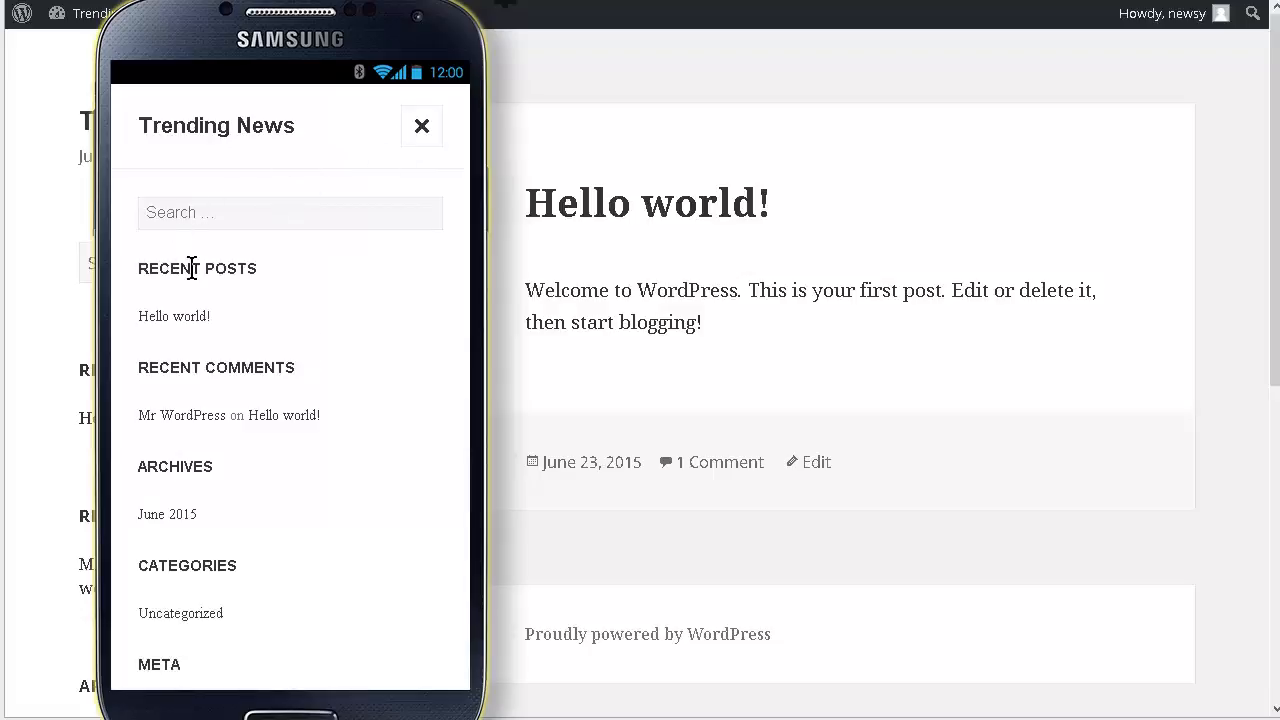
{"action": "left_click", "coordinate": [182, 314]}
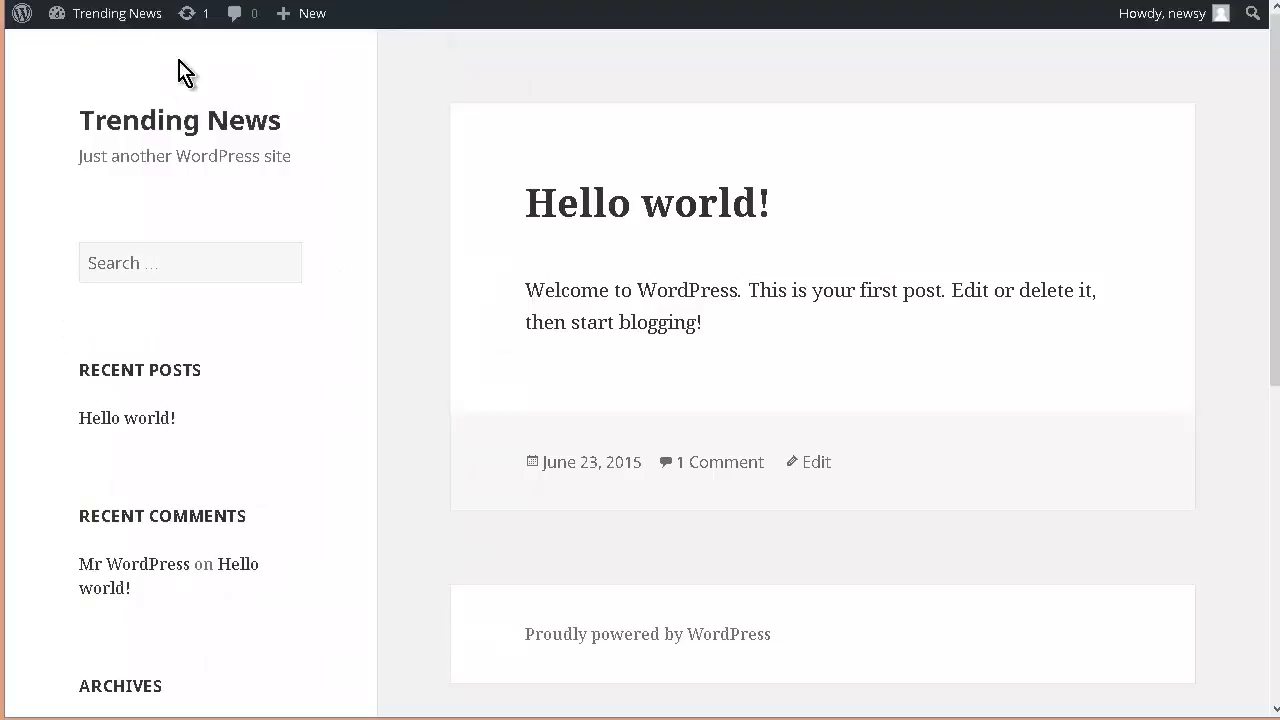
Step: Go back to the Dashboard and open the Appearance Themes page
{"action": "mouse_move", "coordinate": [78, 27]}
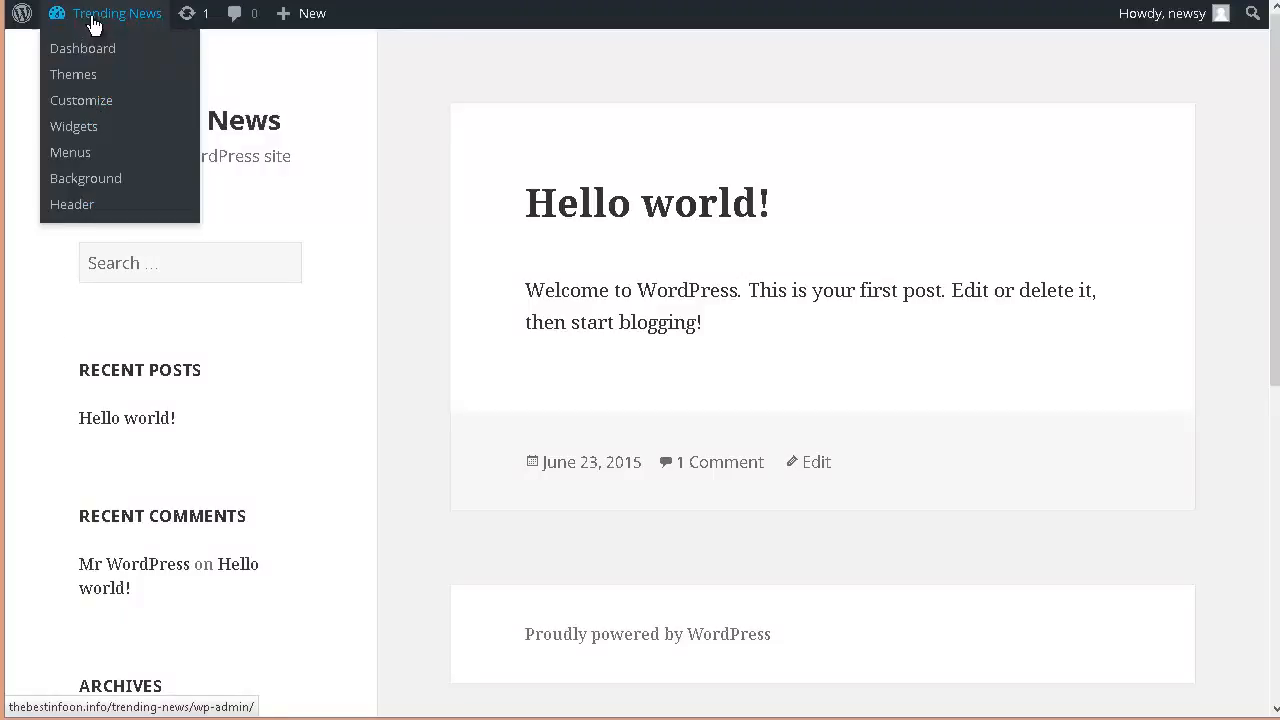
{"action": "left_click", "coordinate": [82, 57]}
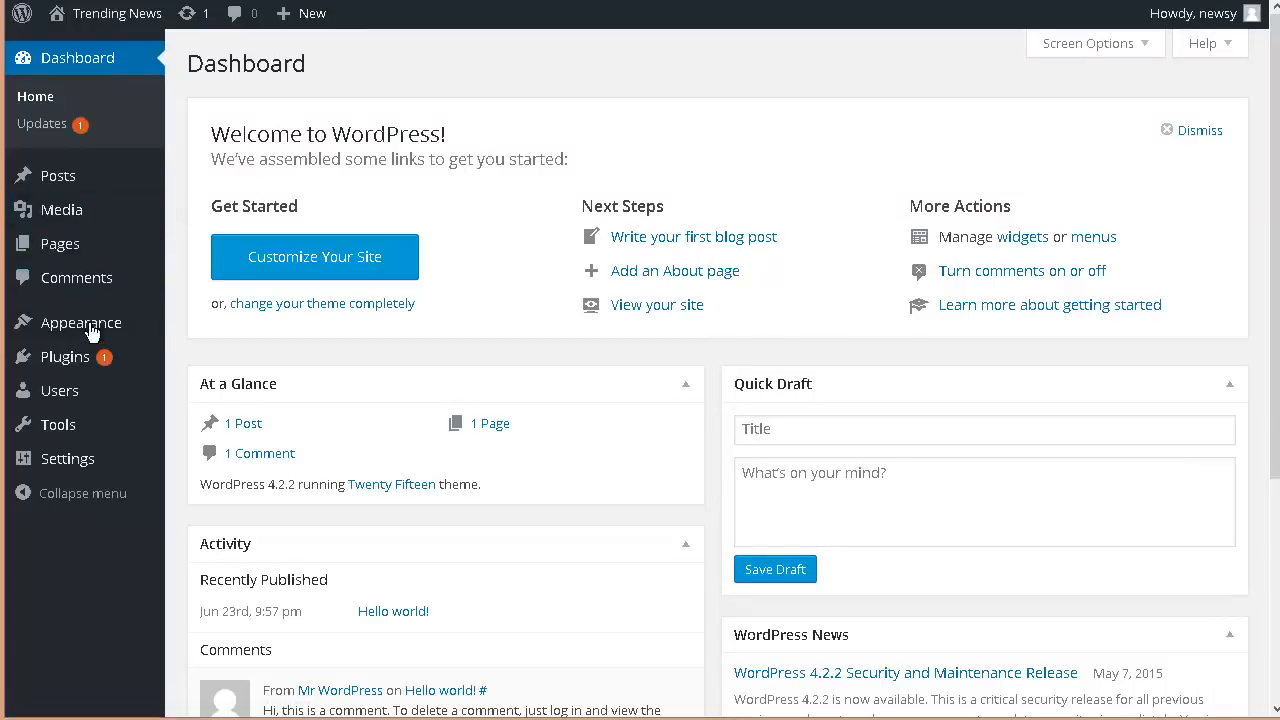
{"action": "mouse_move", "coordinate": [100, 323]}
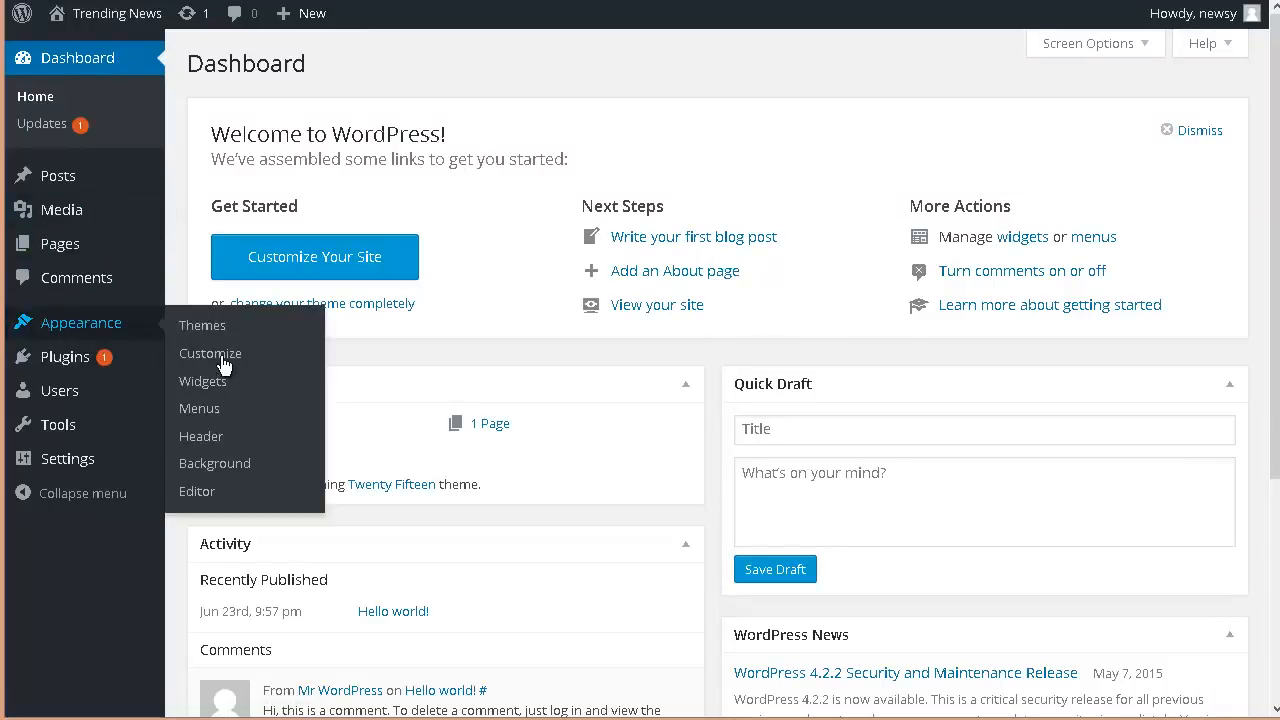
{"action": "left_click", "coordinate": [206, 327]}
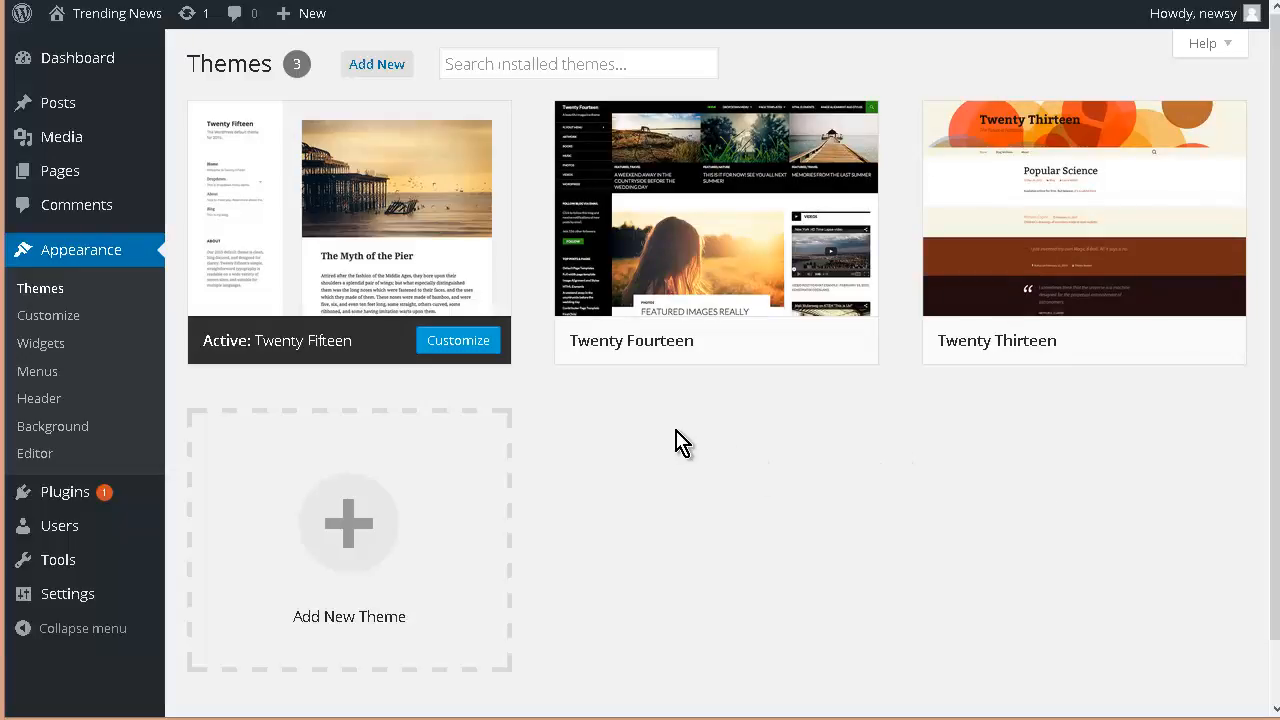
Step: Open the Add Themes page to view featured themes, then return to the installed themes
{"action": "mouse_move", "coordinate": [490, 213]}
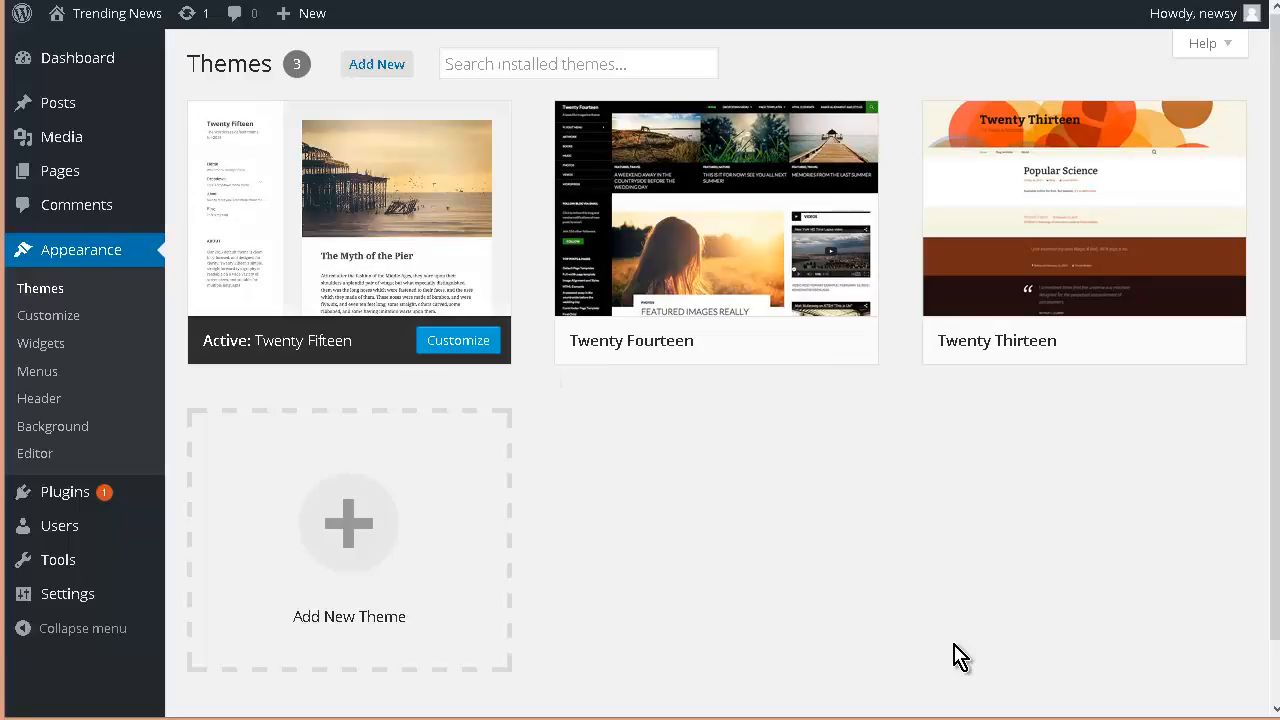
{"action": "mouse_move", "coordinate": [677, 243]}
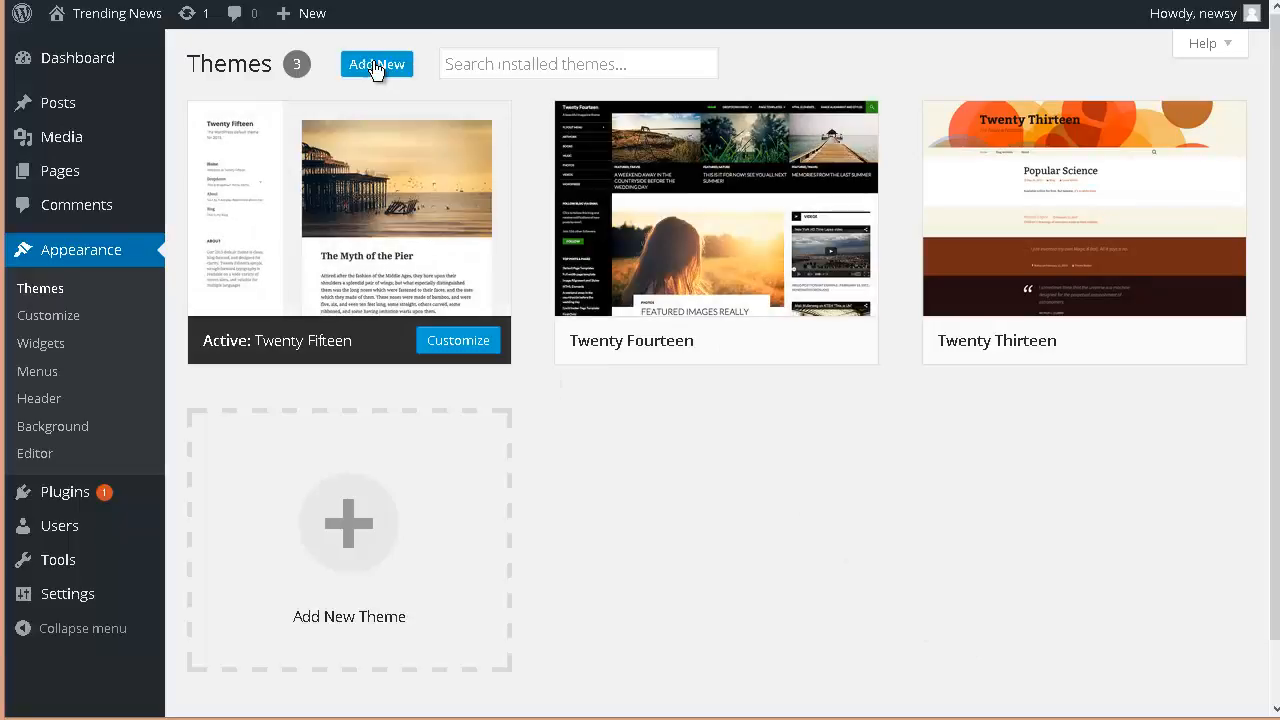
{"action": "left_click", "coordinate": [376, 65]}
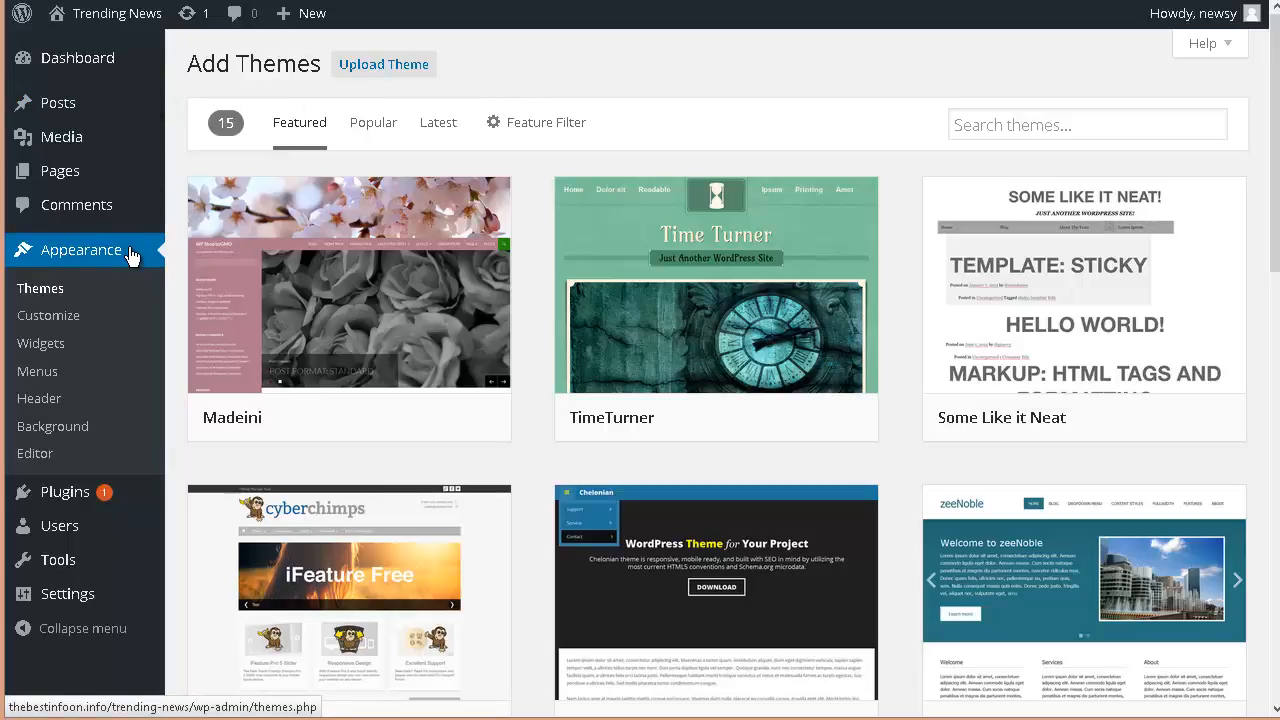
{"action": "left_click", "coordinate": [40, 297]}
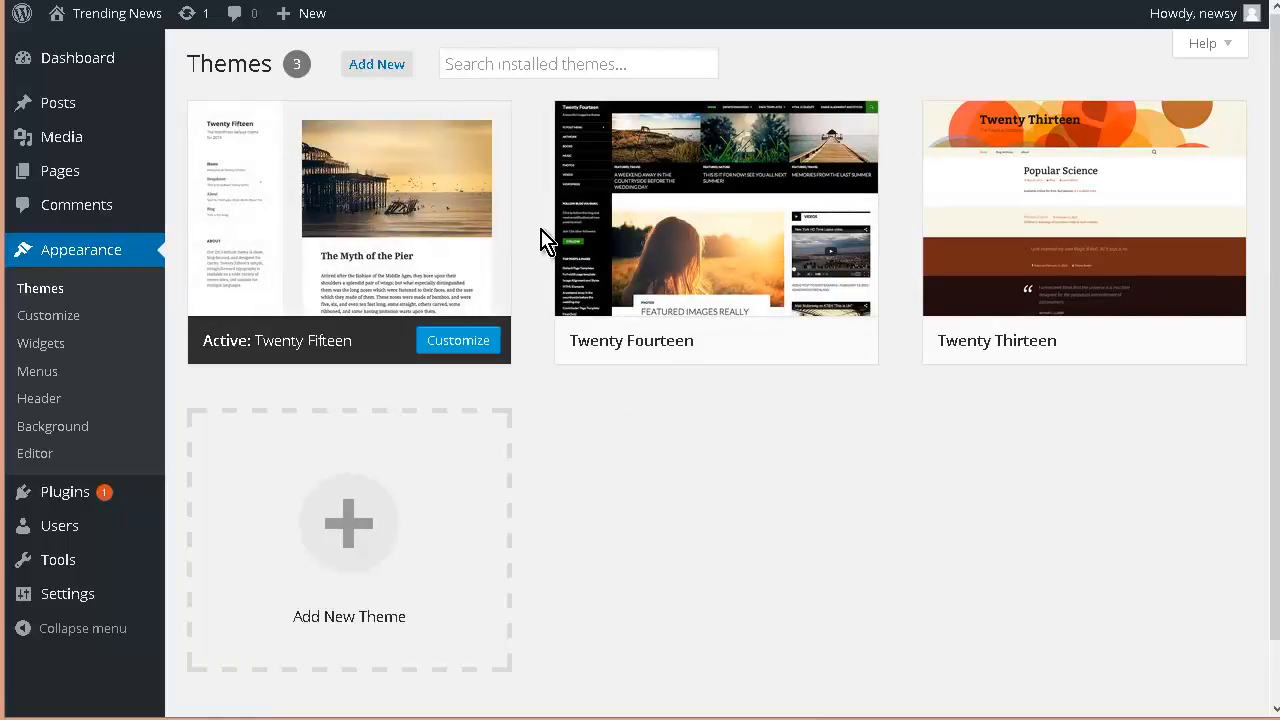
Step: Open the Customizer's Site Title & Tagline section and replace the tagline with All The Best News Of The Day
{"action": "mouse_move", "coordinate": [24, 84]}
{"action": "left_click", "coordinate": [48, 317]}
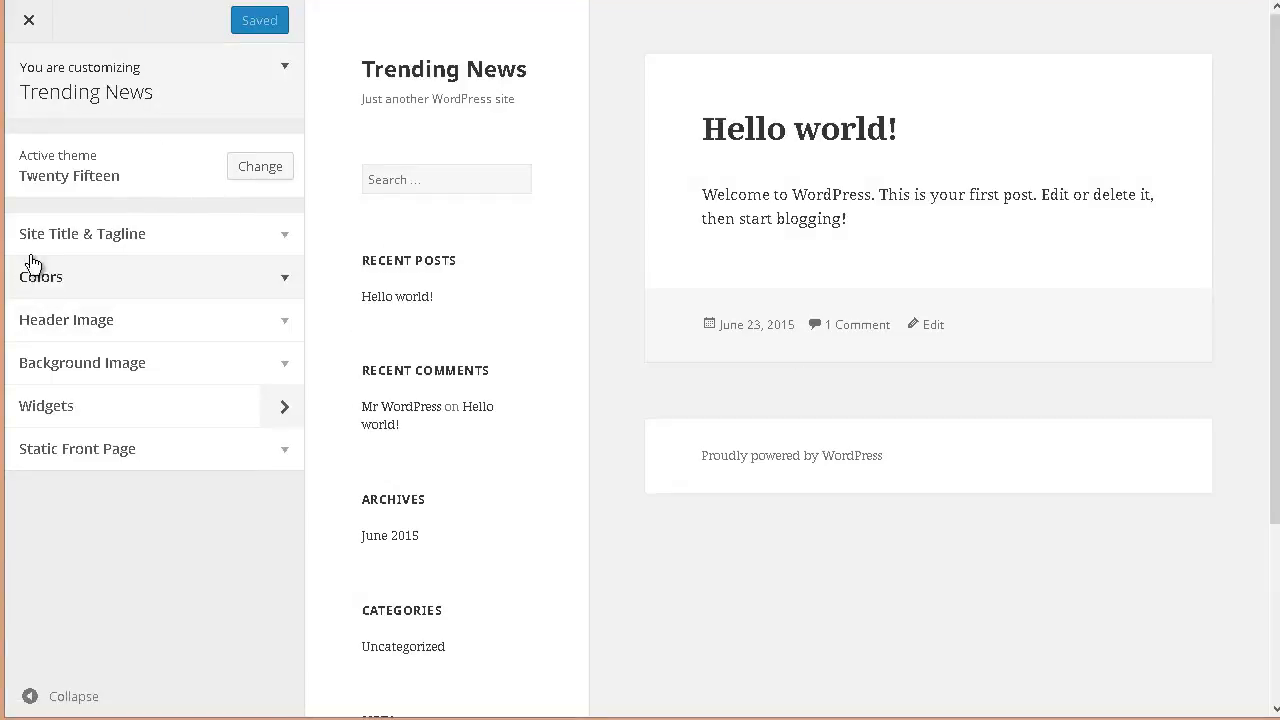
{"action": "left_click", "coordinate": [285, 239]}
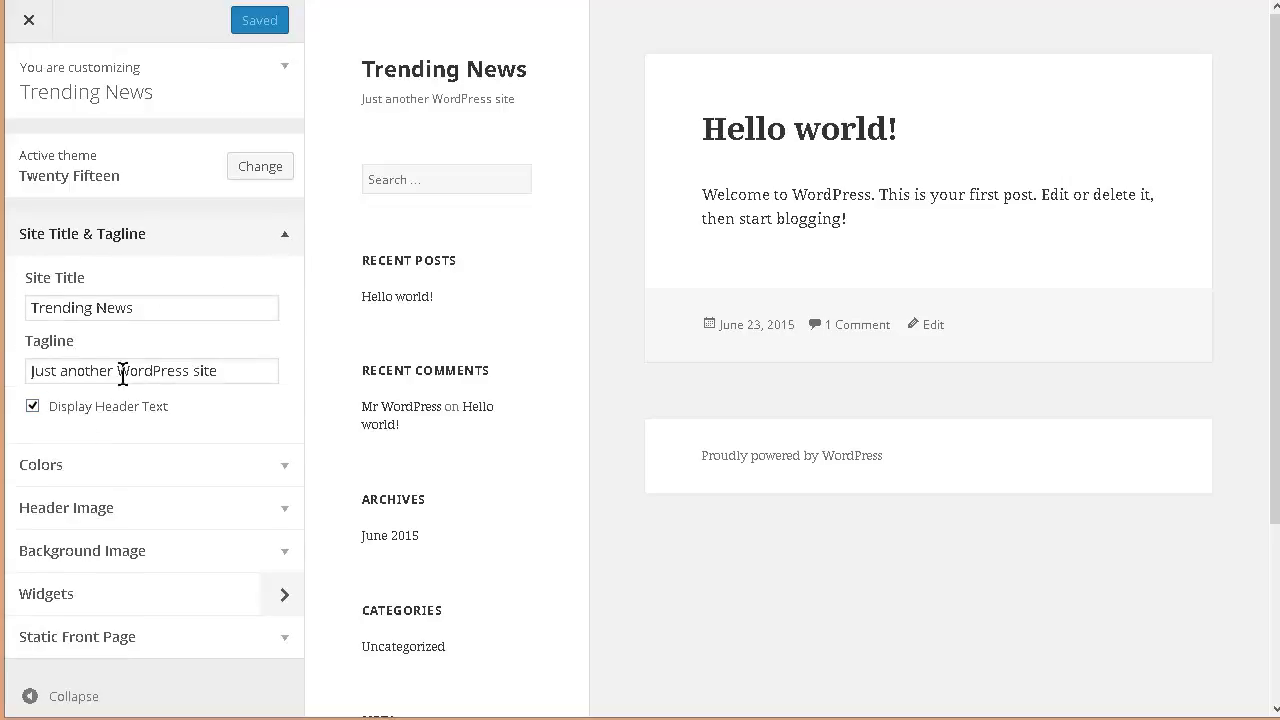
{"action": "left_click_drag", "start_coordinate": [225, 370], "coordinate": [30, 370]}
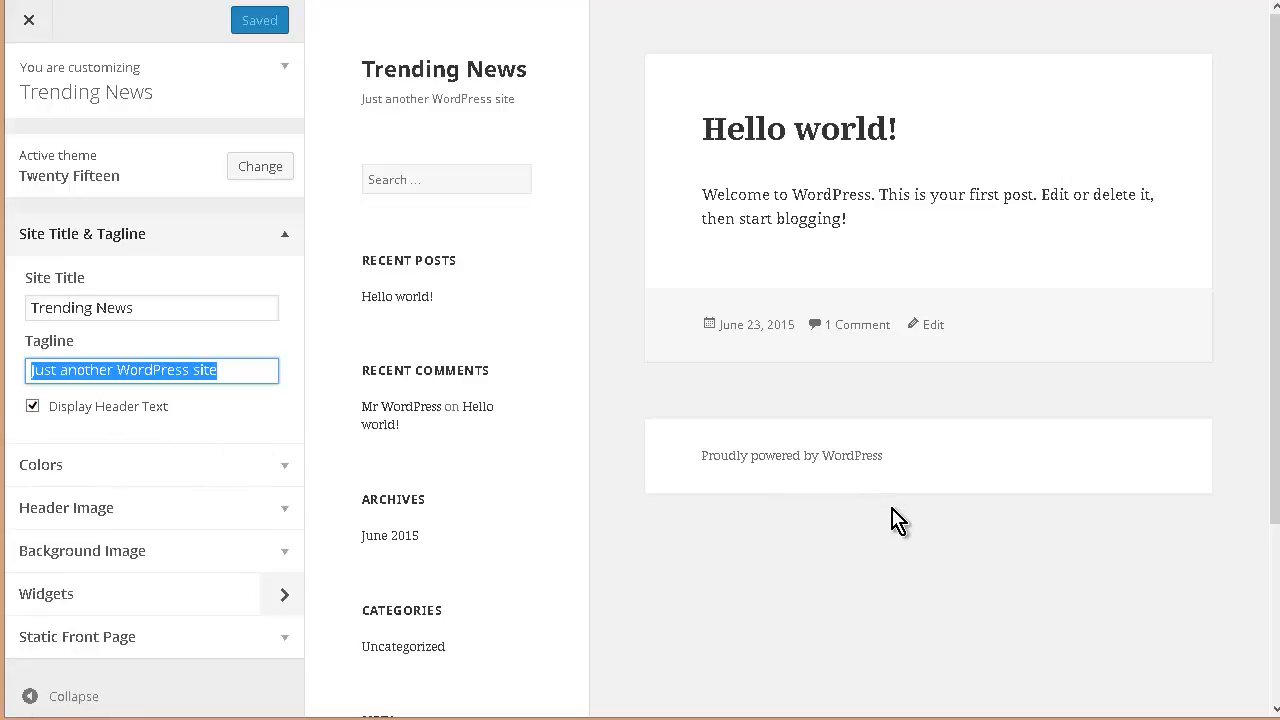
{"action": "type", "text": "All The Best News Of The Day"}
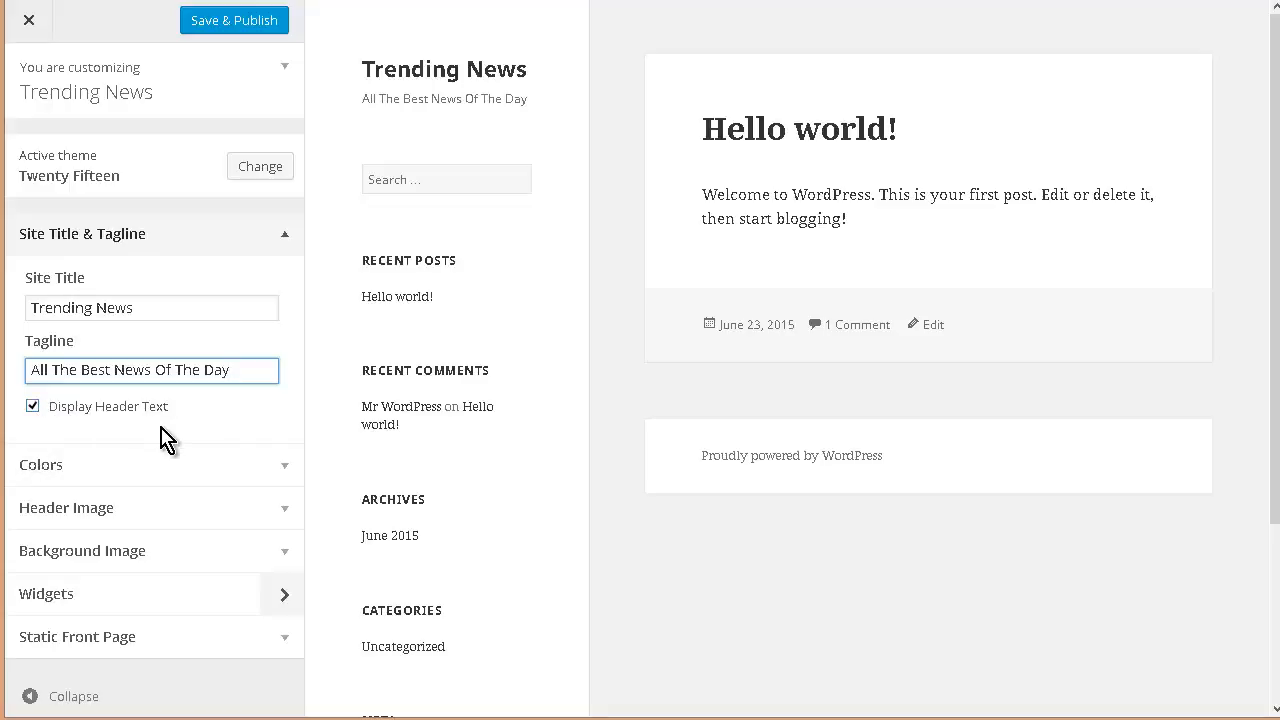
Step: In Colors, preview the Dark, Yellow, Pink and Purple base color schemes and settle on Blue
{"action": "left_click", "coordinate": [287, 473]}
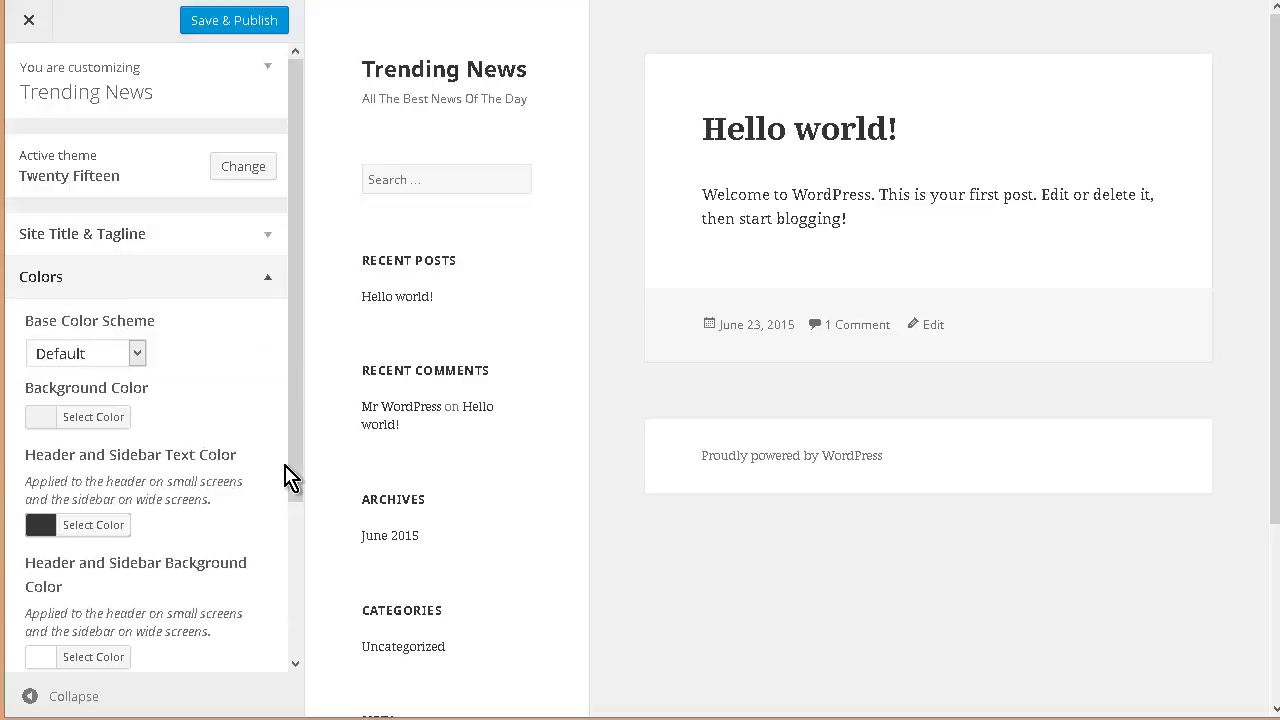
{"action": "left_click", "coordinate": [137, 354]}
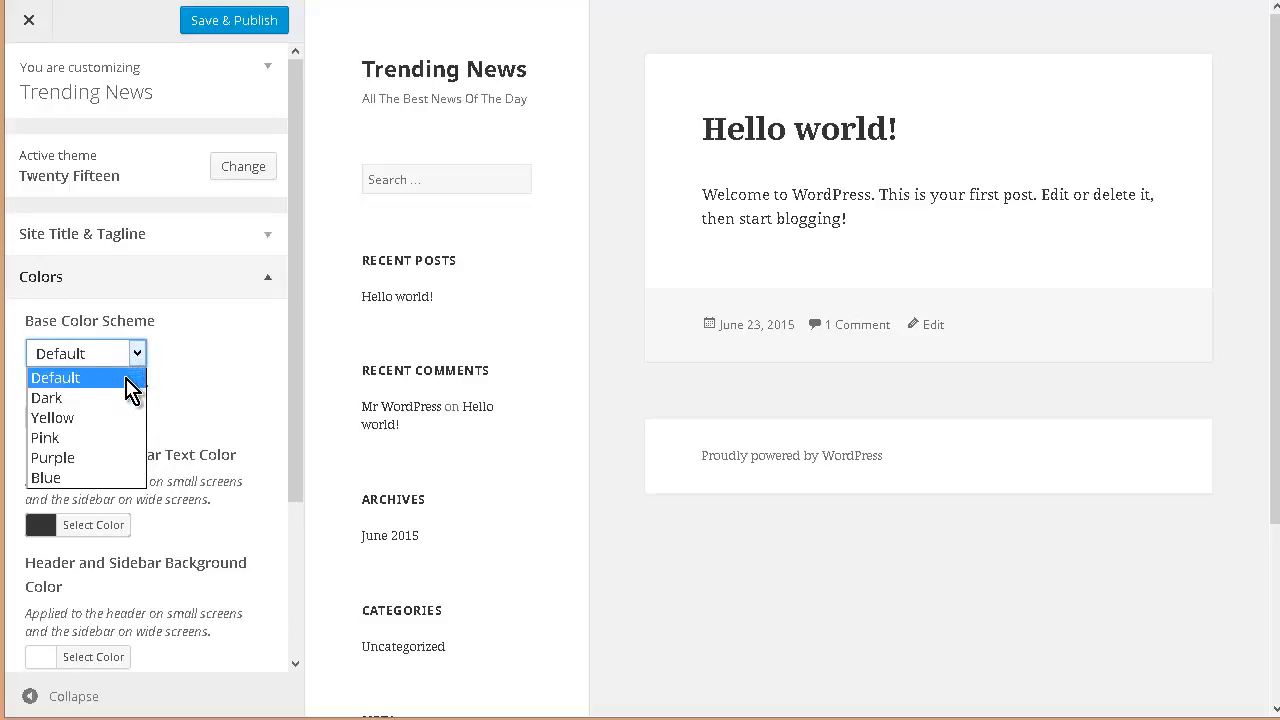
{"action": "left_click", "coordinate": [123, 398]}
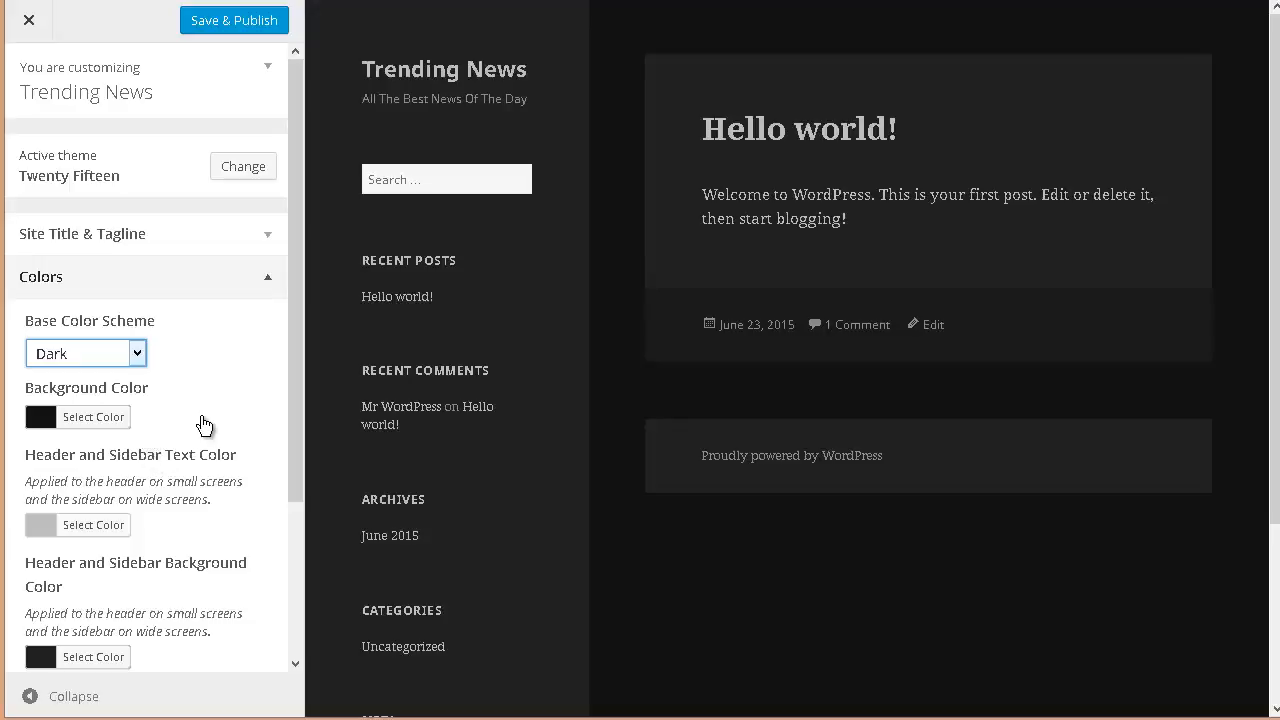
{"action": "left_click", "coordinate": [138, 356]}
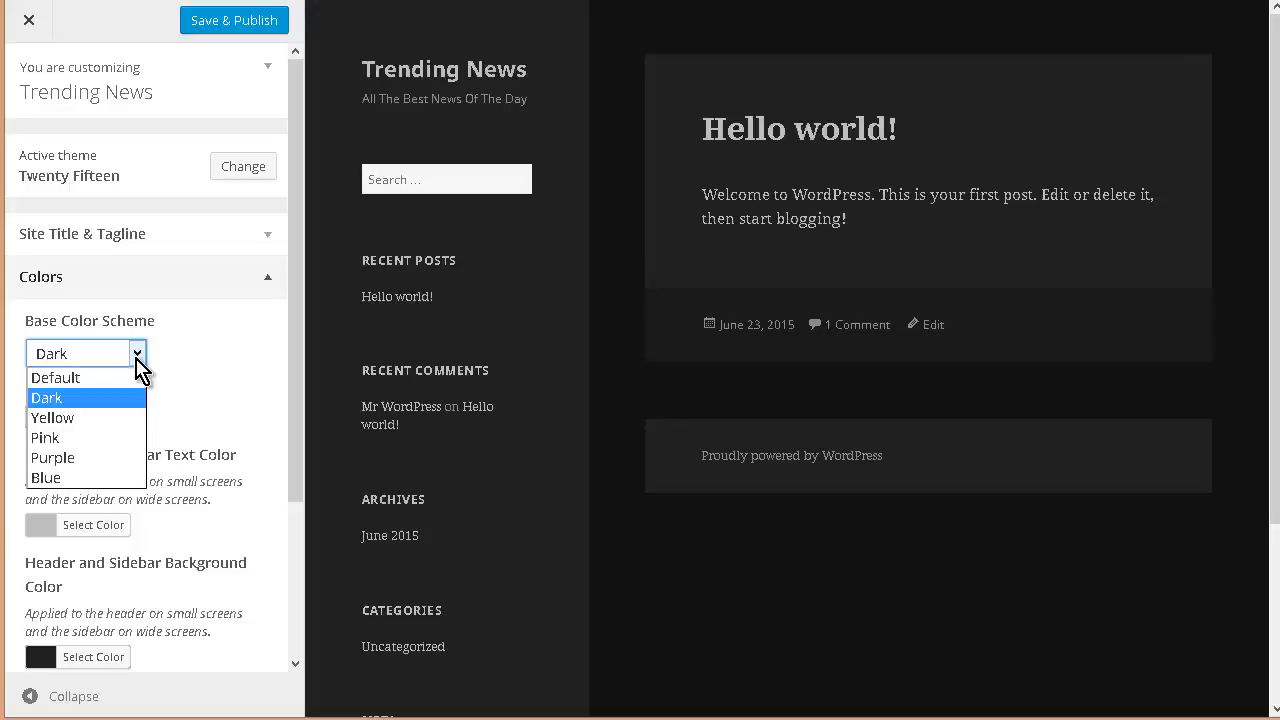
{"action": "left_click", "coordinate": [110, 418]}
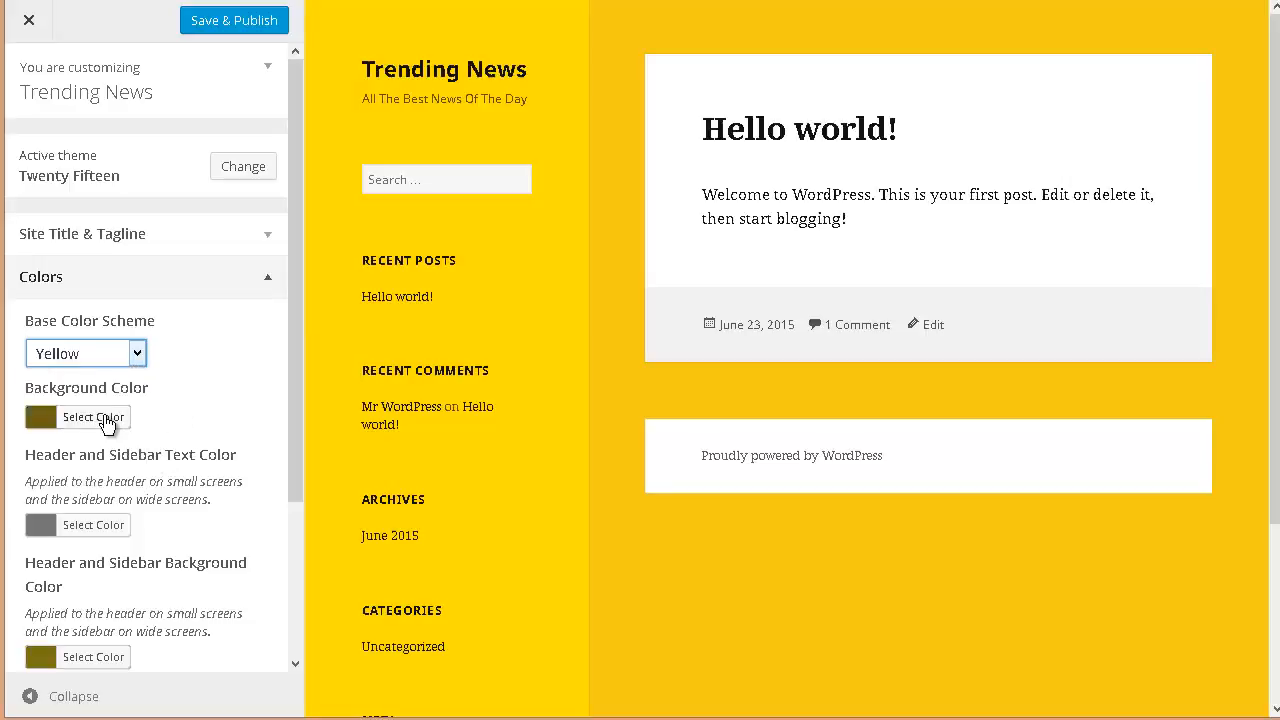
{"action": "left_click", "coordinate": [138, 353]}
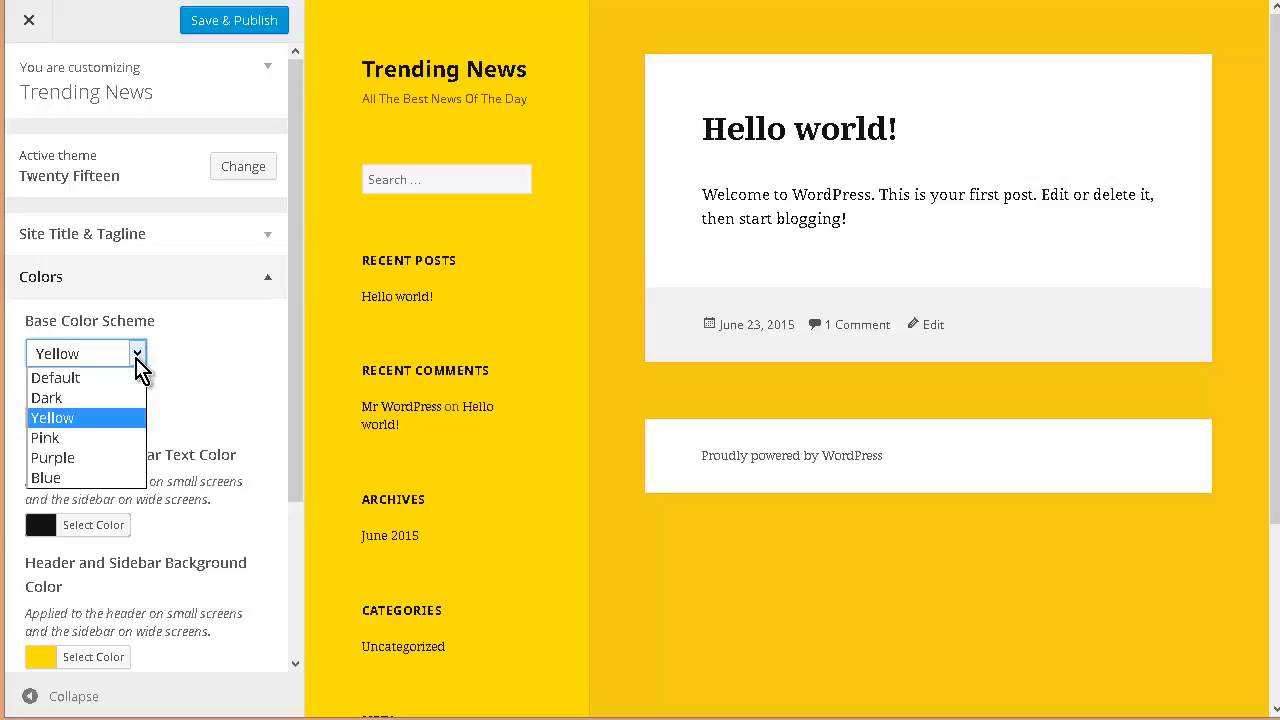
{"action": "left_click", "coordinate": [101, 435]}
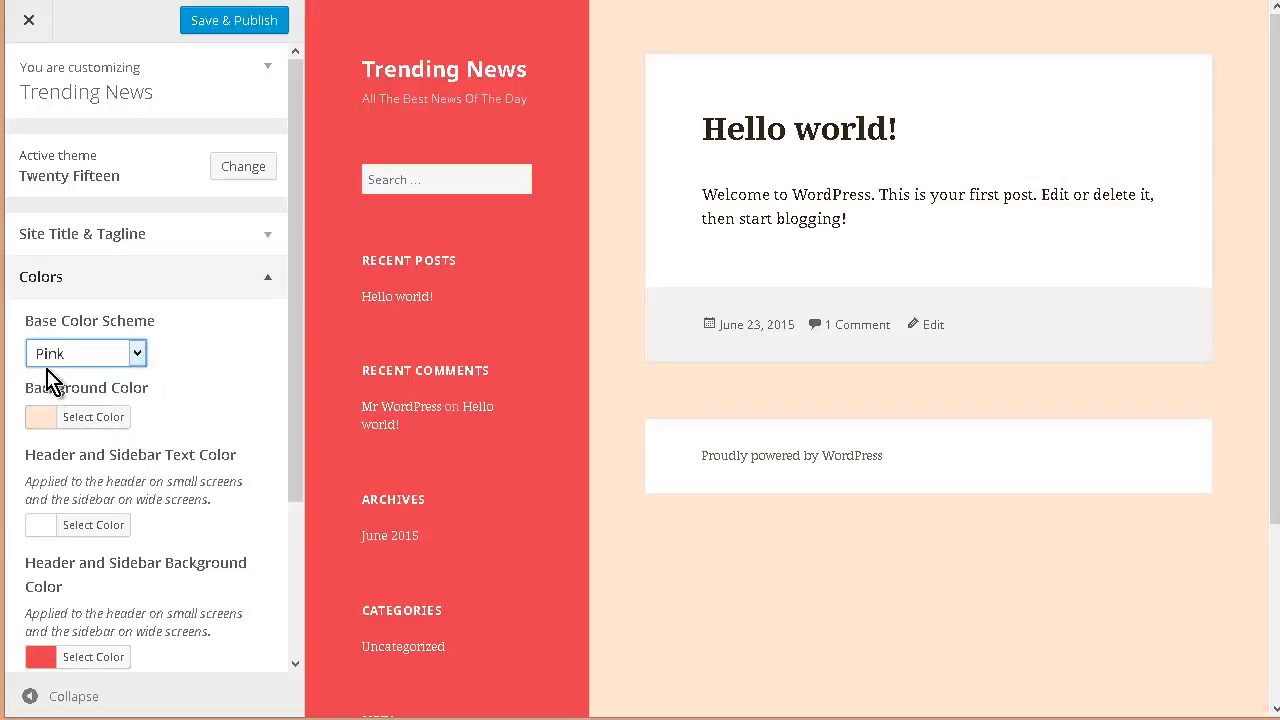
{"action": "left_click", "coordinate": [138, 353]}
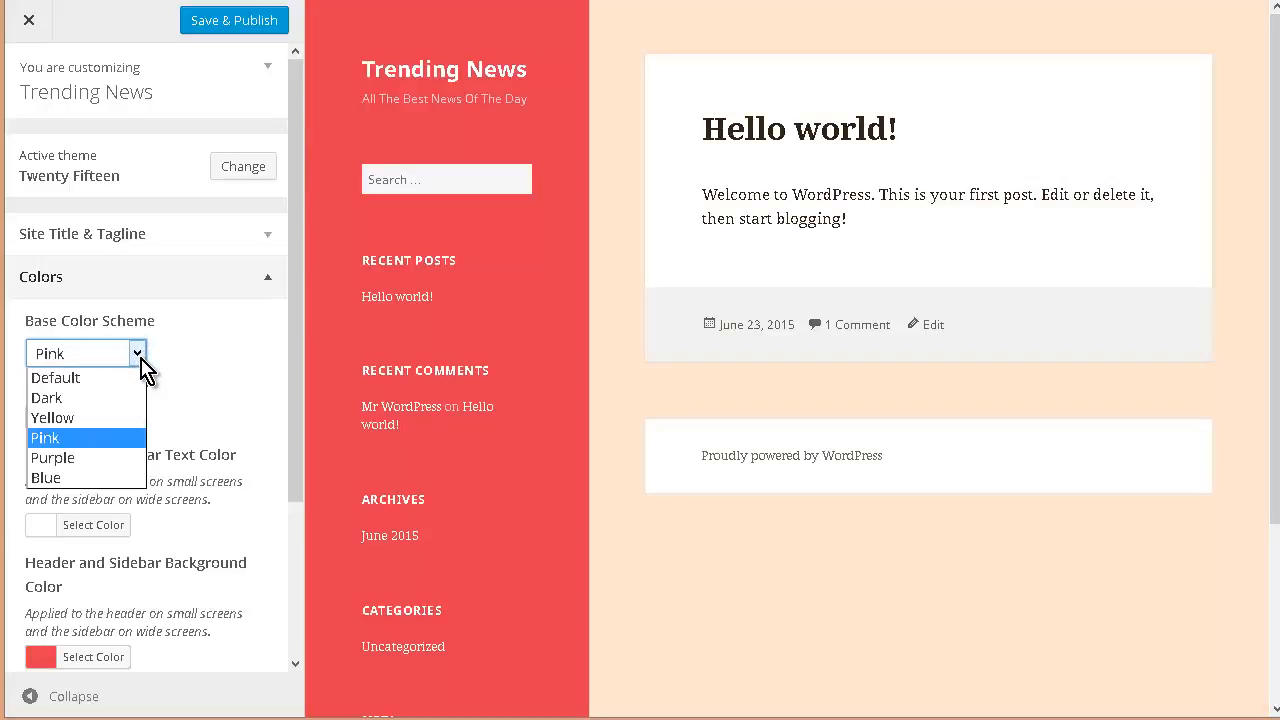
{"action": "left_click", "coordinate": [103, 457]}
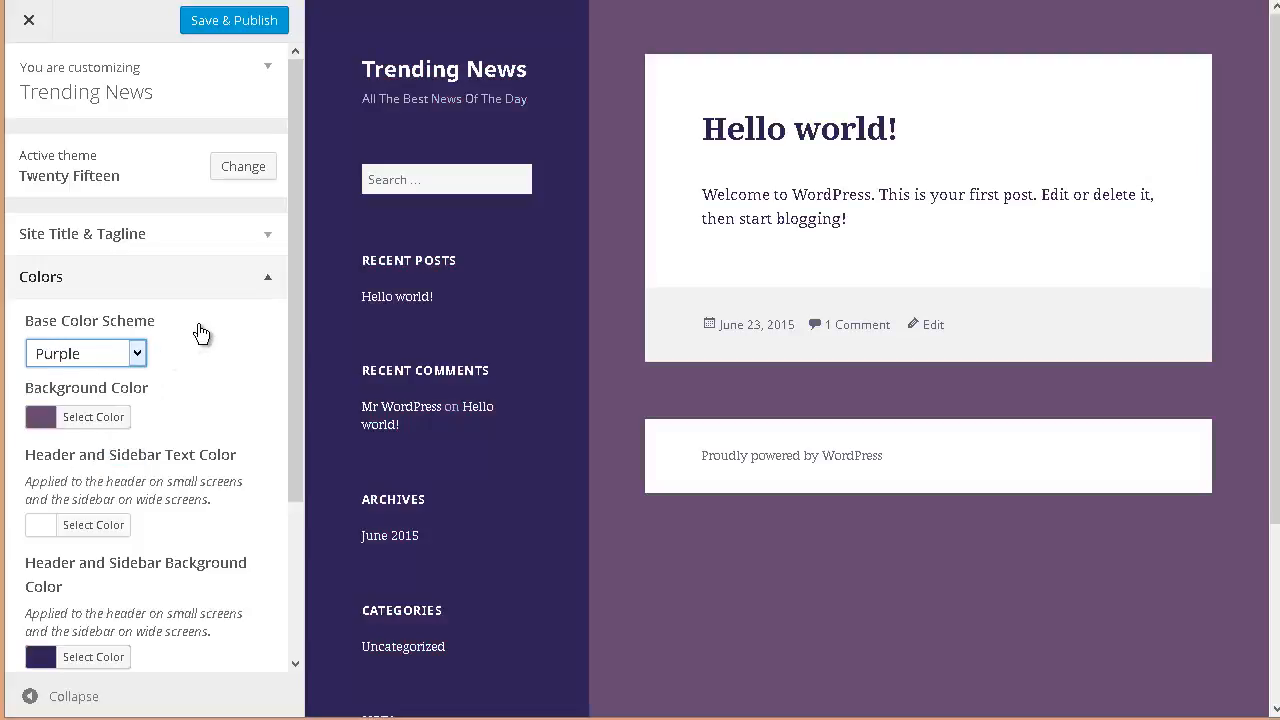
{"action": "left_click", "coordinate": [135, 352]}
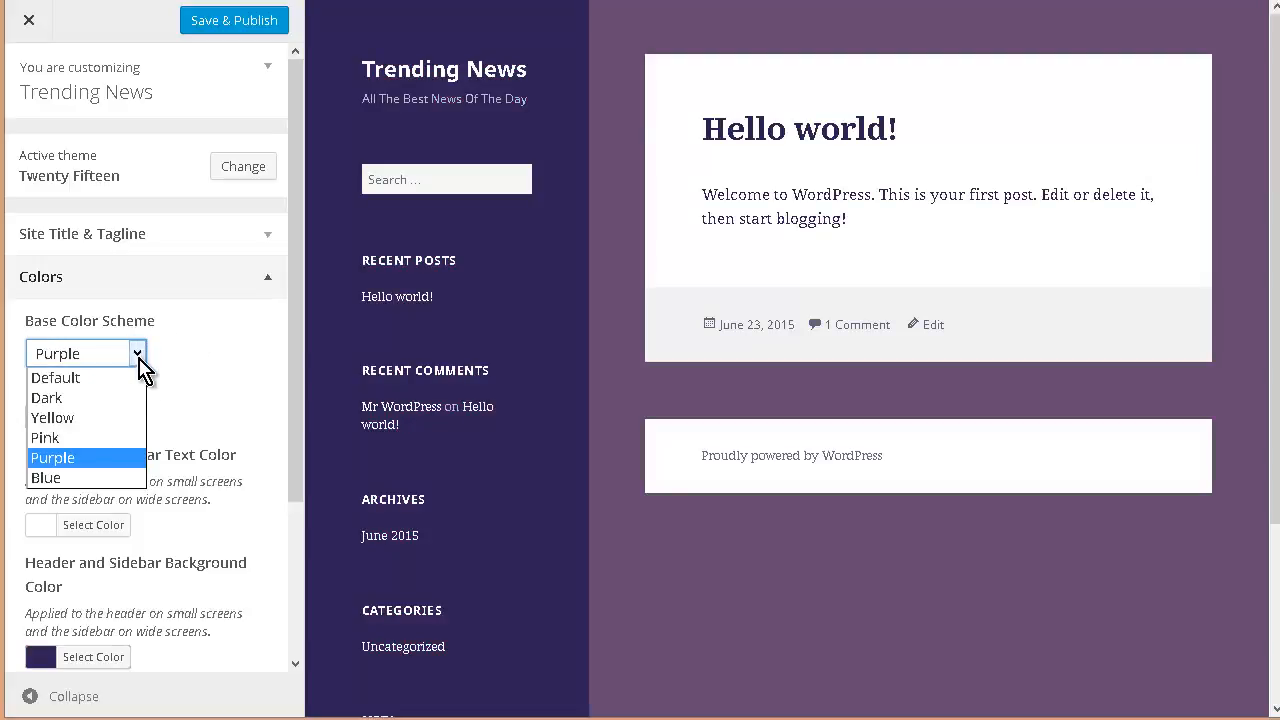
{"action": "left_click", "coordinate": [110, 478]}
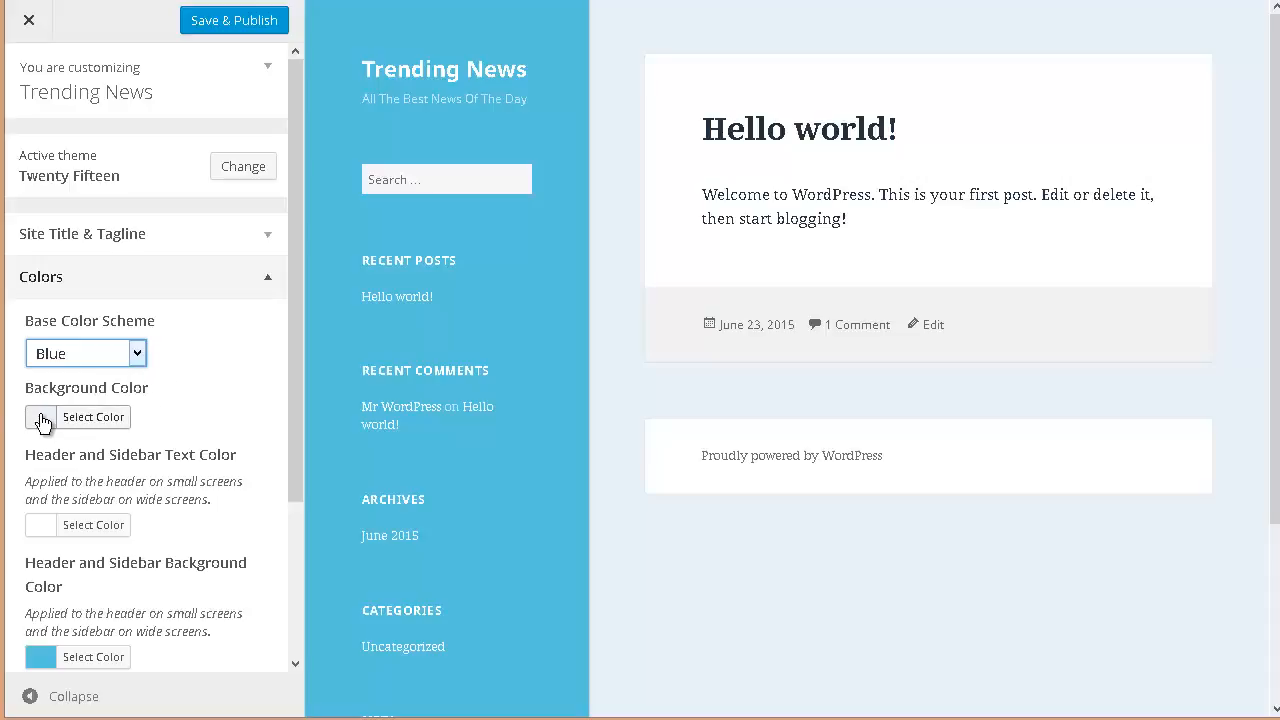
Step: Try orange, yellow and blue preset background colors in the Background Color picker
{"action": "left_click", "coordinate": [104, 425]}
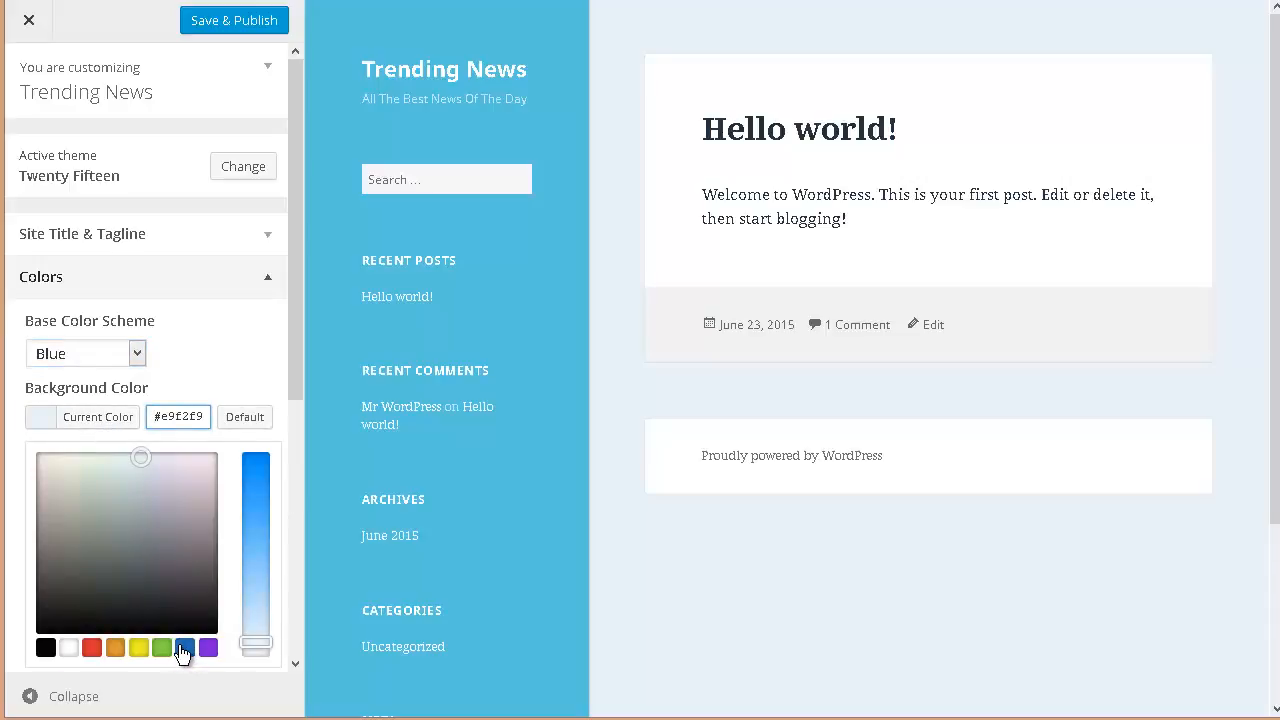
{"action": "left_click", "coordinate": [116, 648]}
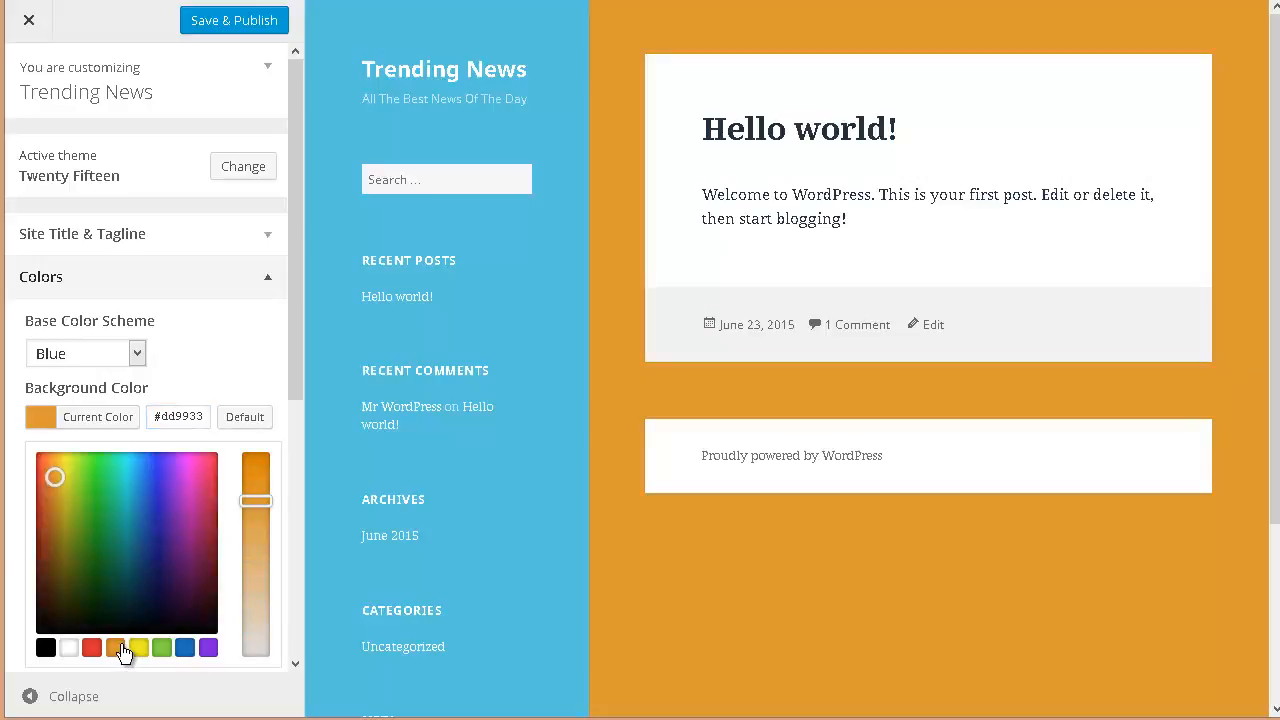
{"action": "left_click", "coordinate": [139, 650]}
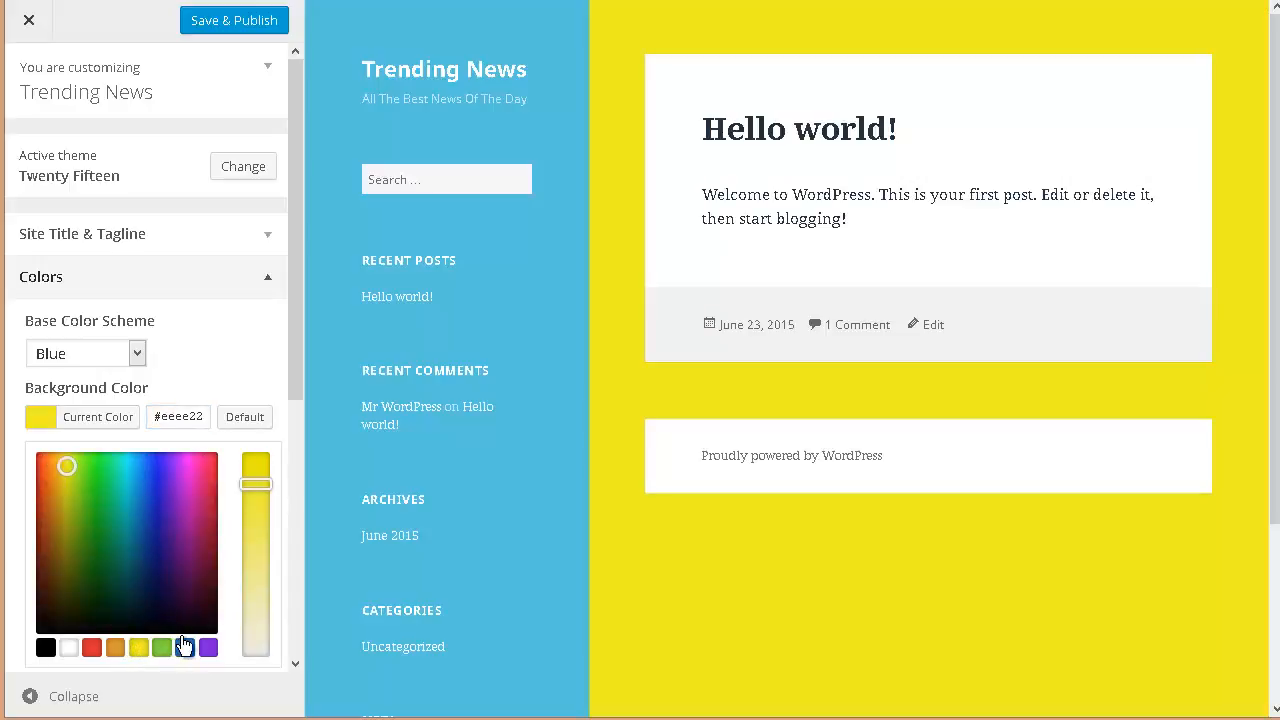
{"action": "left_click", "coordinate": [184, 648]}
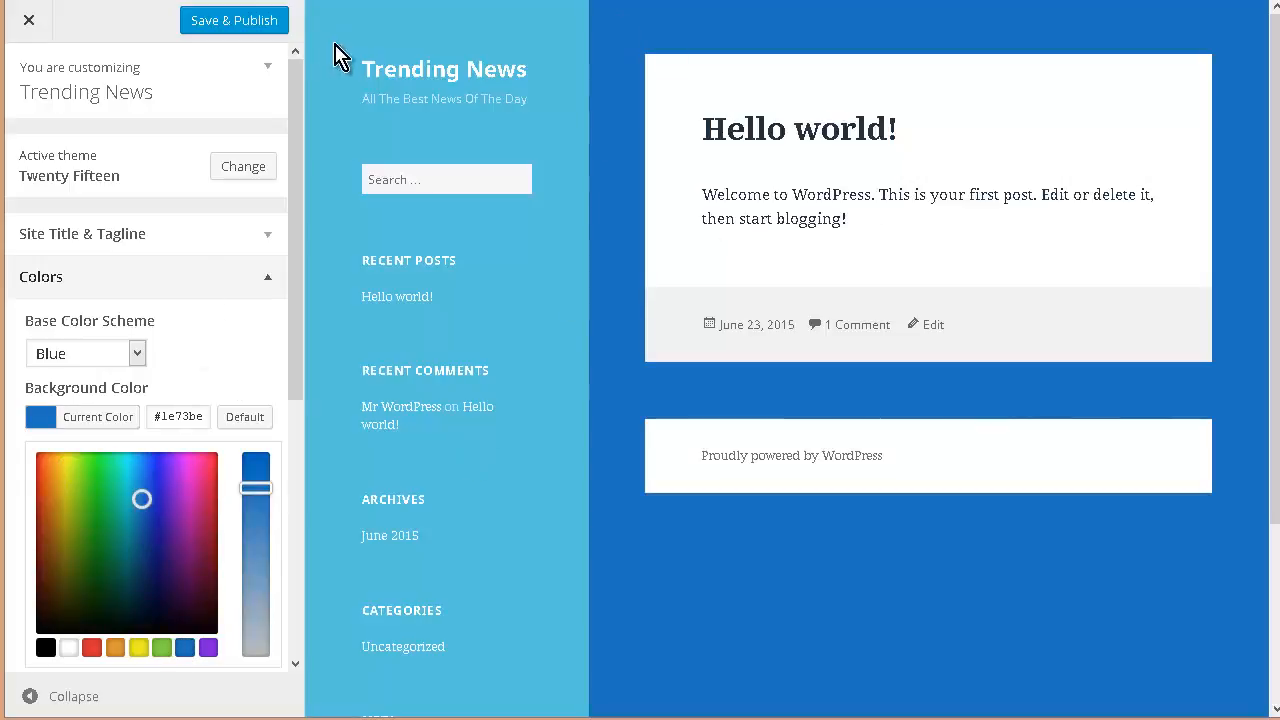
Step: Switch the base color scheme to Yellow, then to Pink
{"action": "left_click", "coordinate": [138, 358]}
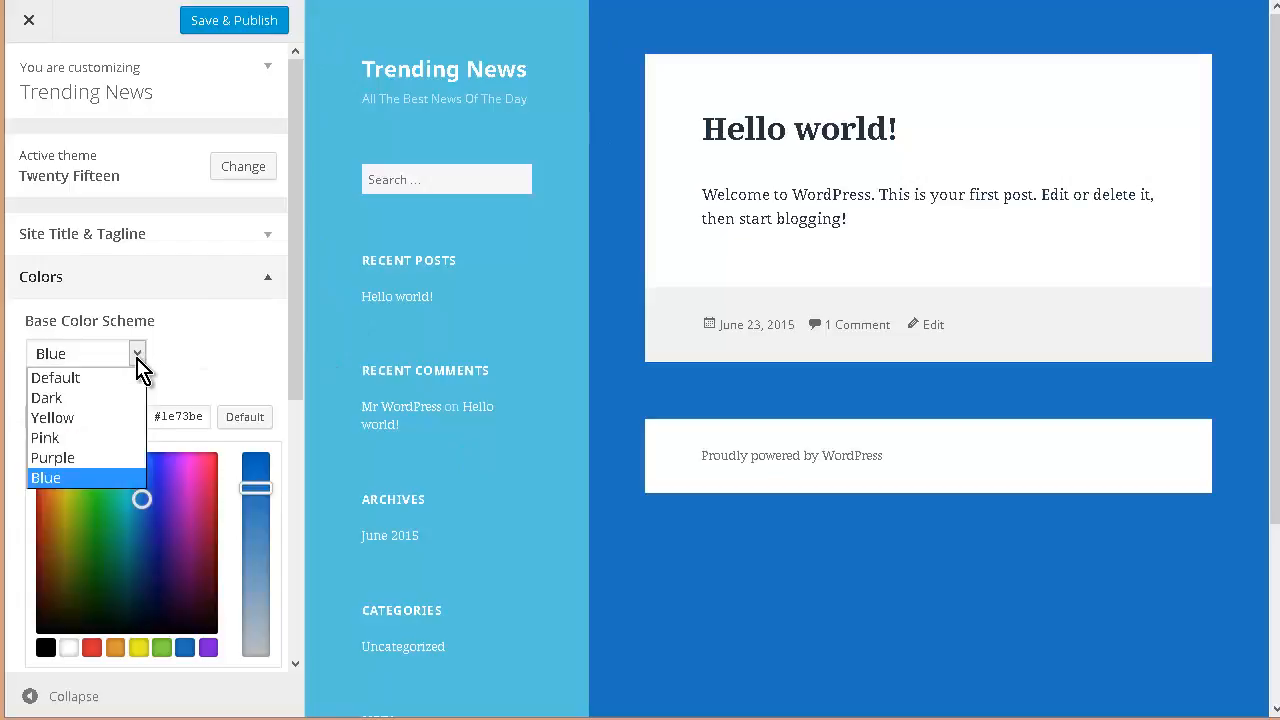
{"action": "left_click", "coordinate": [104, 420]}
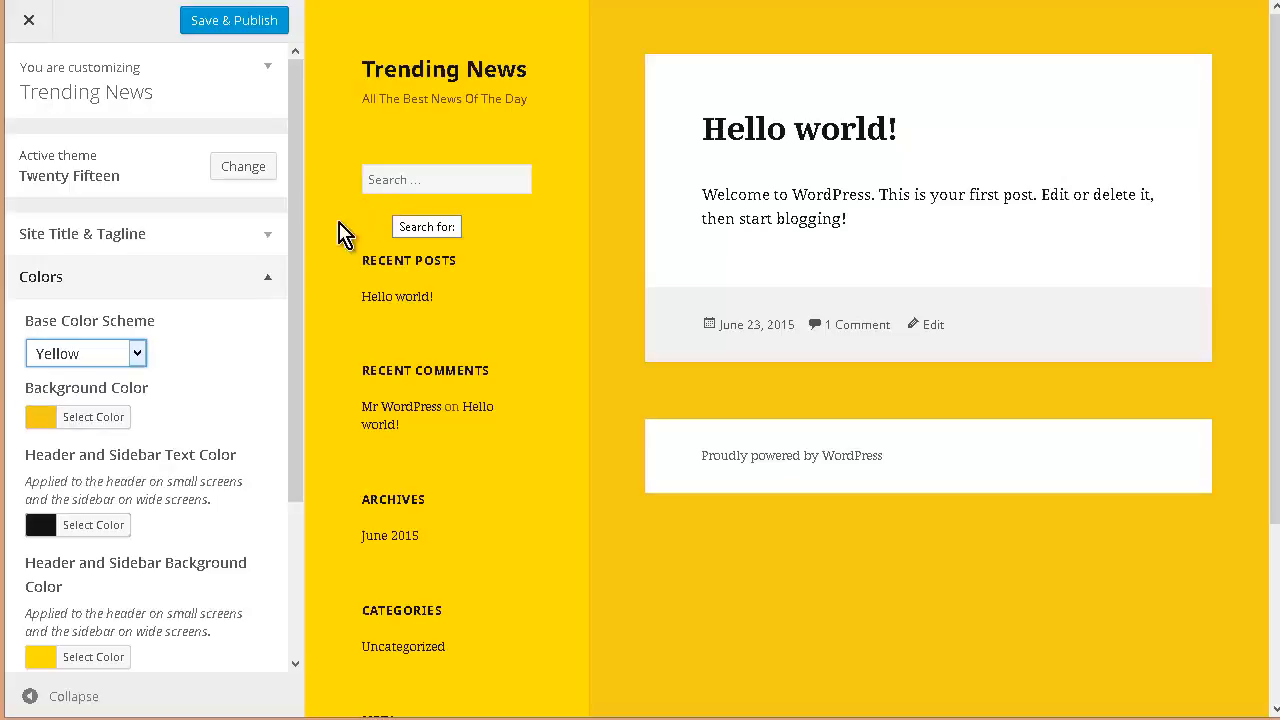
{"action": "left_click", "coordinate": [138, 355]}
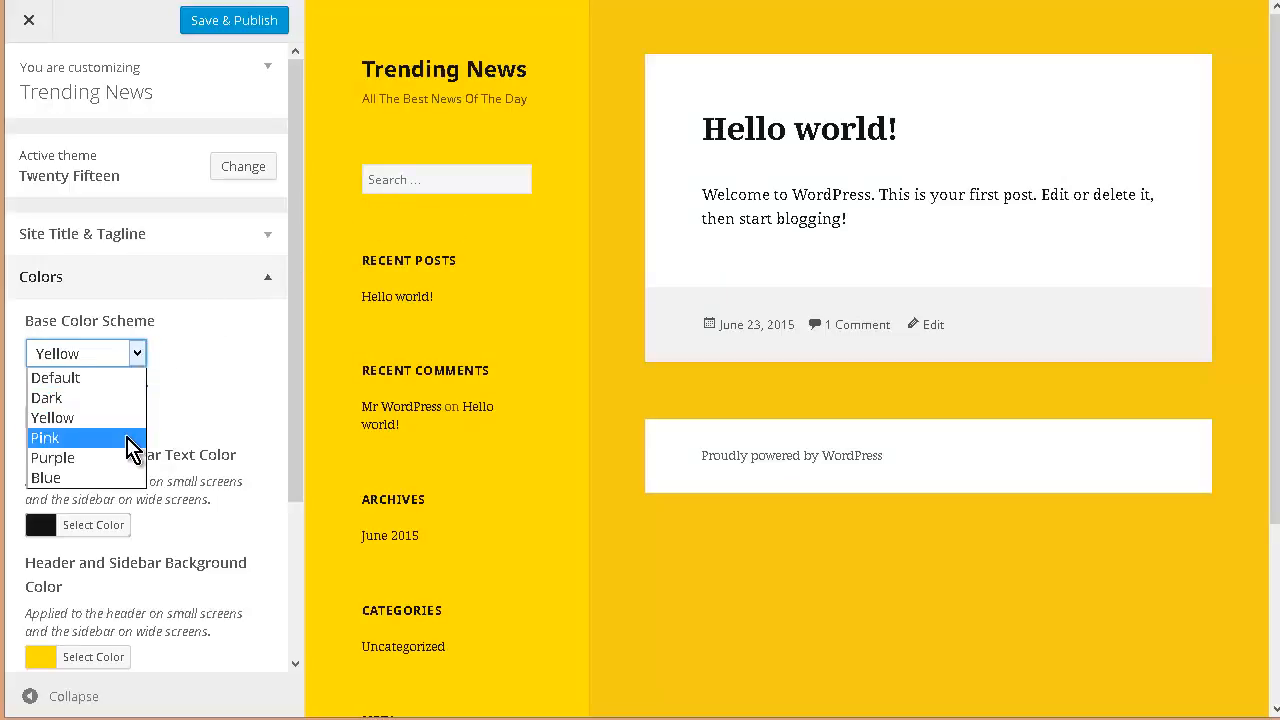
{"action": "left_click", "coordinate": [129, 438]}
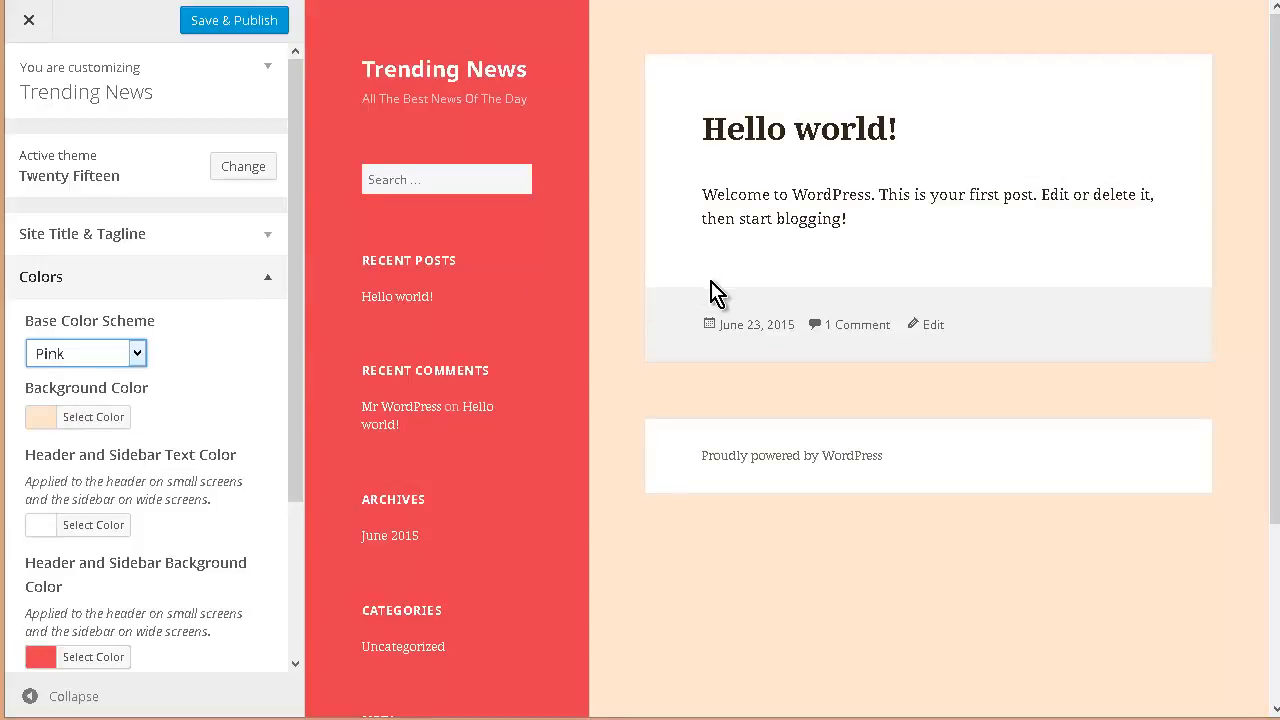
Step: Open the Header Image and Background Image sections to review their options
{"action": "left_click", "coordinate": [252, 392]}
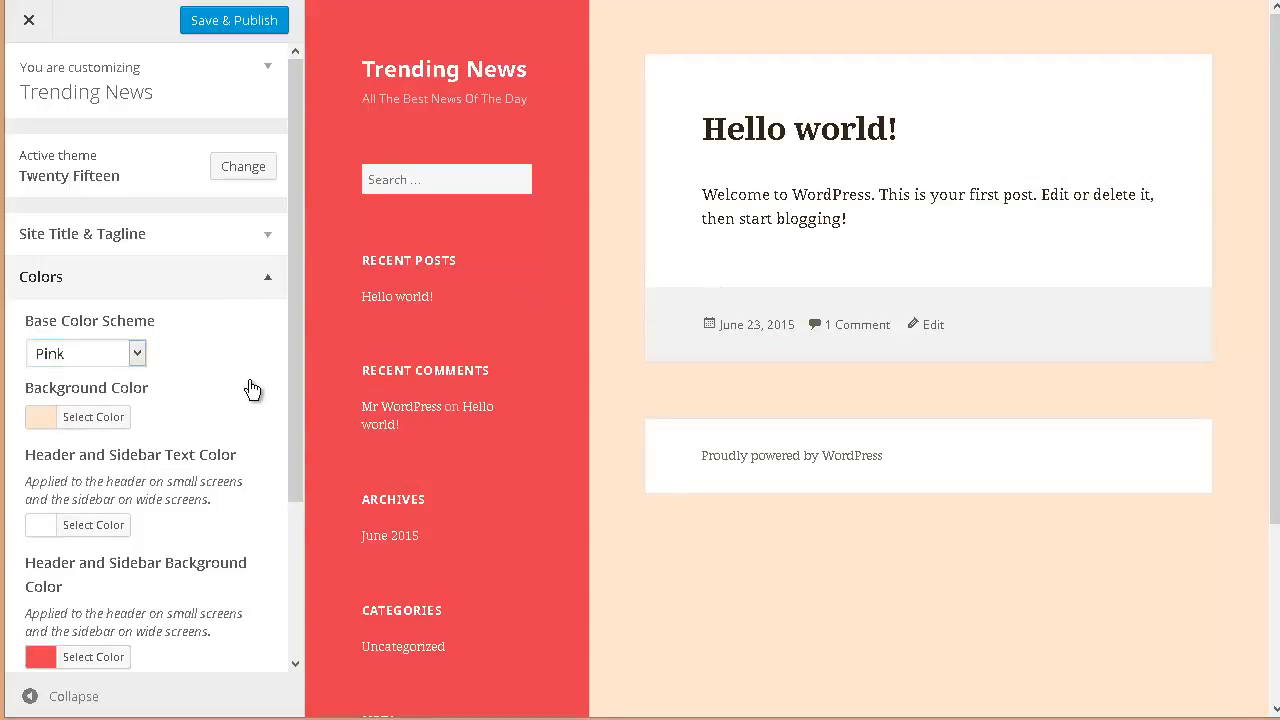
{"action": "scroll", "coordinate": [252, 390], "scroll_direction": "down", "scroll_amount": 3}
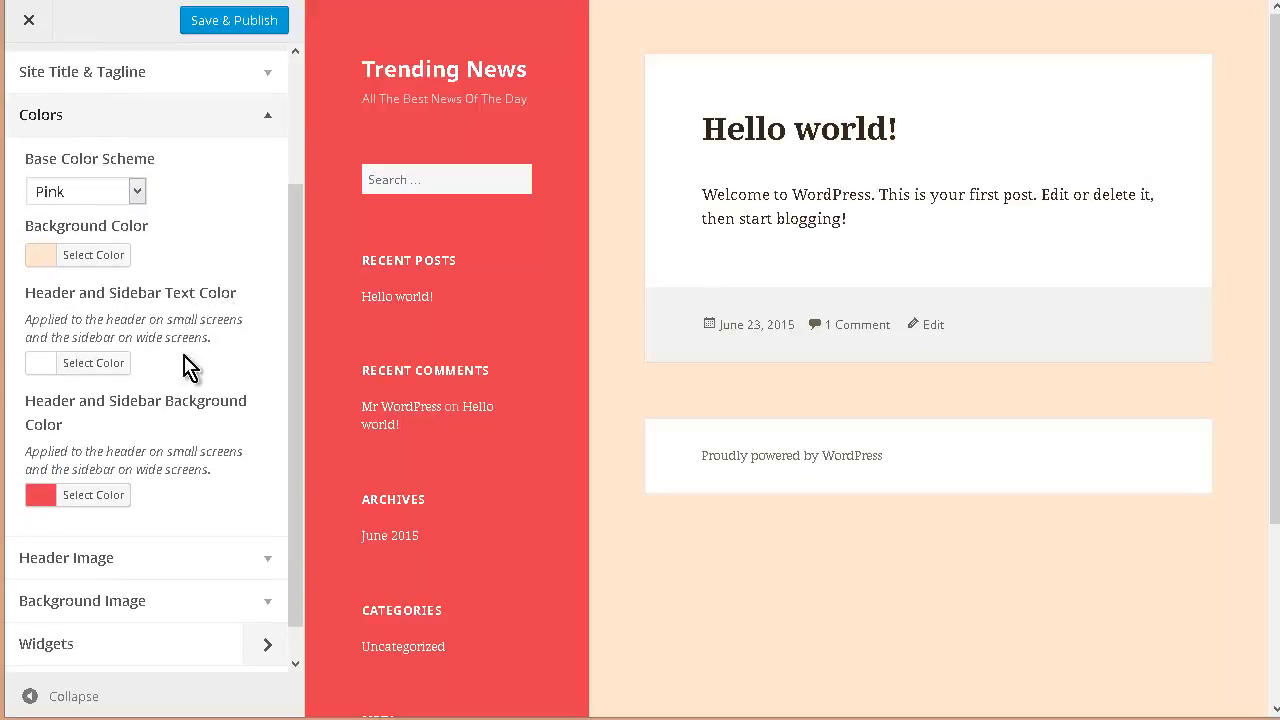
{"action": "scroll", "coordinate": [210, 364], "scroll_direction": "down", "scroll_amount": 1}
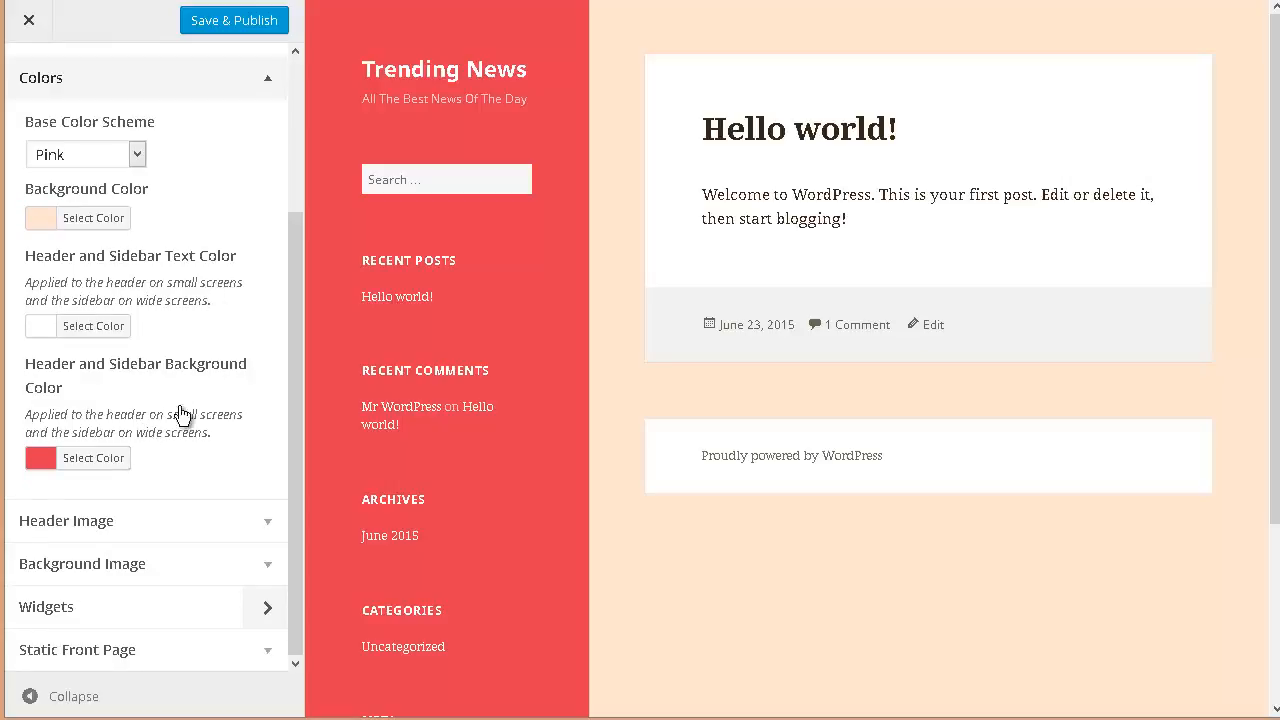
{"action": "left_click", "coordinate": [271, 526]}
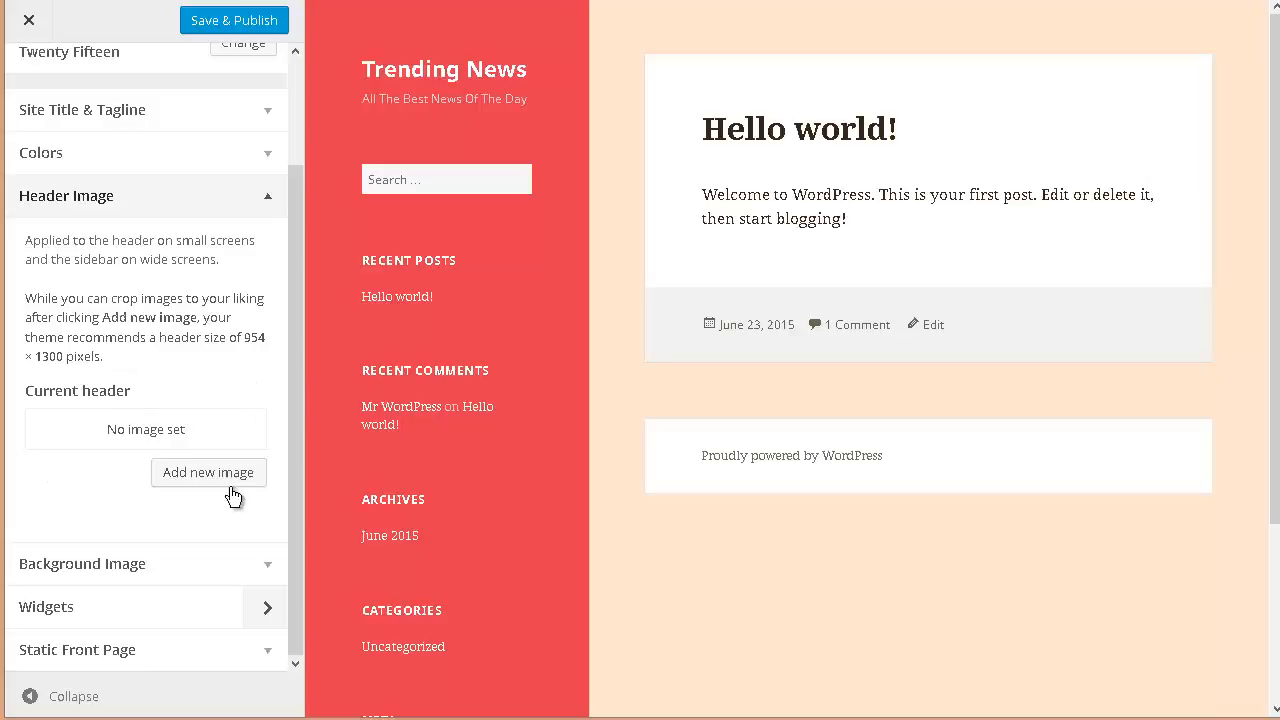
{"action": "left_click", "coordinate": [210, 563]}
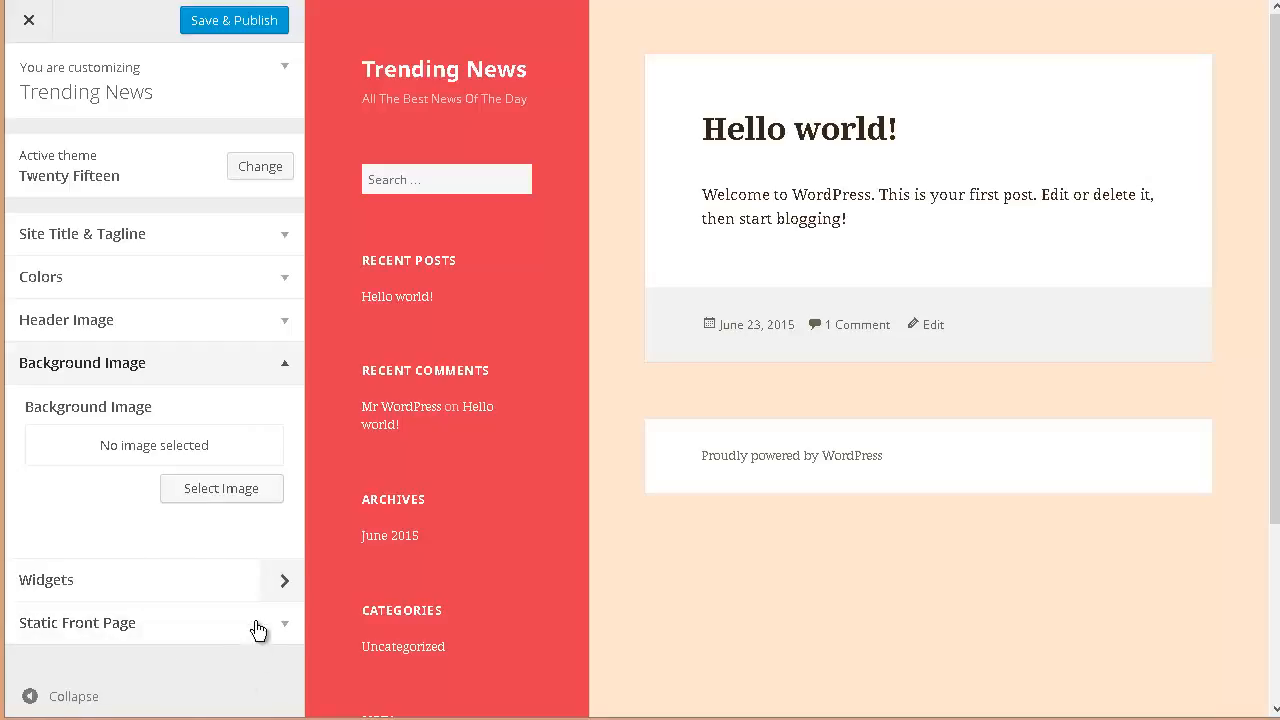
Step: Save and publish the customizations and close the Customizer
{"action": "left_click", "coordinate": [209, 24]}
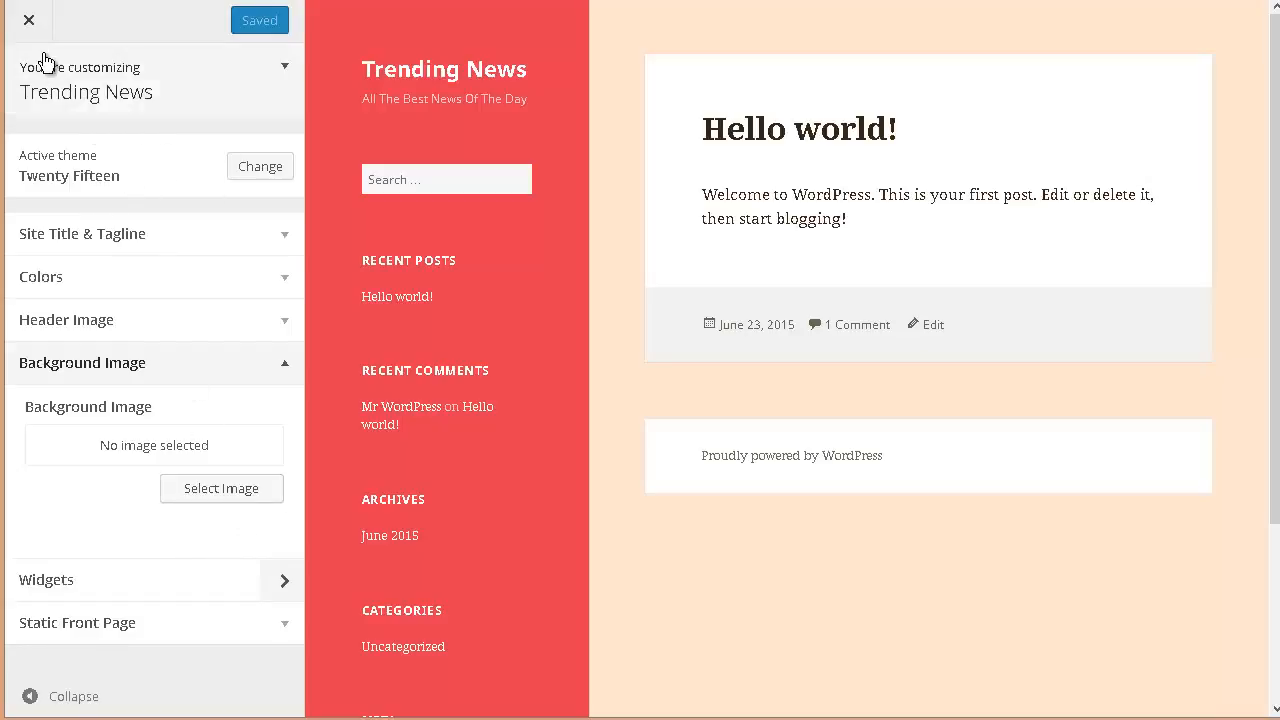
{"action": "left_click", "coordinate": [31, 21]}
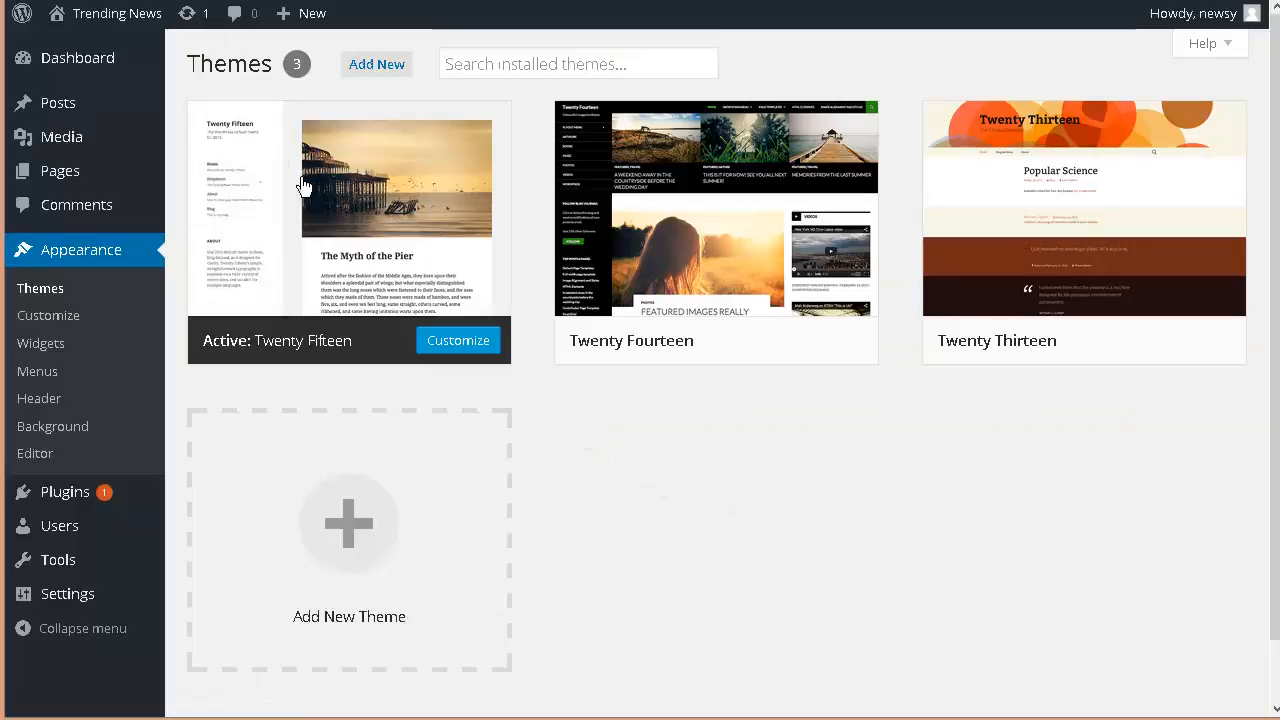
Step: Visit the live site and open its mobile navigation menu to view the sidebar widgets
{"action": "mouse_move", "coordinate": [95, 18]}
{"action": "left_click", "coordinate": [87, 51]}
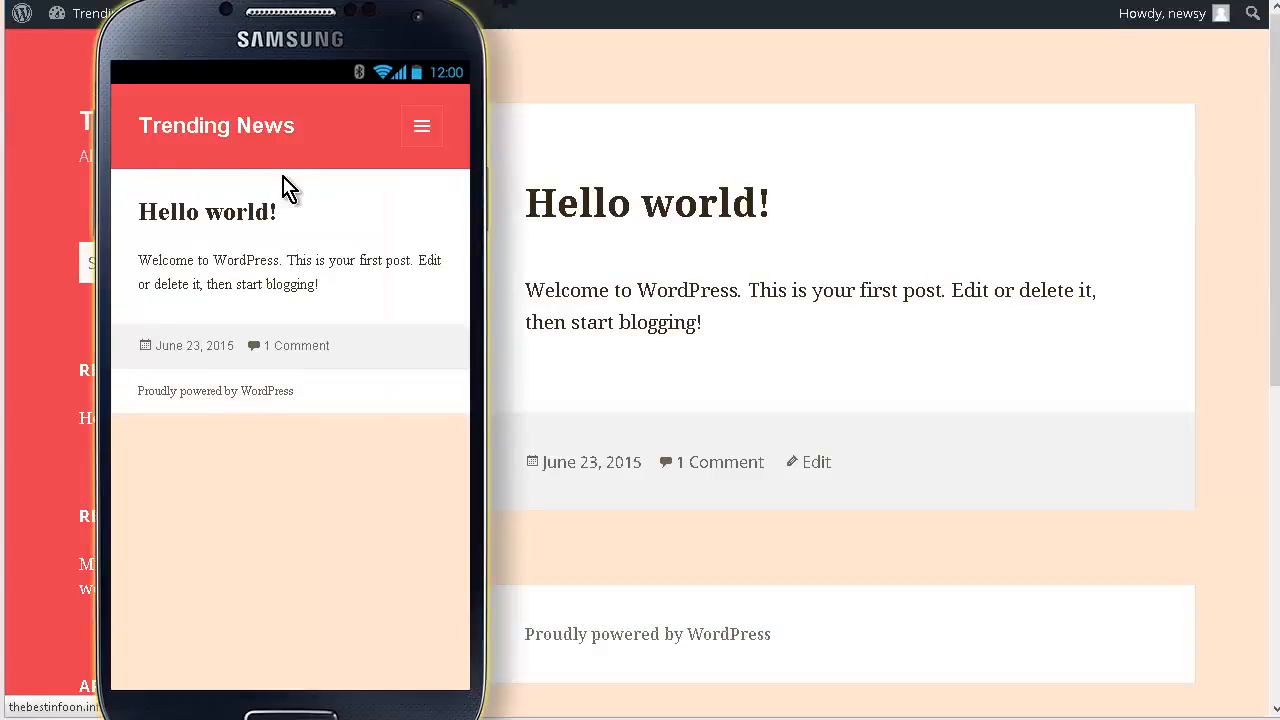
{"action": "left_click", "coordinate": [422, 127]}
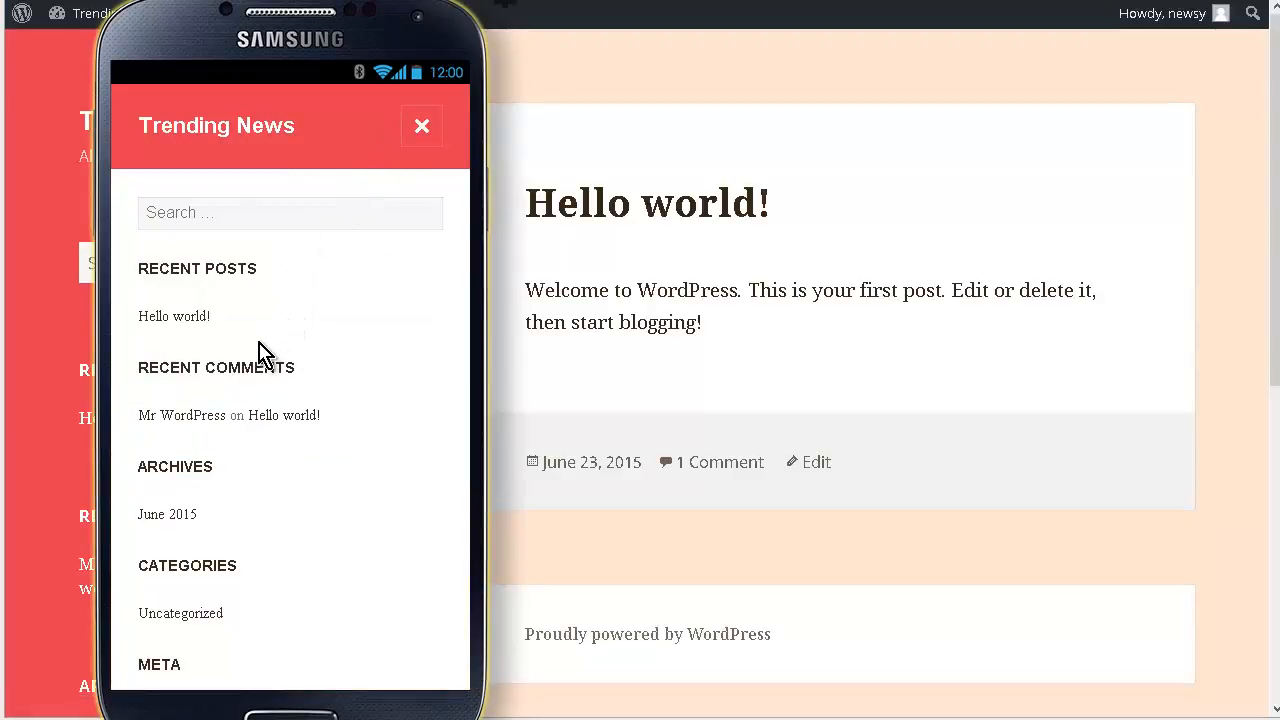
{"action": "left_click", "coordinate": [188, 516]}
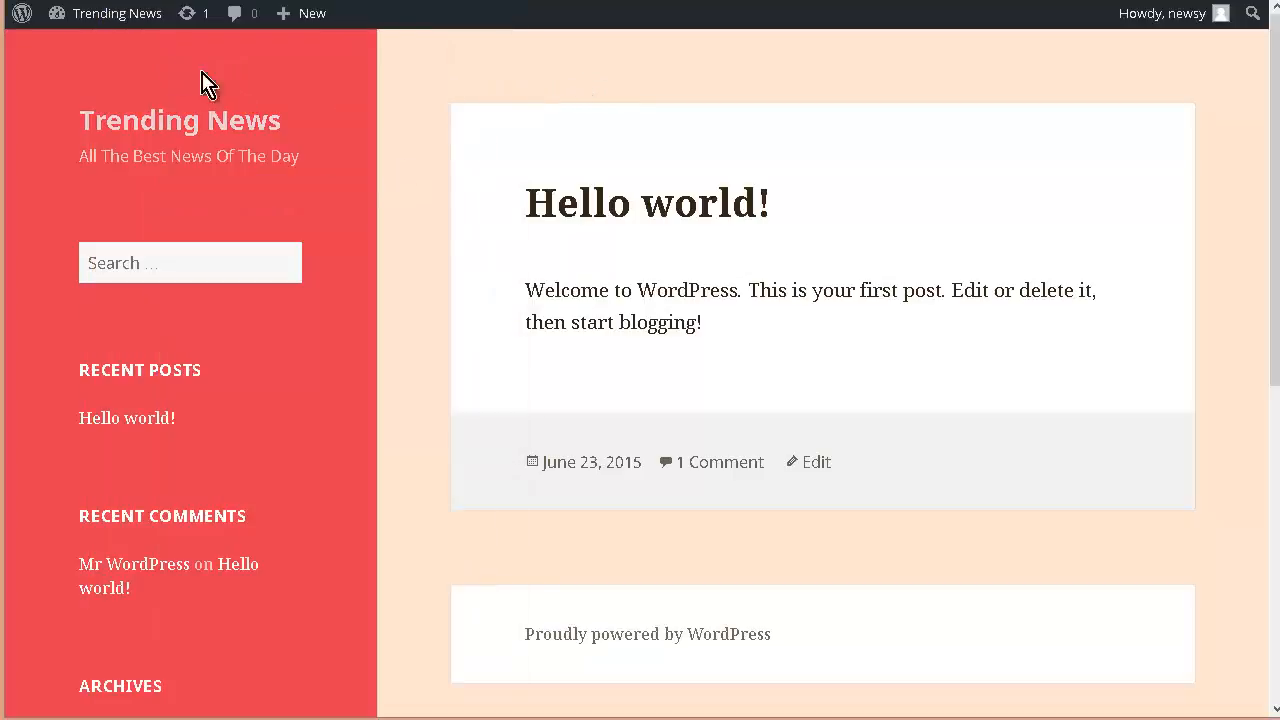
Step: Go to the Dashboard's post list and move the Hello world! post to the Trash
{"action": "mouse_move", "coordinate": [85, 20]}
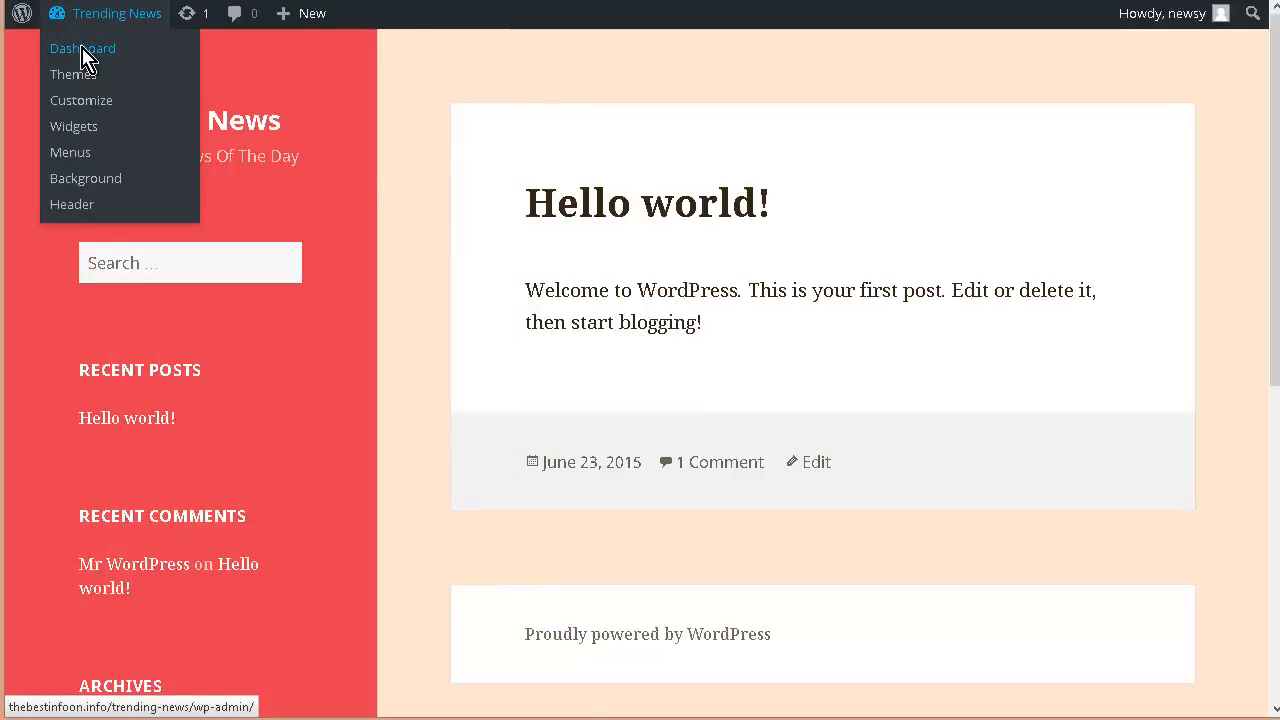
{"action": "left_click", "coordinate": [83, 50]}
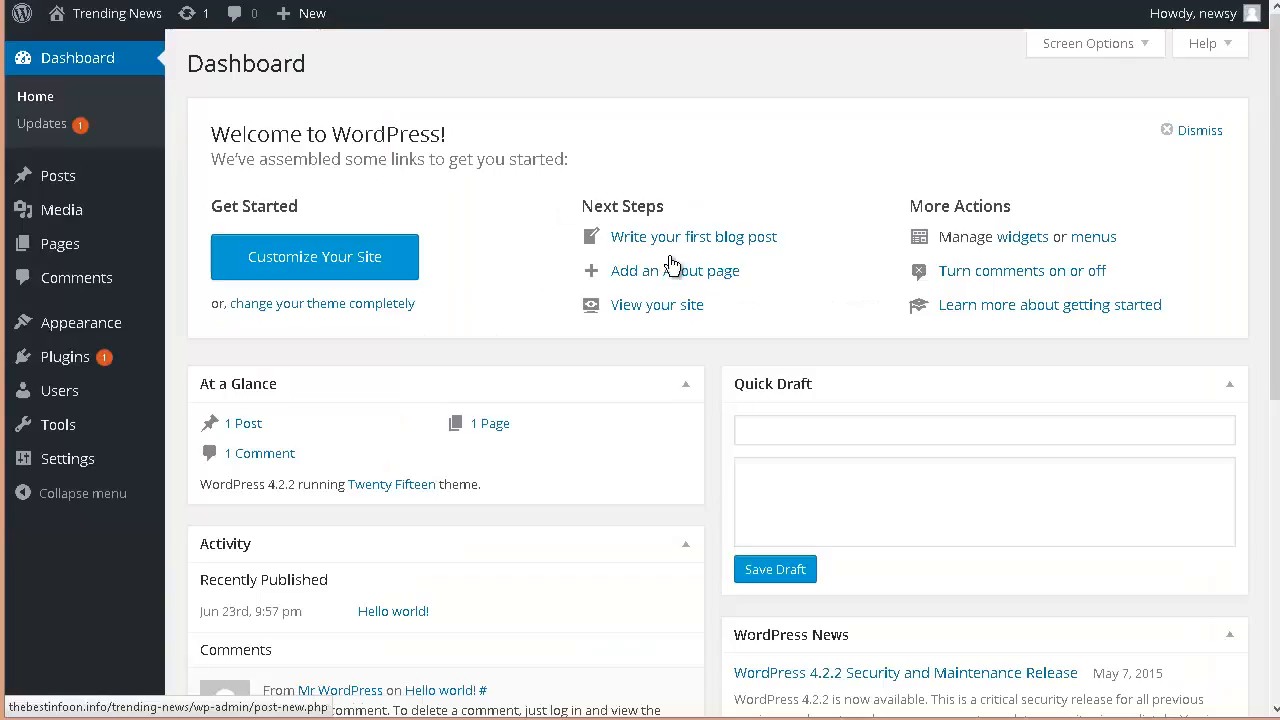
{"action": "mouse_move", "coordinate": [122, 219]}
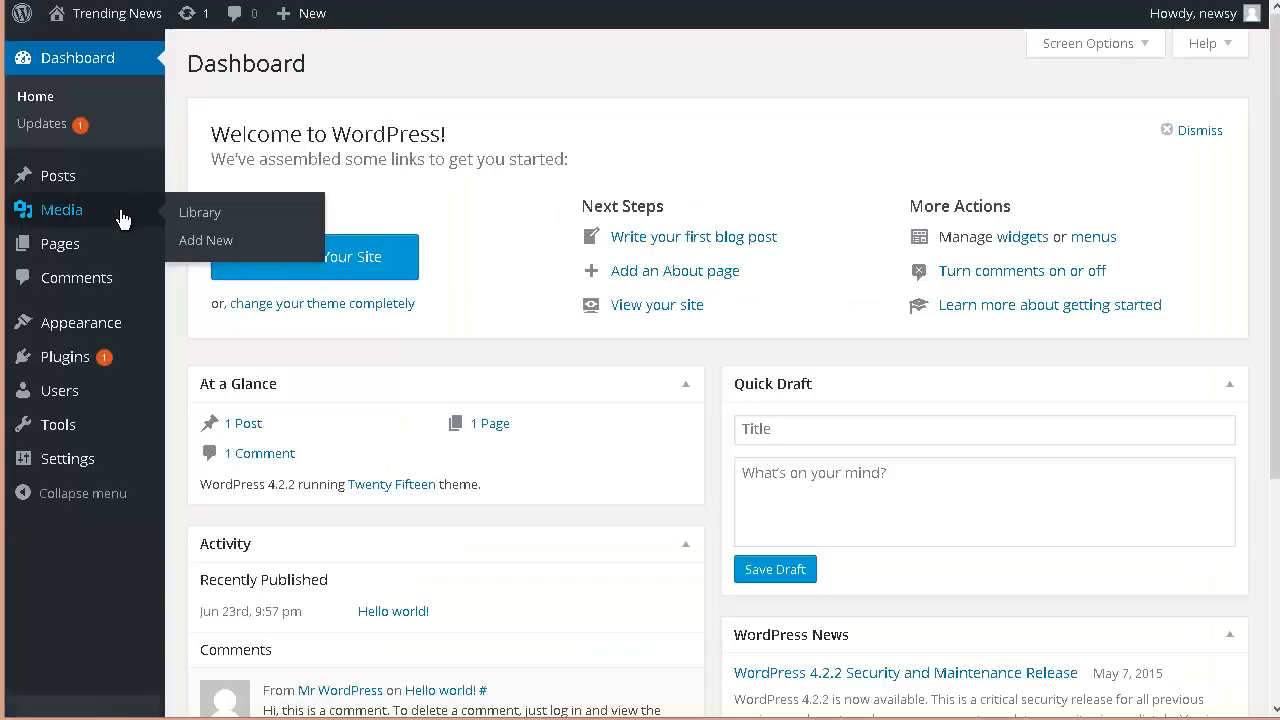
{"action": "mouse_move", "coordinate": [59, 186]}
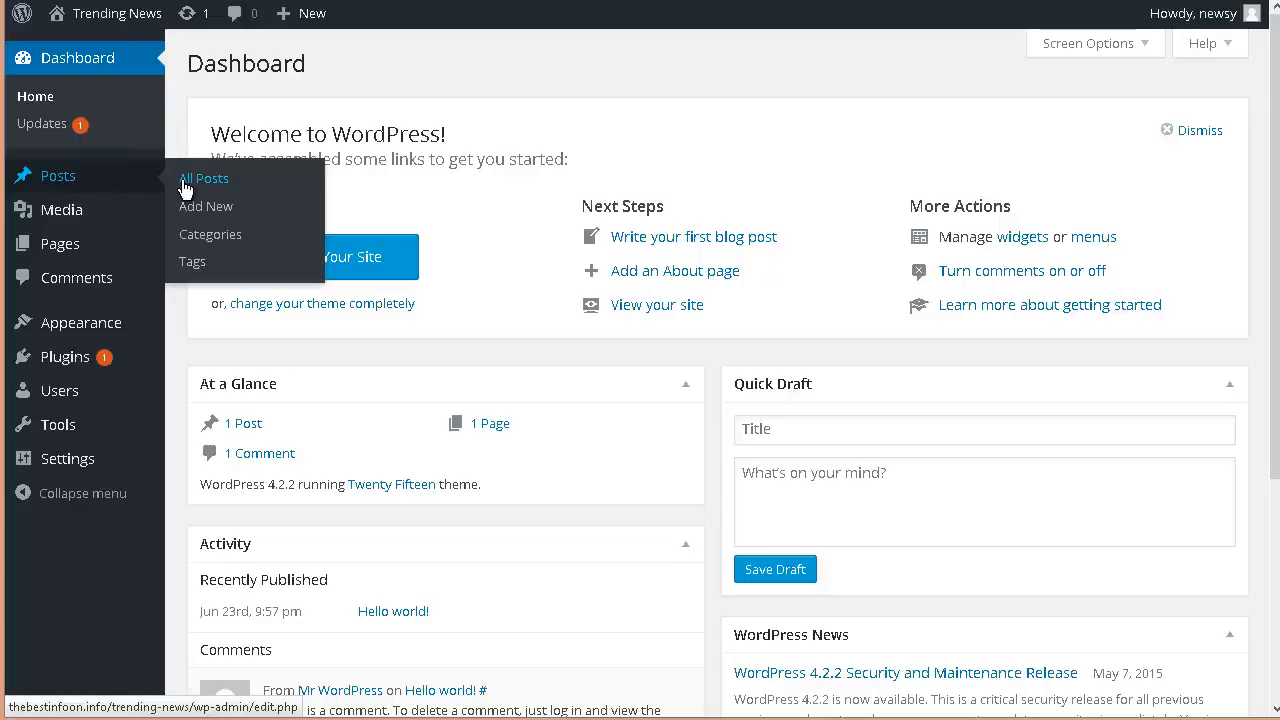
{"action": "left_click", "coordinate": [218, 180]}
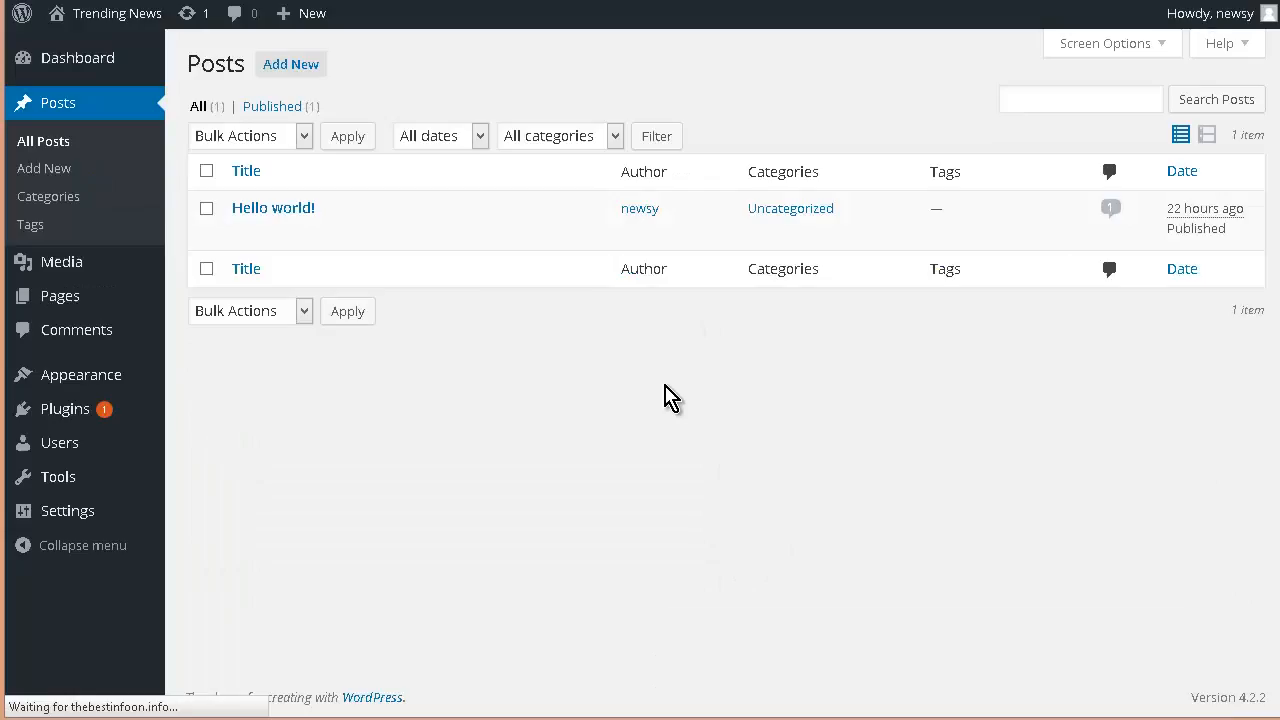
{"action": "mouse_move", "coordinate": [262, 235]}
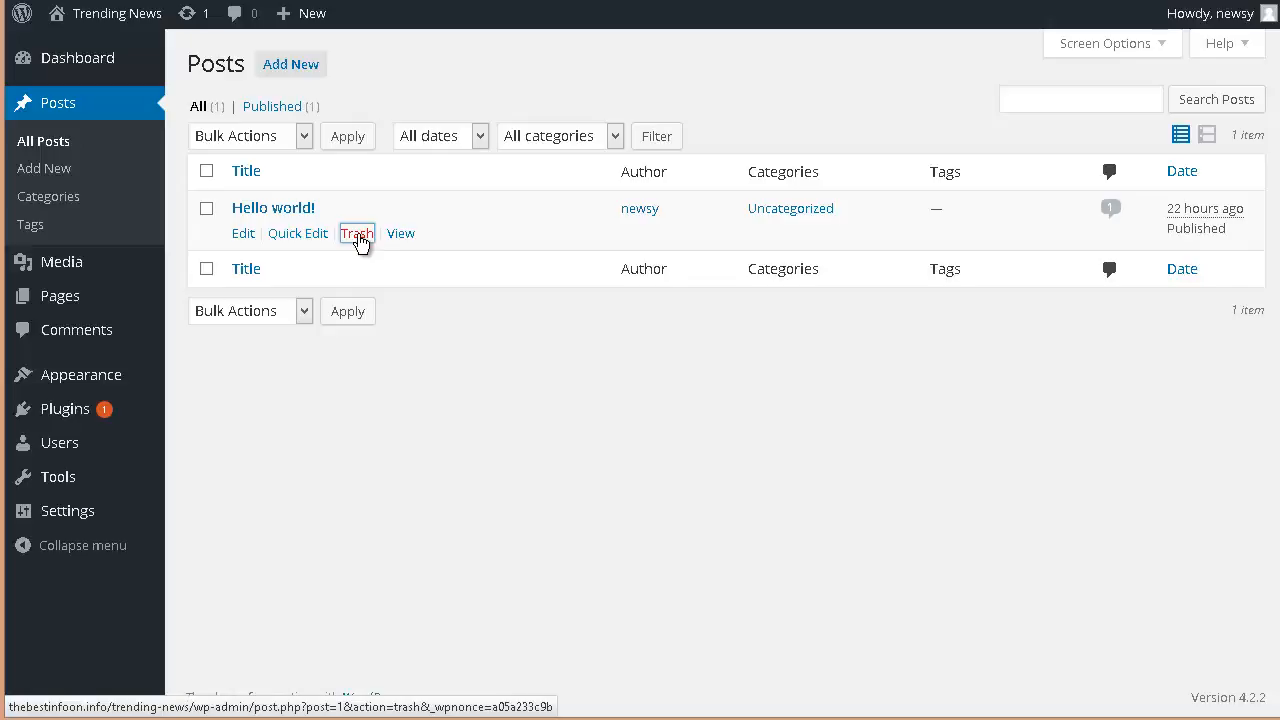
{"action": "left_click", "coordinate": [358, 236]}
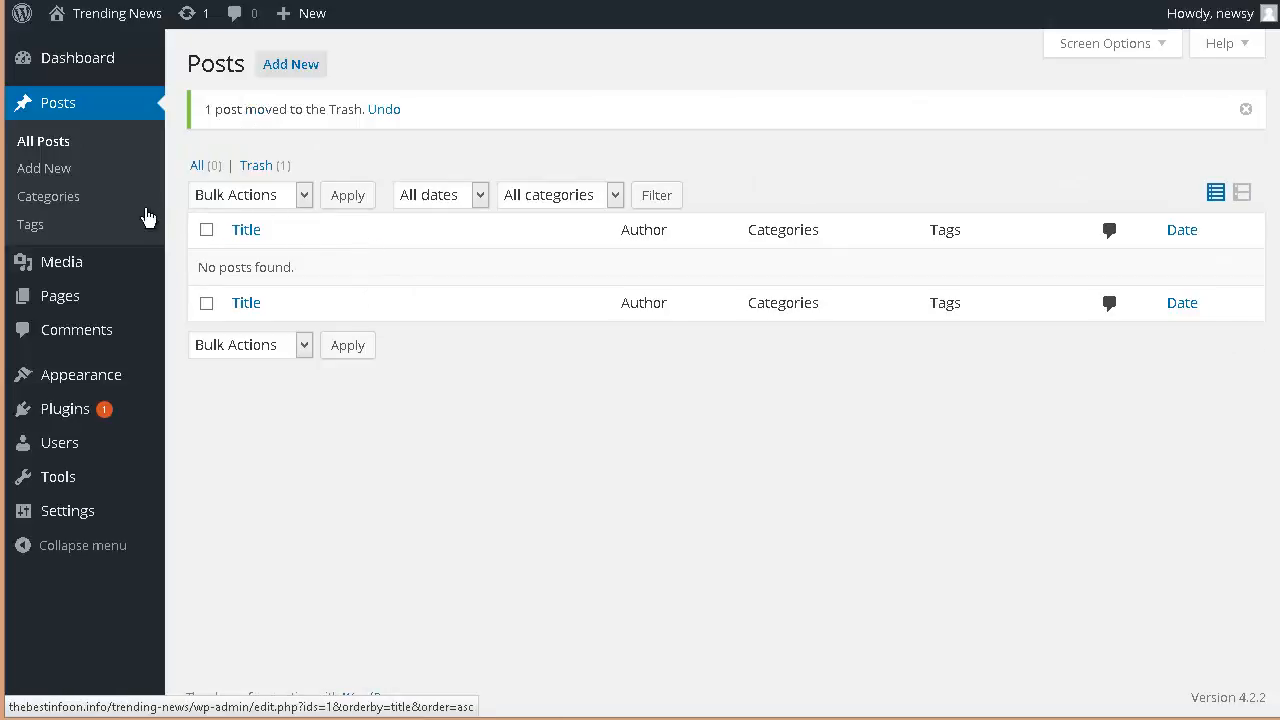
Step: Move the Sample Page to the Trash from the pages list
{"action": "mouse_move", "coordinate": [63, 300]}
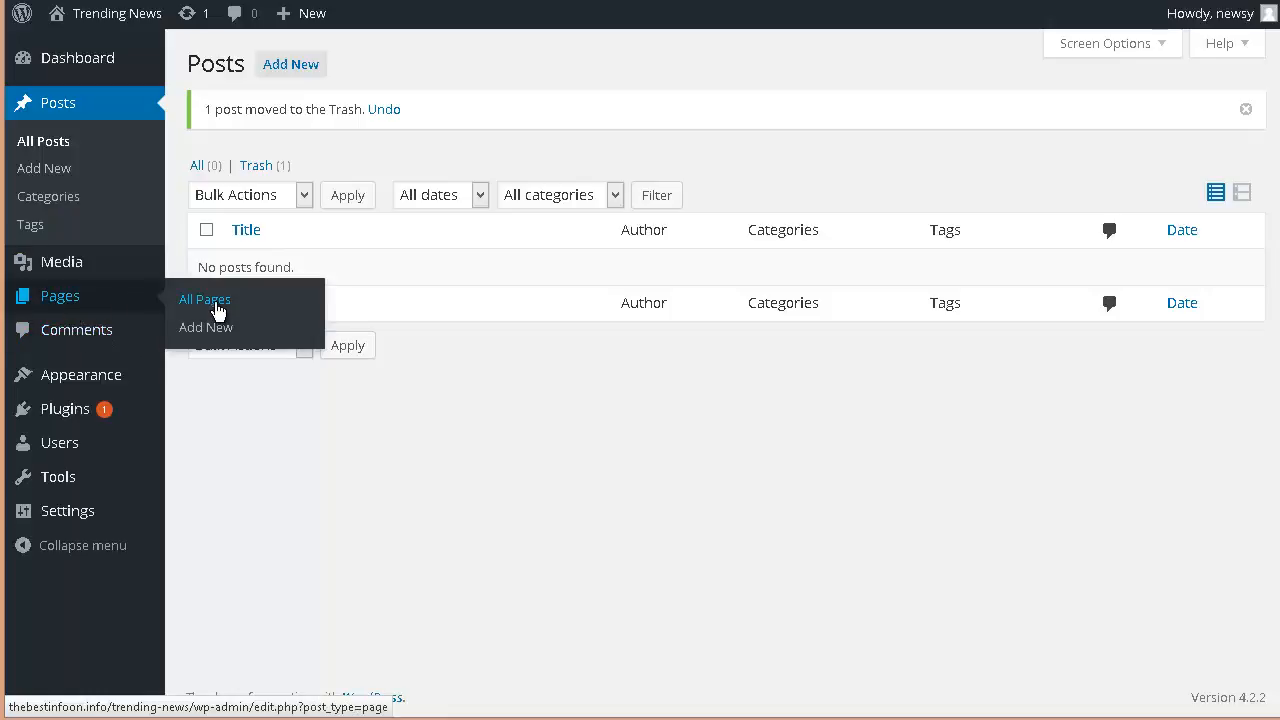
{"action": "left_click", "coordinate": [217, 311]}
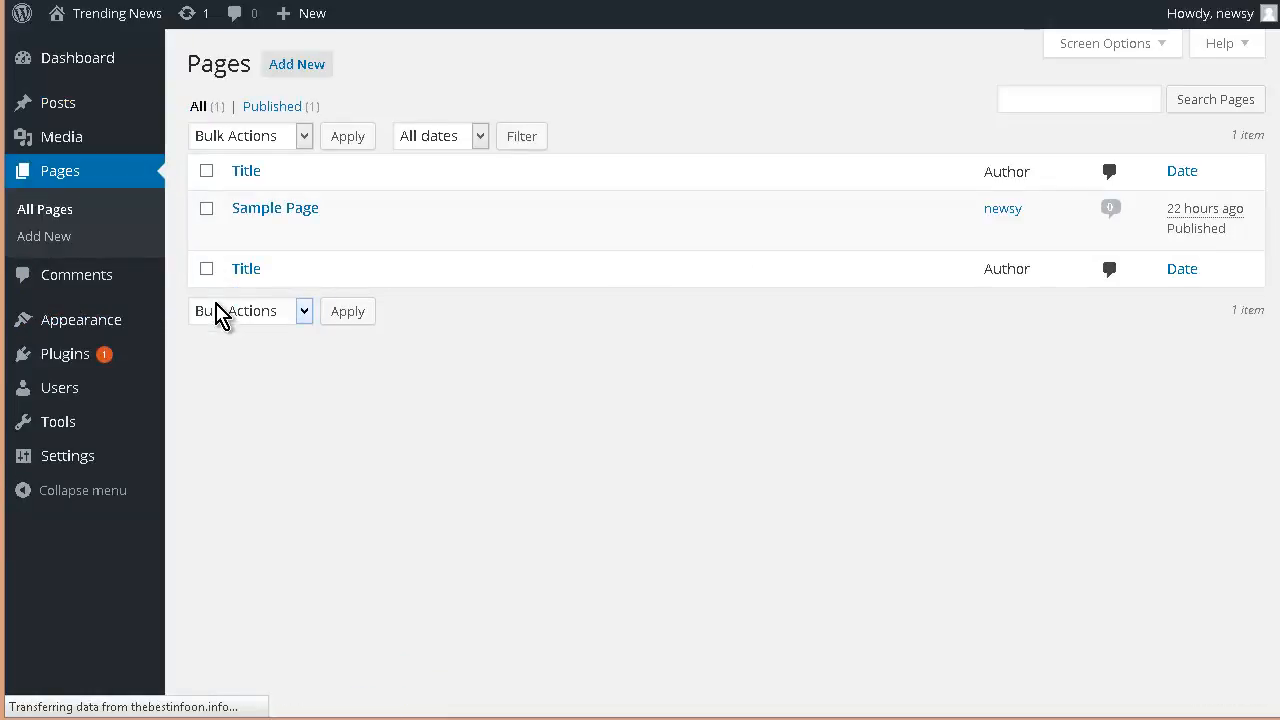
{"action": "mouse_move", "coordinate": [297, 234]}
{"action": "left_click", "coordinate": [357, 234]}
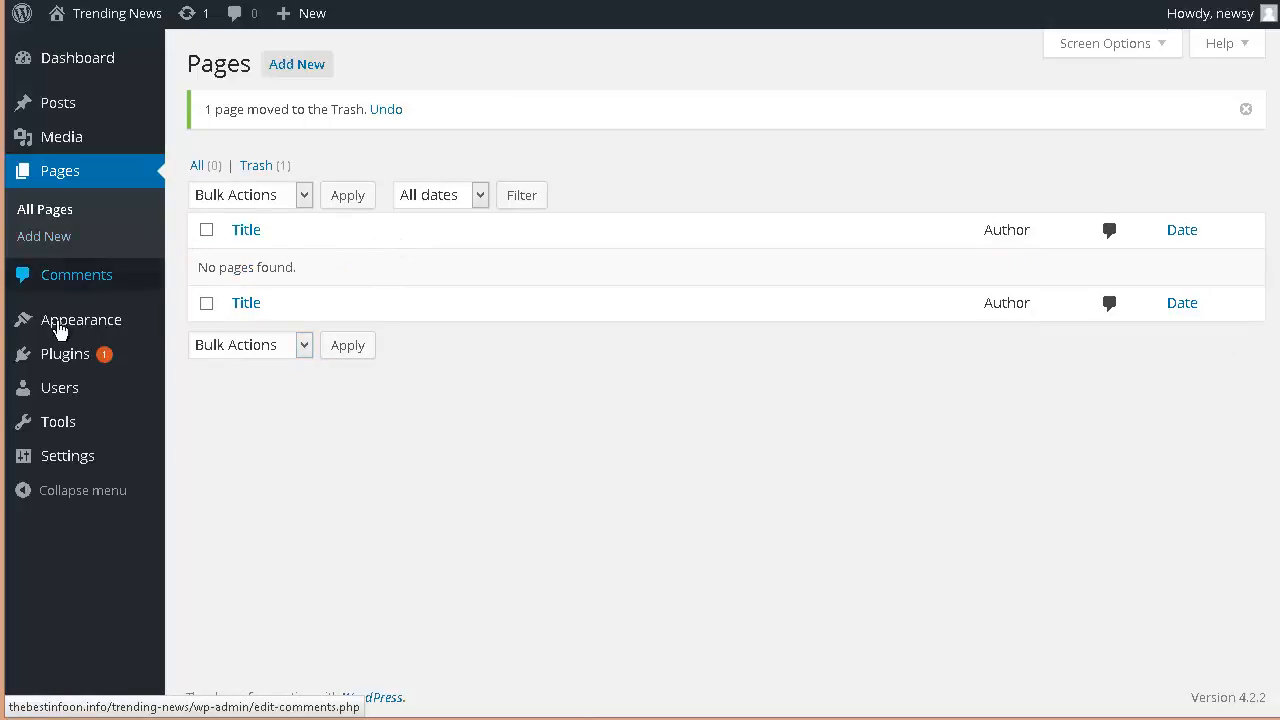
Step: Update the Akismet plugin on the Installed Plugins page and activate it
{"action": "mouse_move", "coordinate": [55, 361]}
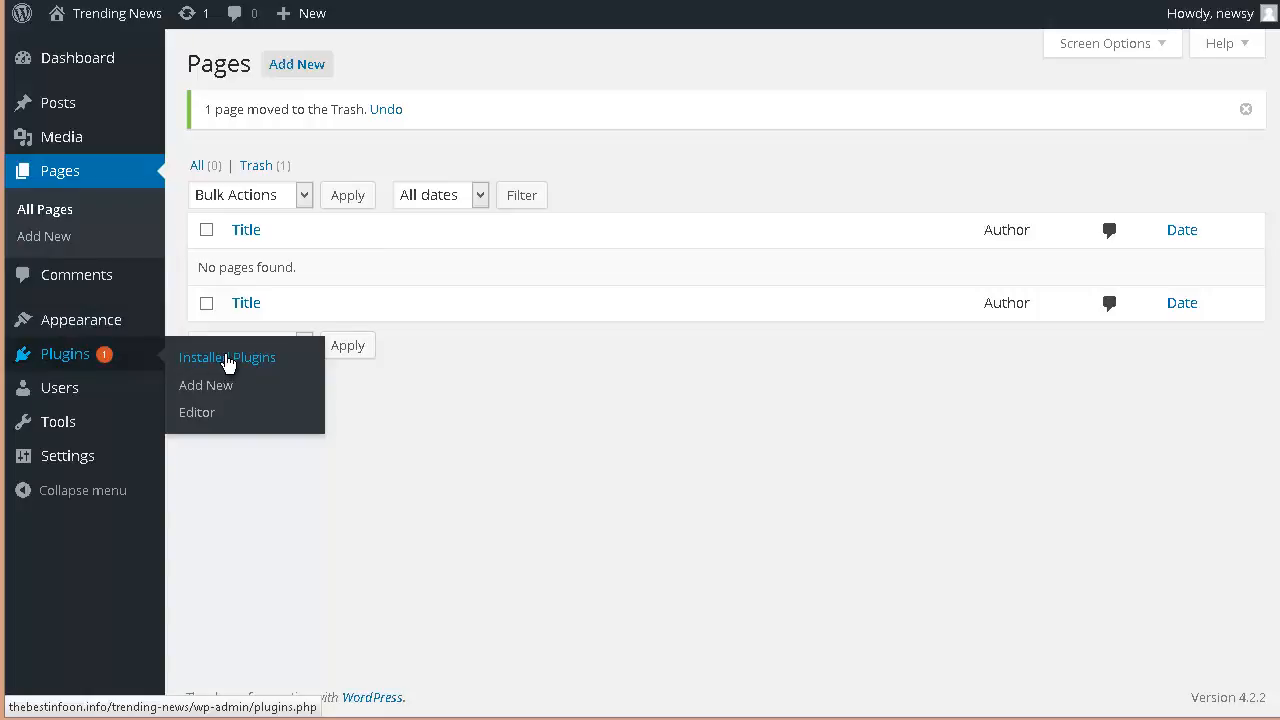
{"action": "left_click", "coordinate": [258, 362]}
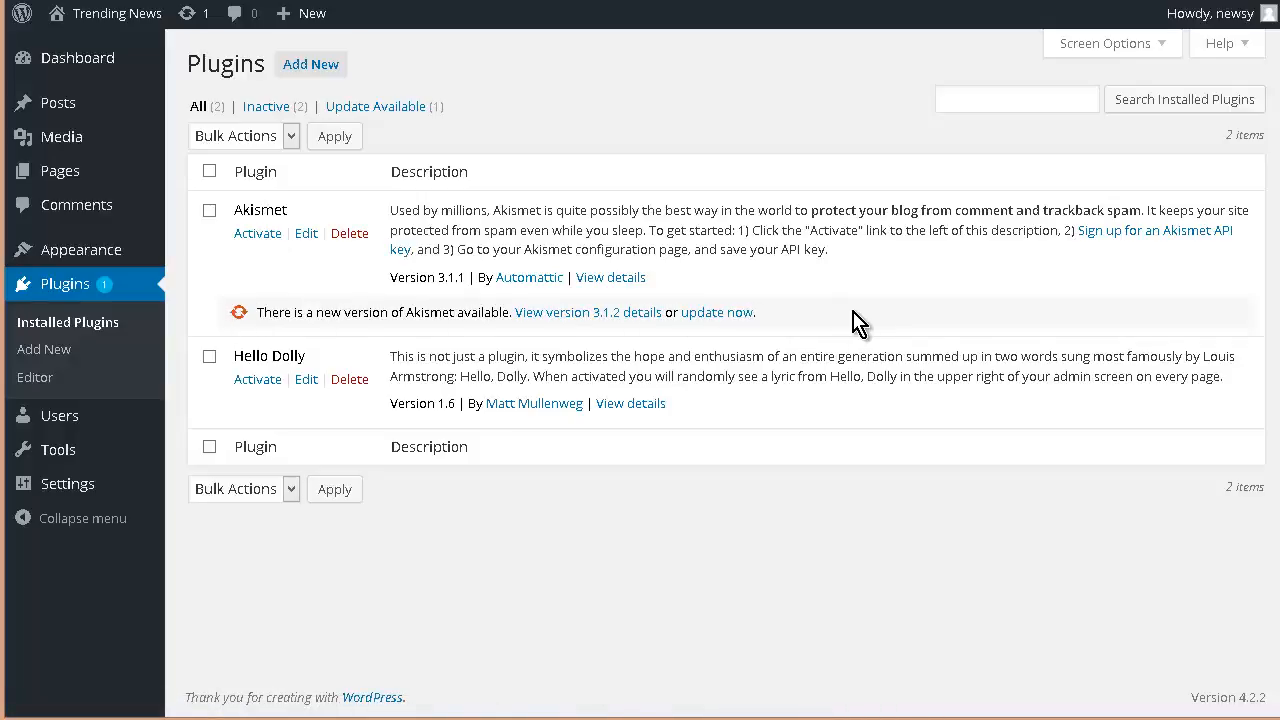
{"action": "left_click", "coordinate": [718, 315]}
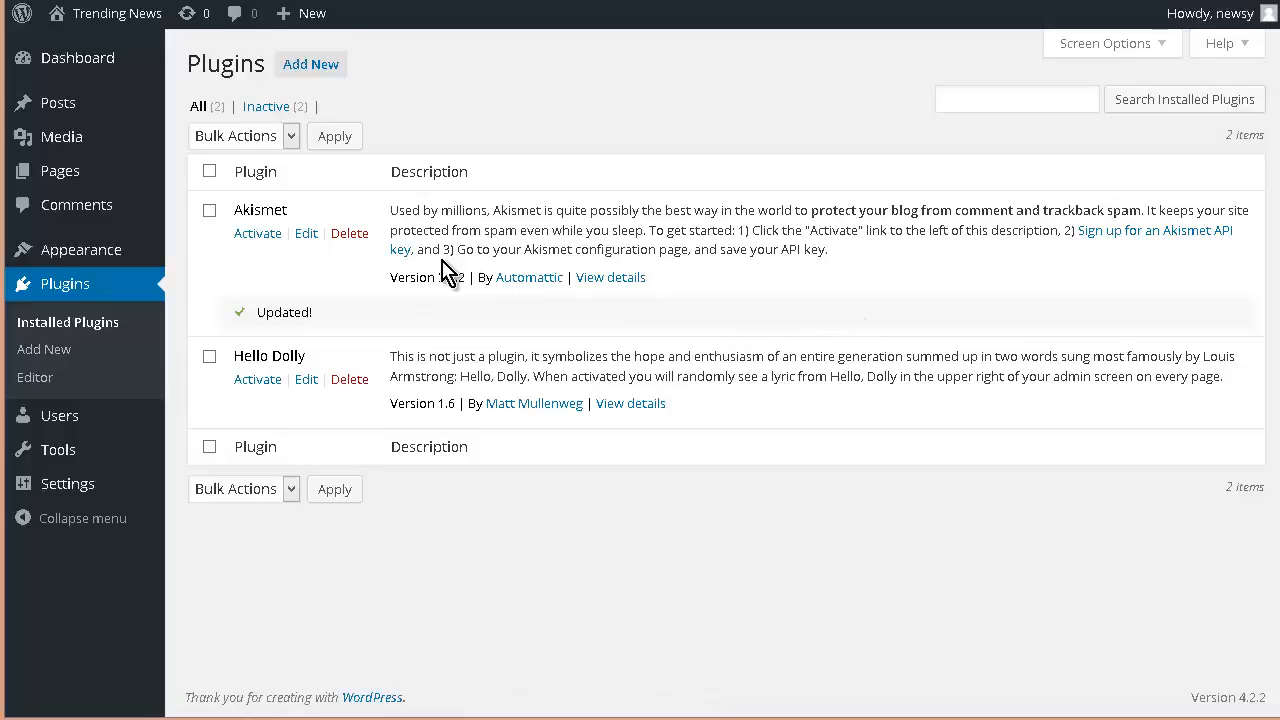
{"action": "left_click", "coordinate": [258, 234]}
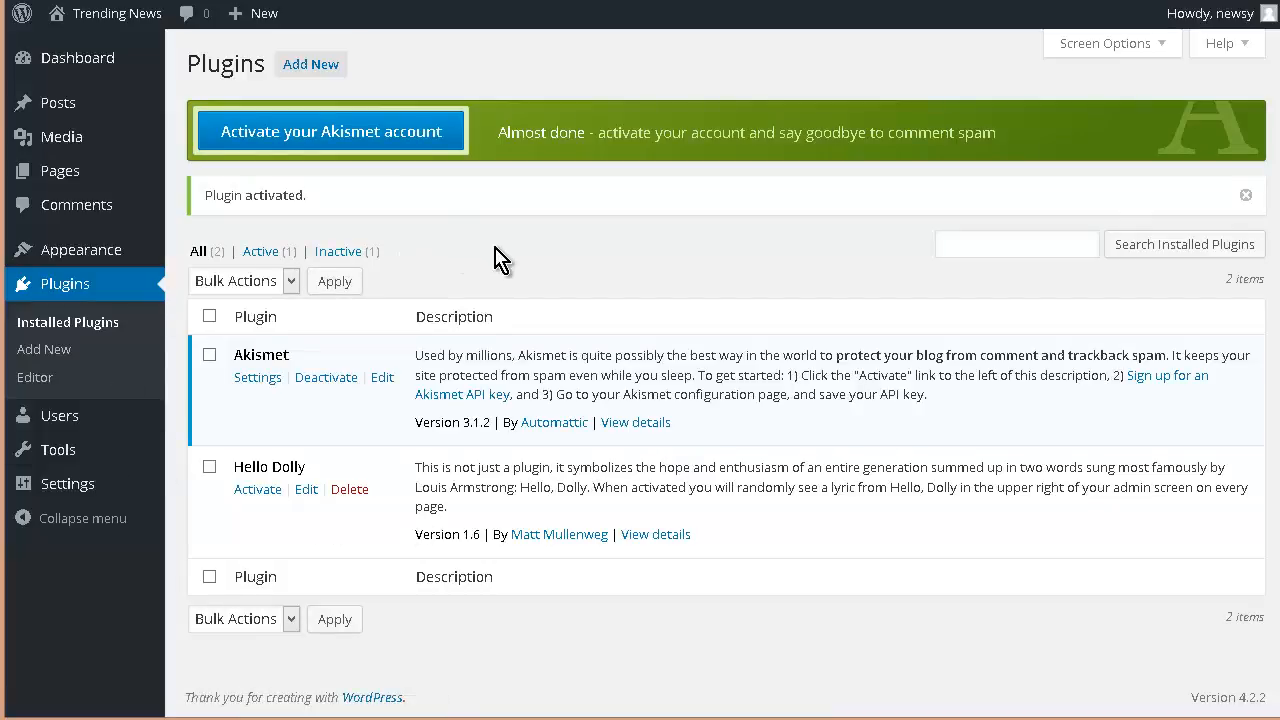
Step: Start activating the Akismet account and open the sign-up page for an Akismet API key
{"action": "left_click", "coordinate": [379, 136]}
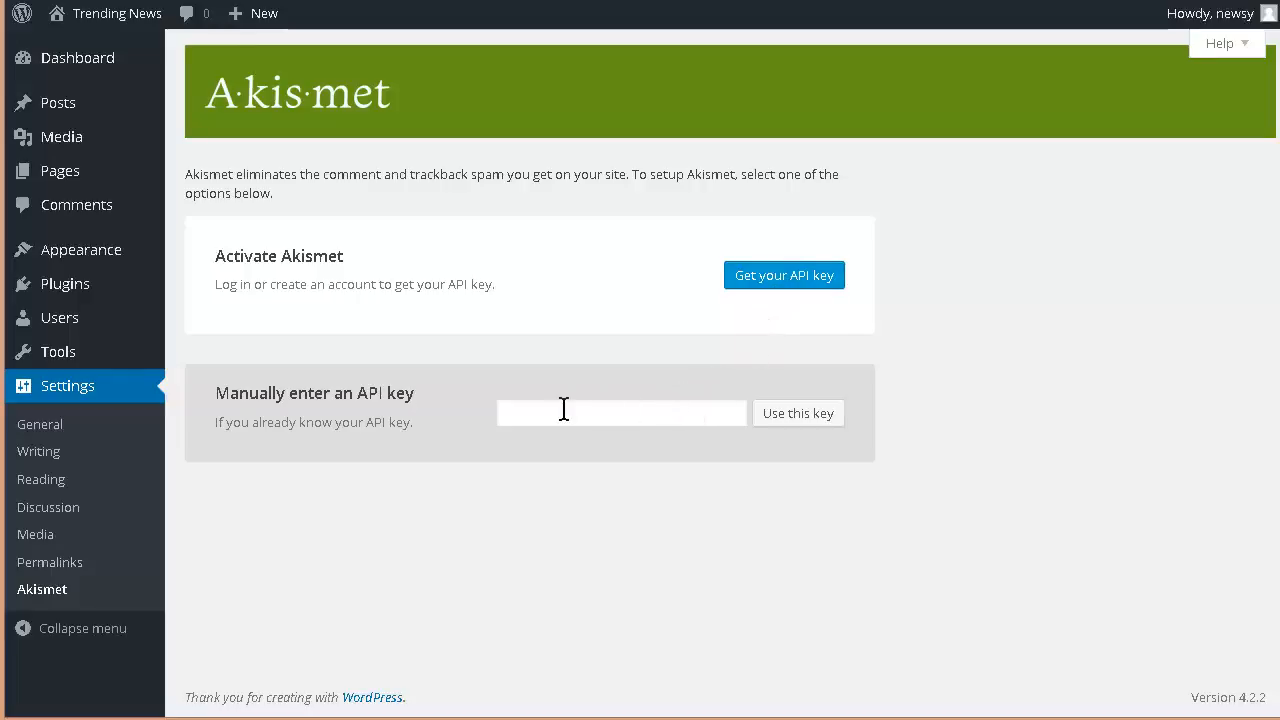
{"action": "left_click", "coordinate": [800, 283]}
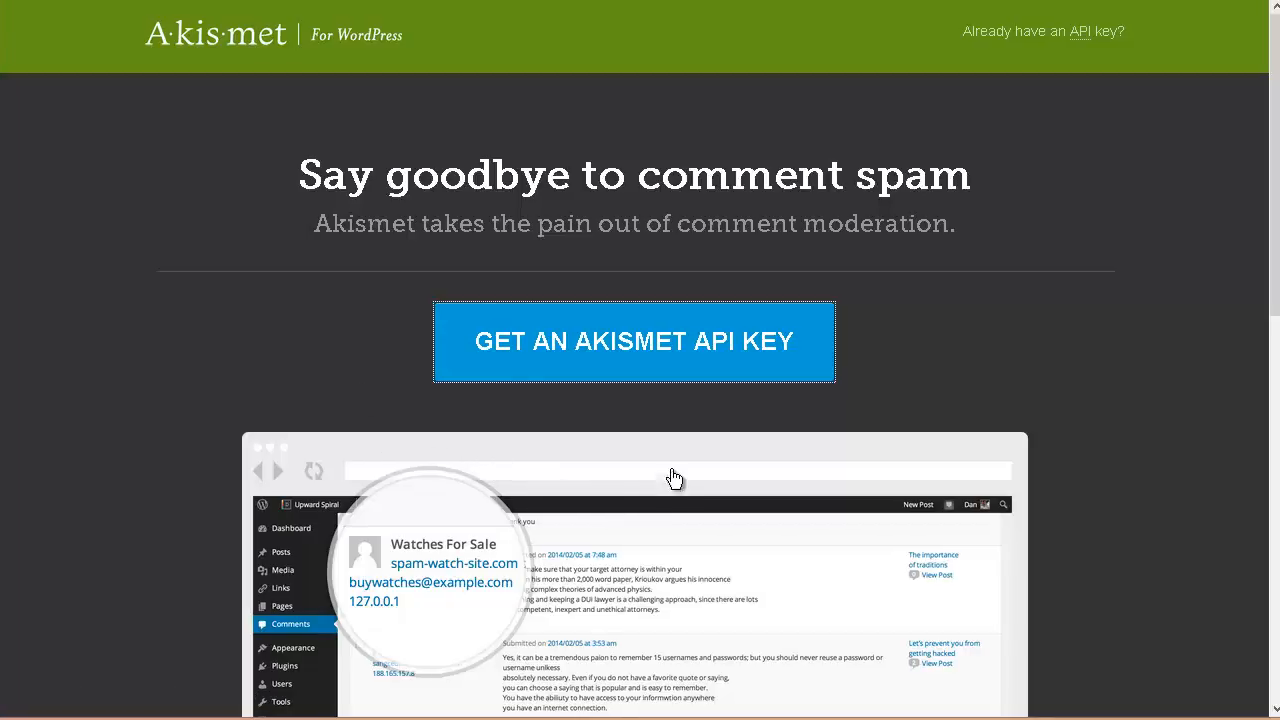
{"action": "left_click", "coordinate": [634, 349]}
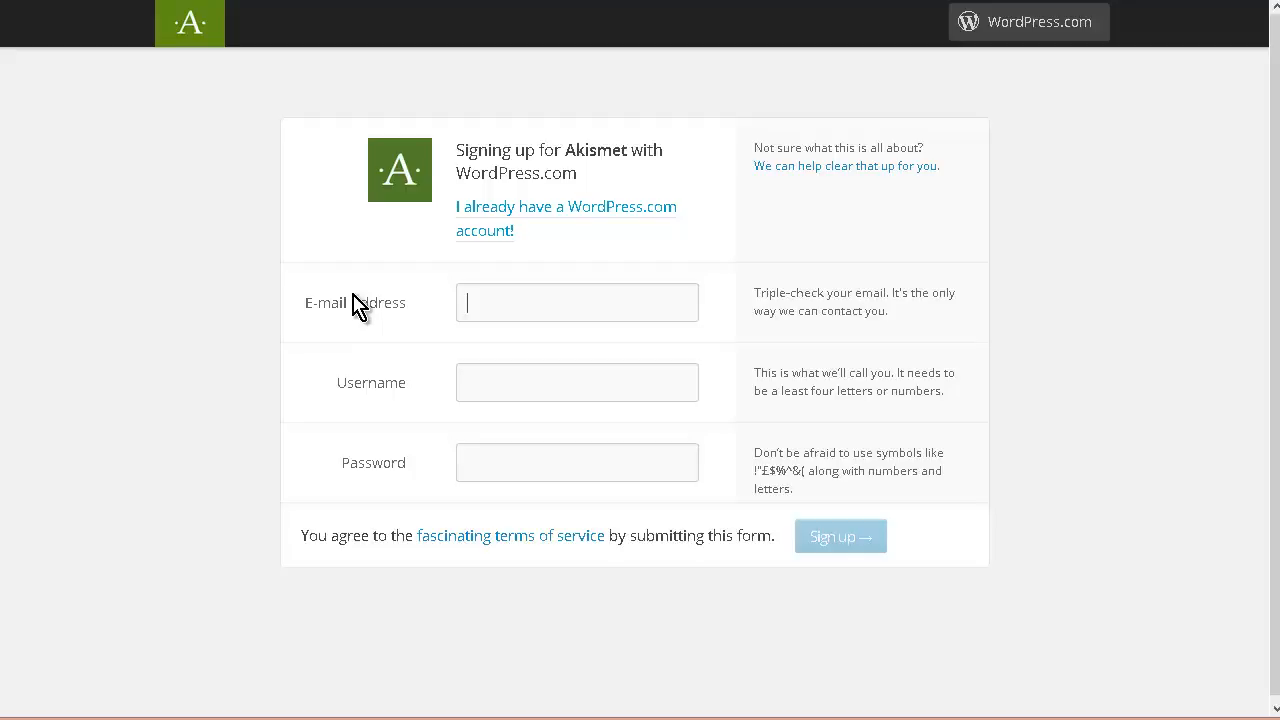
Step: Log in to Akismet with the existing WordPress.com account and approve its access
{"action": "left_click", "coordinate": [600, 213]}
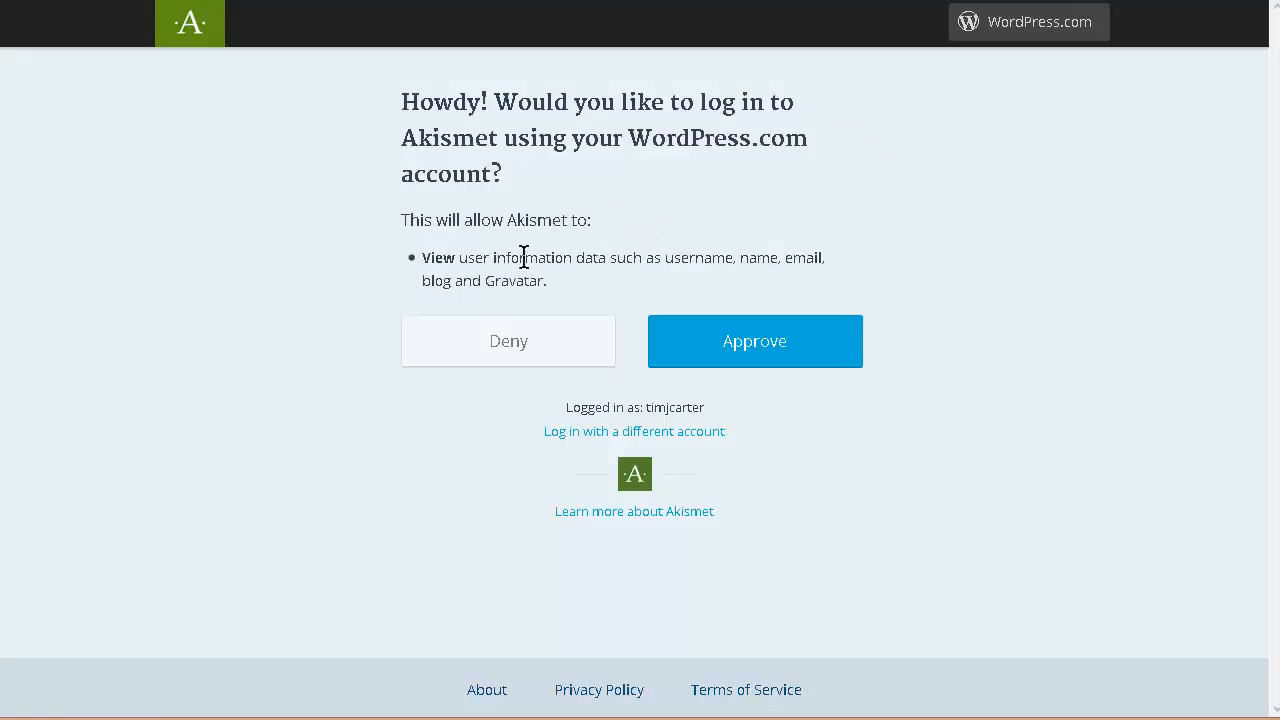
{"action": "left_click", "coordinate": [754, 348]}
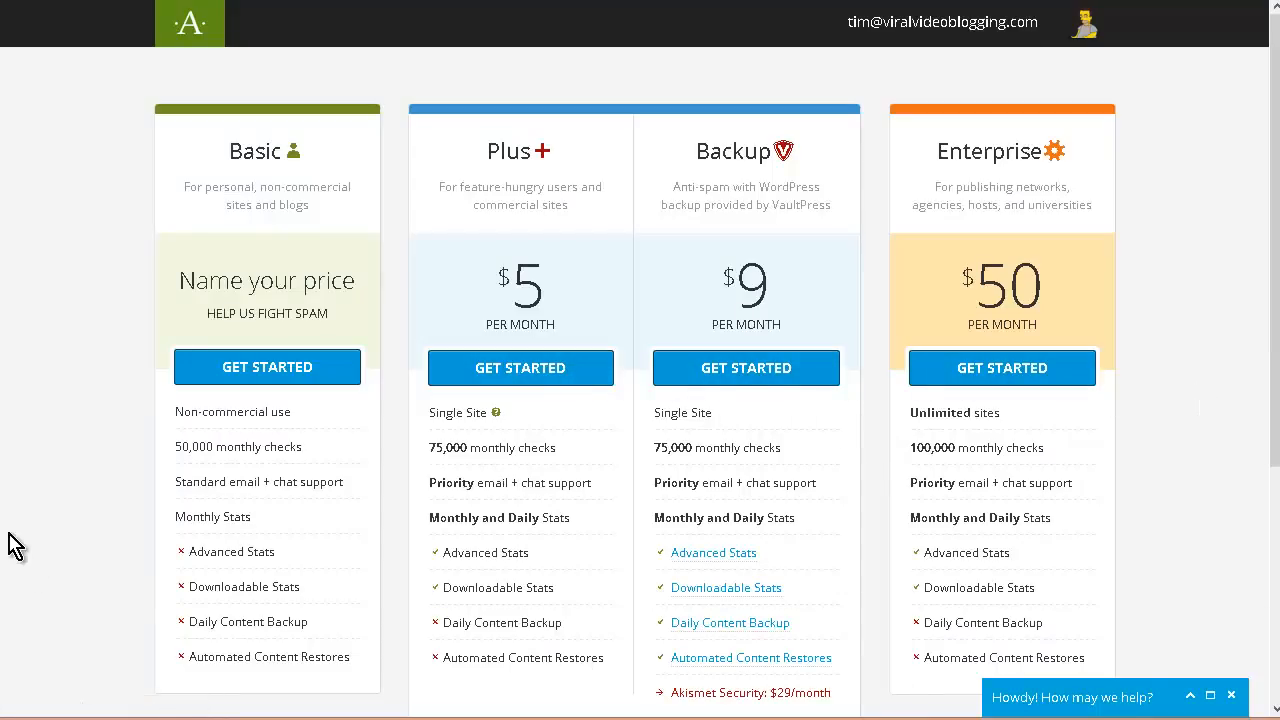
{"action": "scroll", "coordinate": [560, 650], "scroll_direction": "down", "scroll_amount": 2}
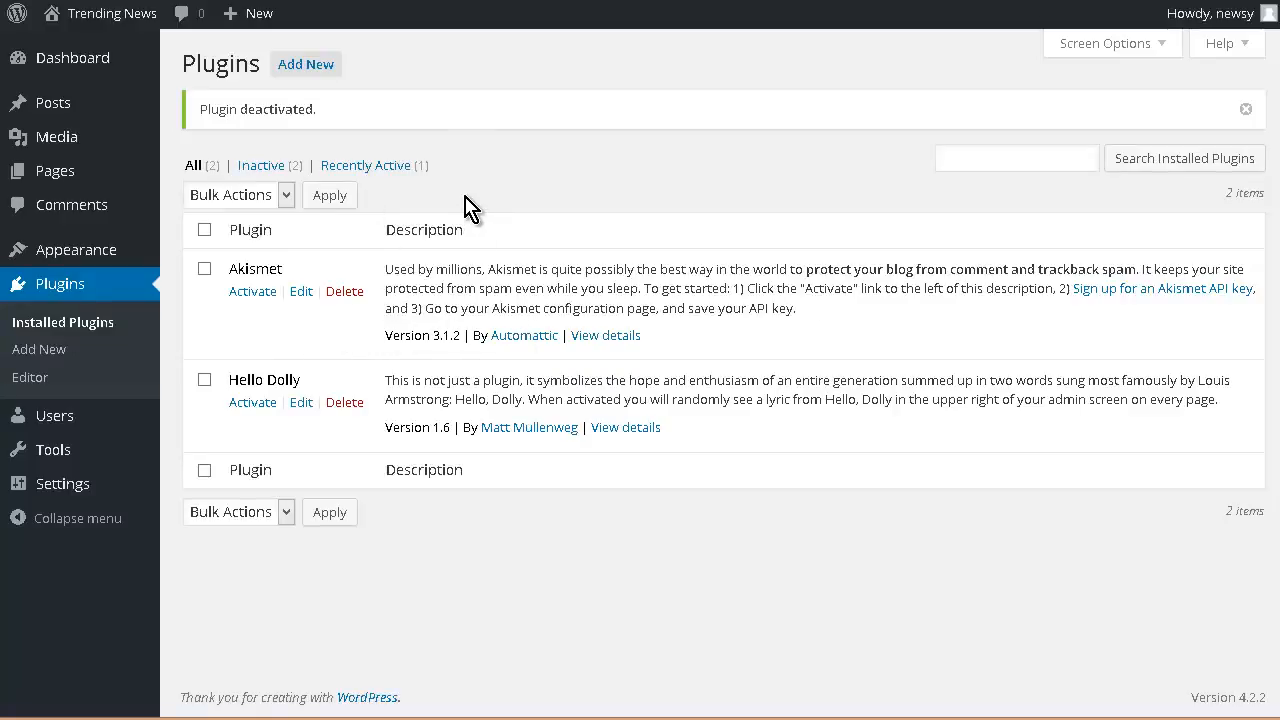
Step: Install and activate the All in One SEO Pack plugin from the popular plugins list, dismissing its welcome notice
{"action": "left_click", "coordinate": [324, 68]}
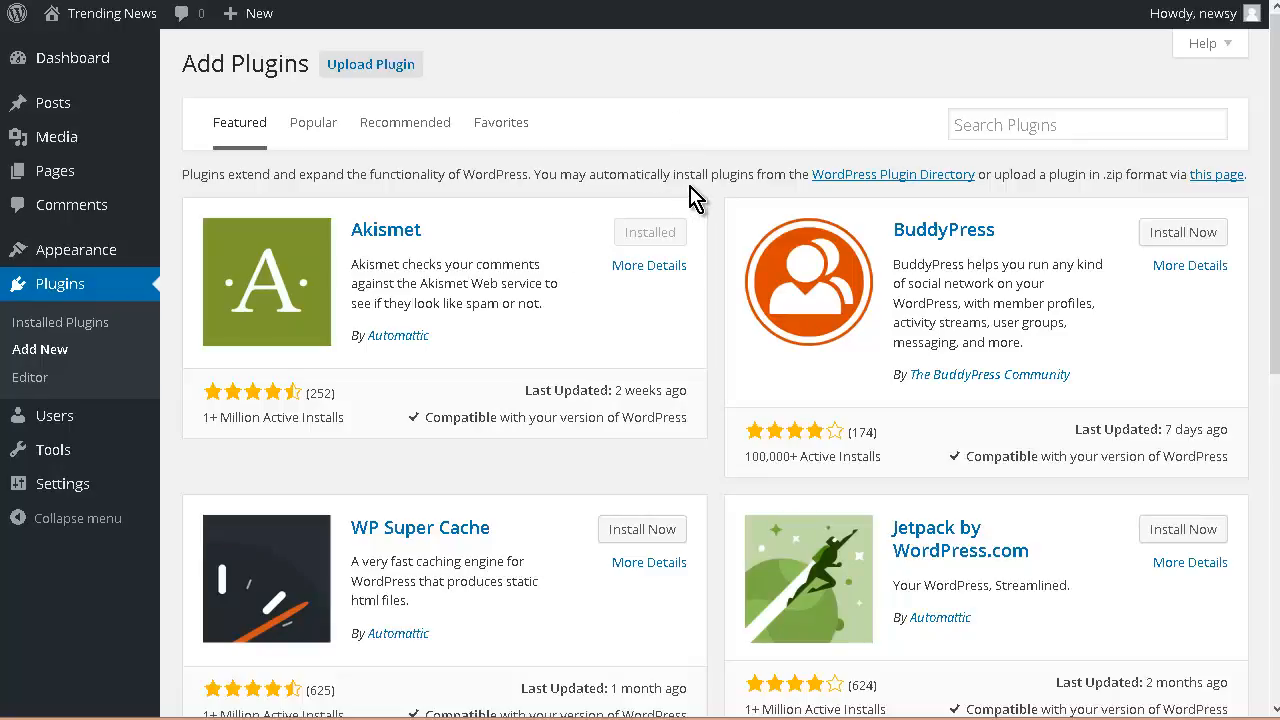
{"action": "left_click", "coordinate": [320, 133]}
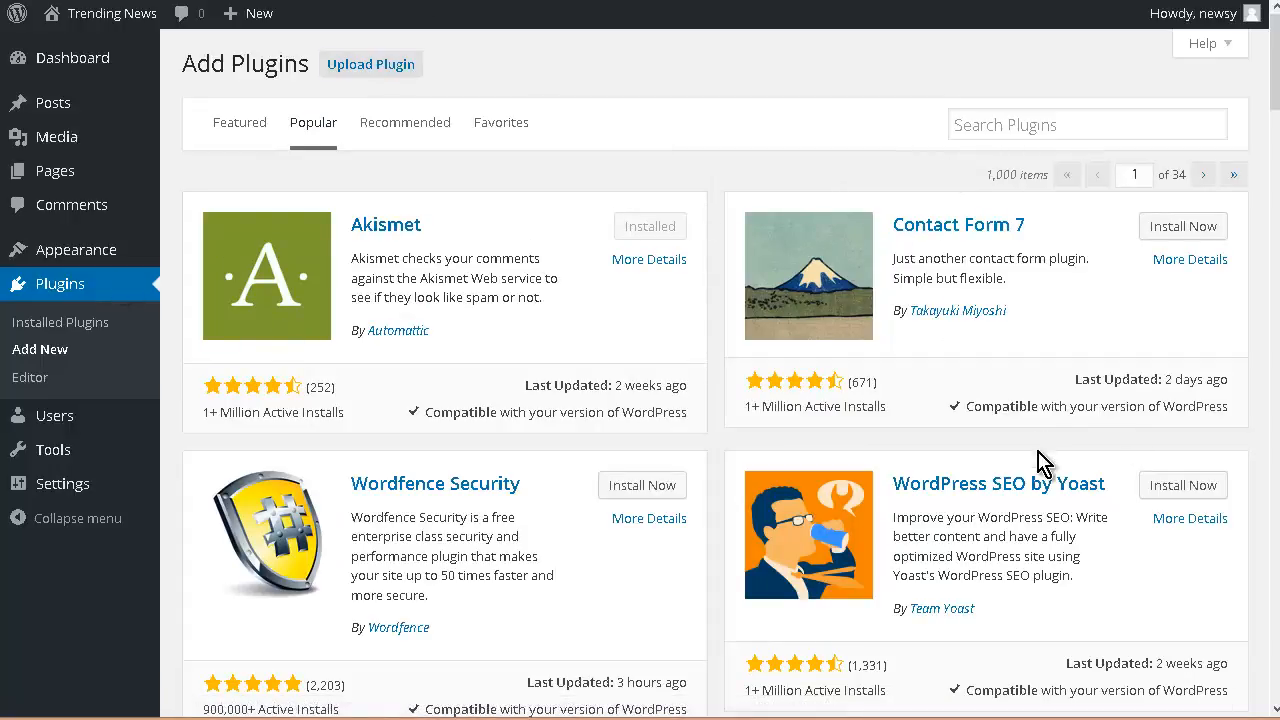
{"action": "scroll", "coordinate": [1040, 520], "scroll_direction": "down", "scroll_amount": 4}
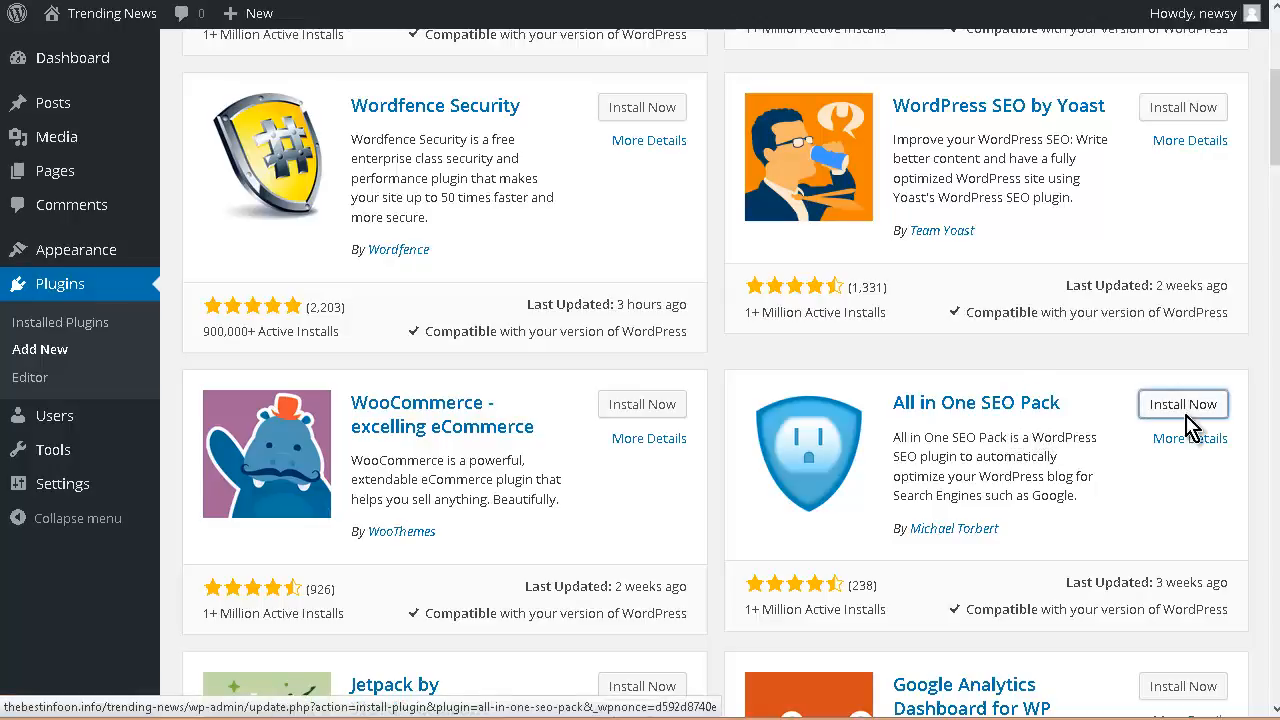
{"action": "left_click", "coordinate": [1158, 404]}
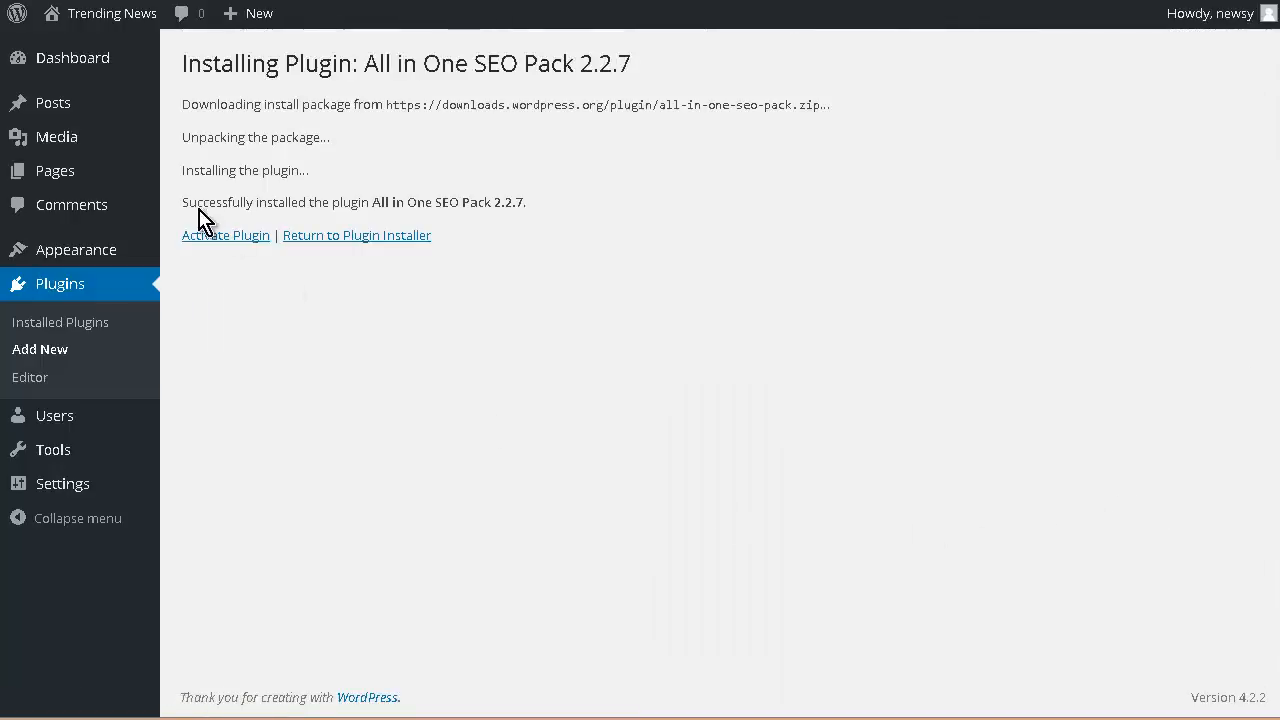
{"action": "left_click", "coordinate": [214, 250]}
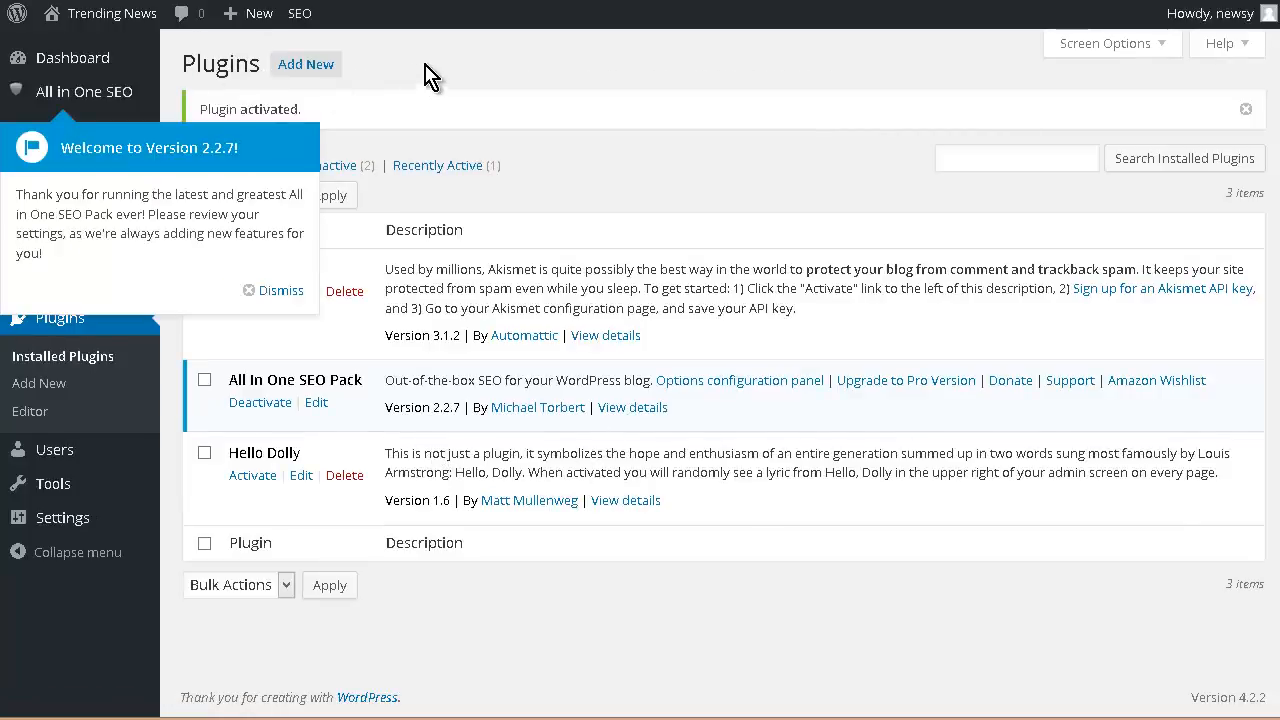
{"action": "left_click", "coordinate": [272, 290]}
Step: Install and activate the Google XML Sitemaps plugin from the popular plugins list
{"action": "left_click", "coordinate": [292, 64]}
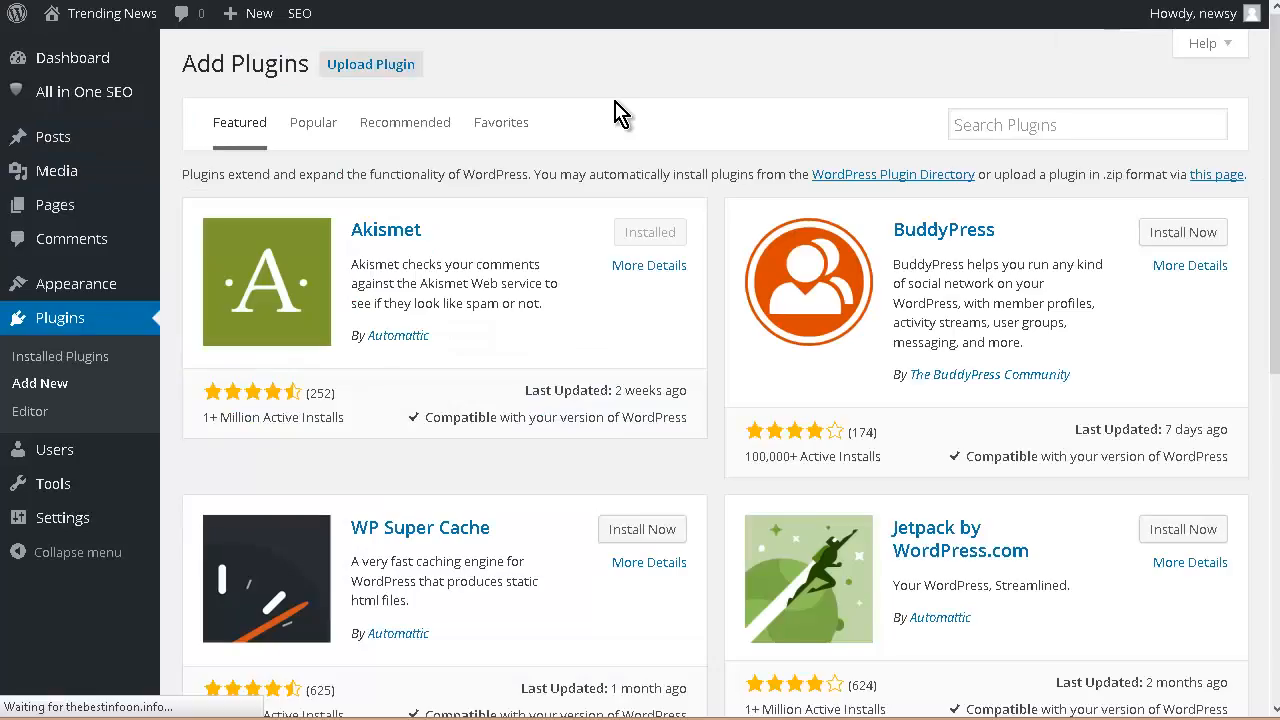
{"action": "left_click", "coordinate": [298, 131]}
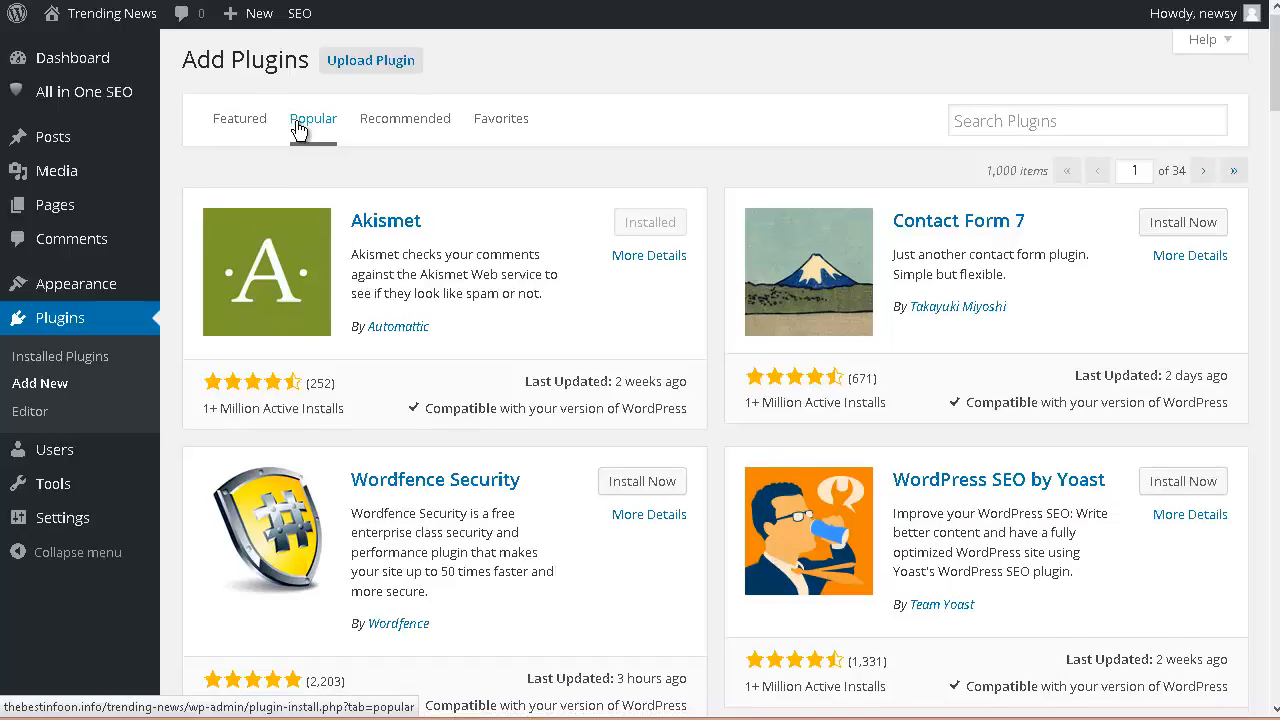
{"action": "scroll", "coordinate": [298, 132], "scroll_direction": "down", "scroll_amount": 6}
{"action": "scroll", "coordinate": [298, 131], "scroll_direction": "down", "scroll_amount": 9}
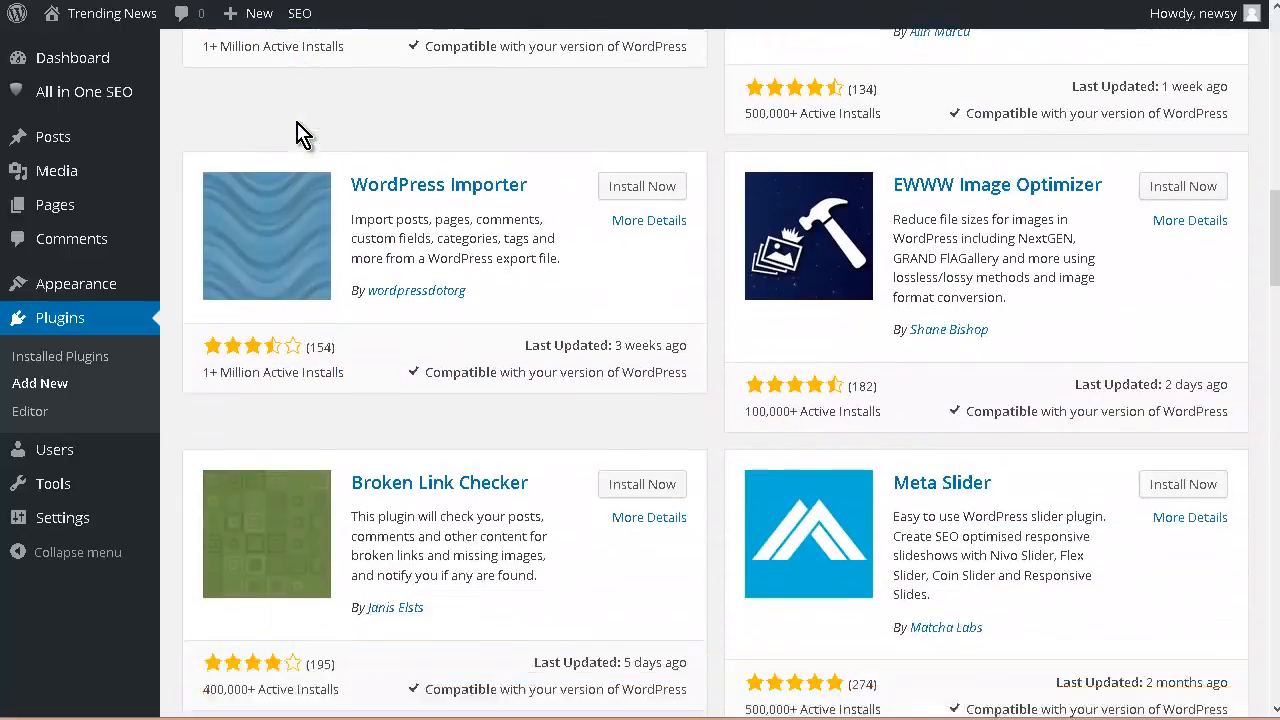
{"action": "scroll", "coordinate": [298, 131], "scroll_direction": "down", "scroll_amount": 8}
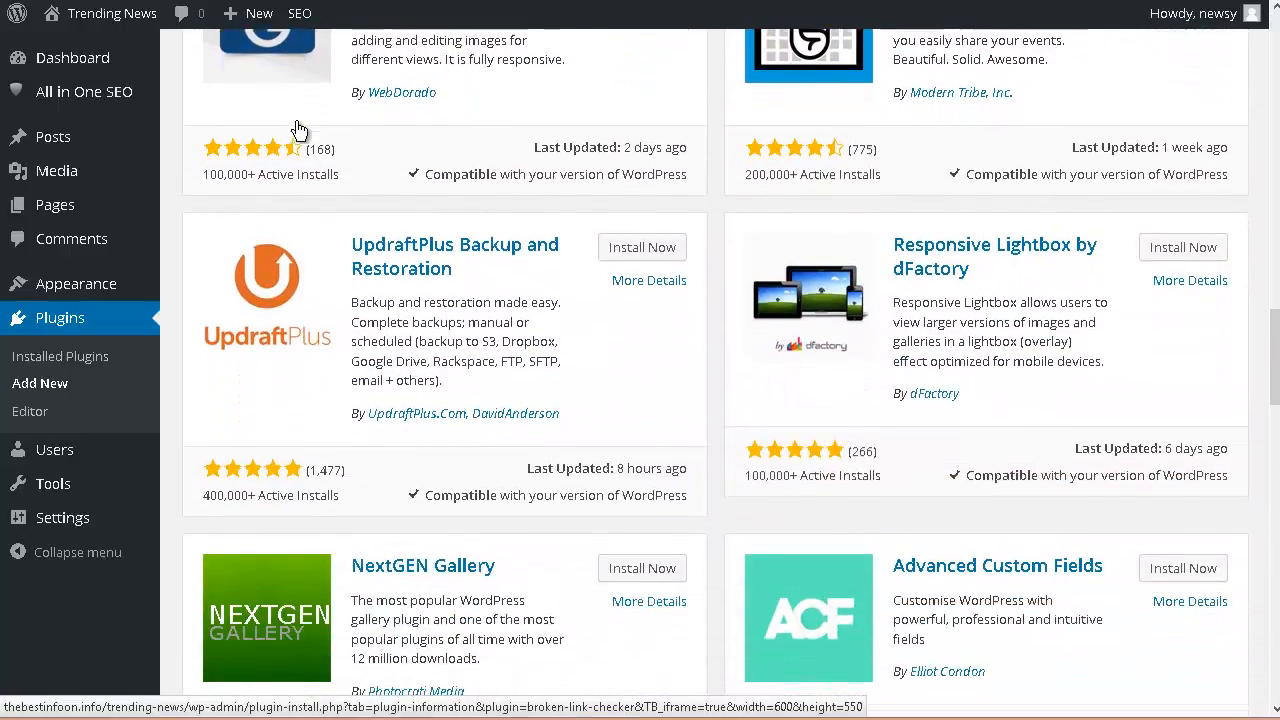
{"action": "scroll", "coordinate": [298, 132], "scroll_direction": "down", "scroll_amount": 6}
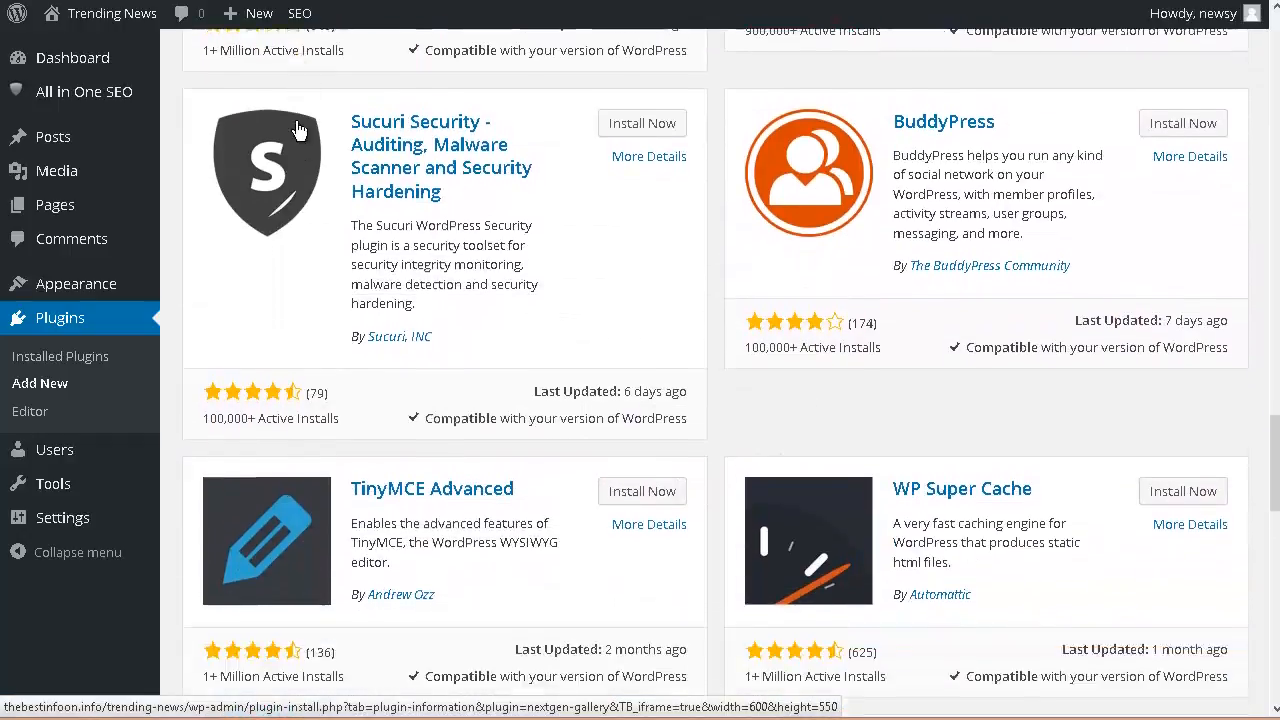
{"action": "scroll", "coordinate": [302, 133], "scroll_direction": "down", "scroll_amount": 3}
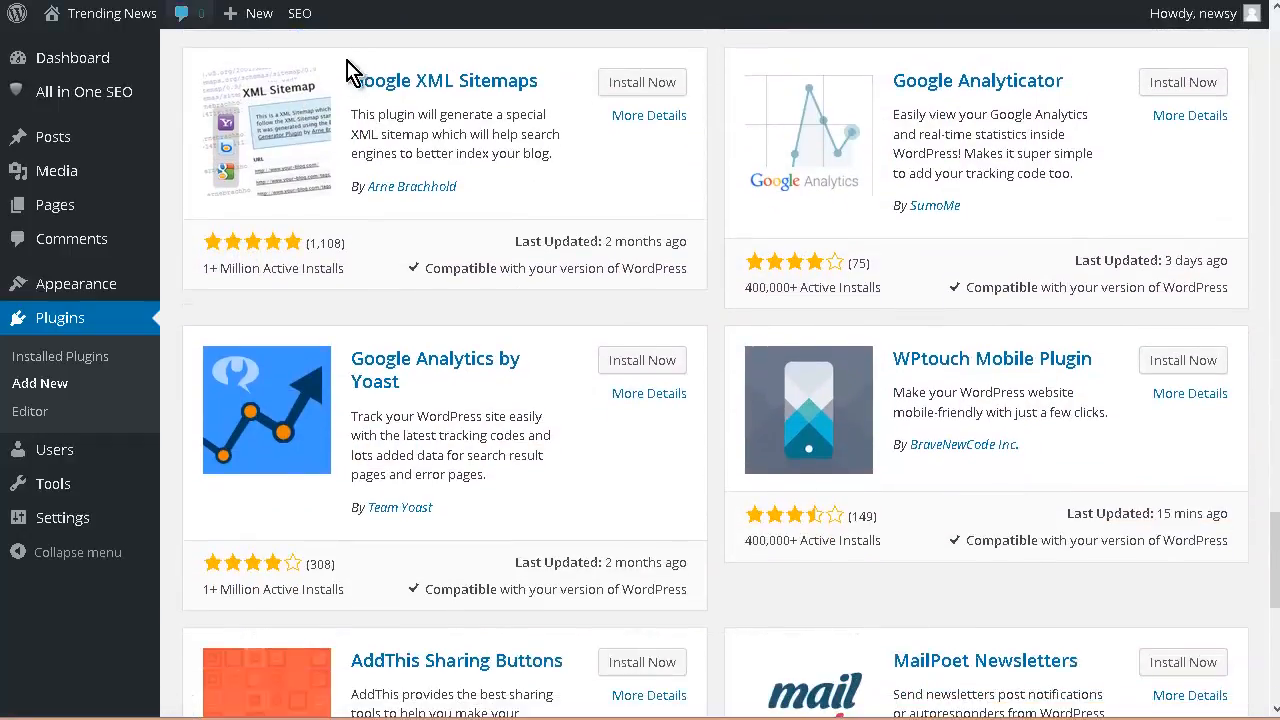
{"action": "left_click", "coordinate": [638, 84]}
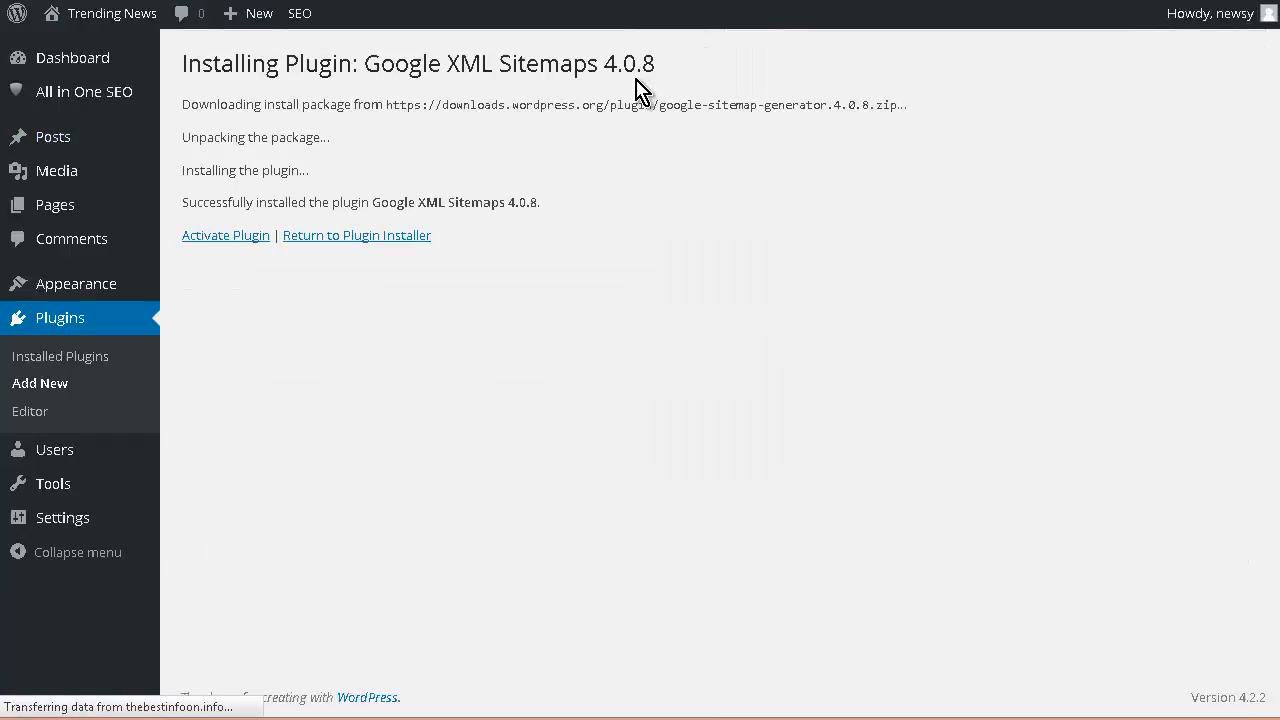
{"action": "left_click", "coordinate": [200, 238]}
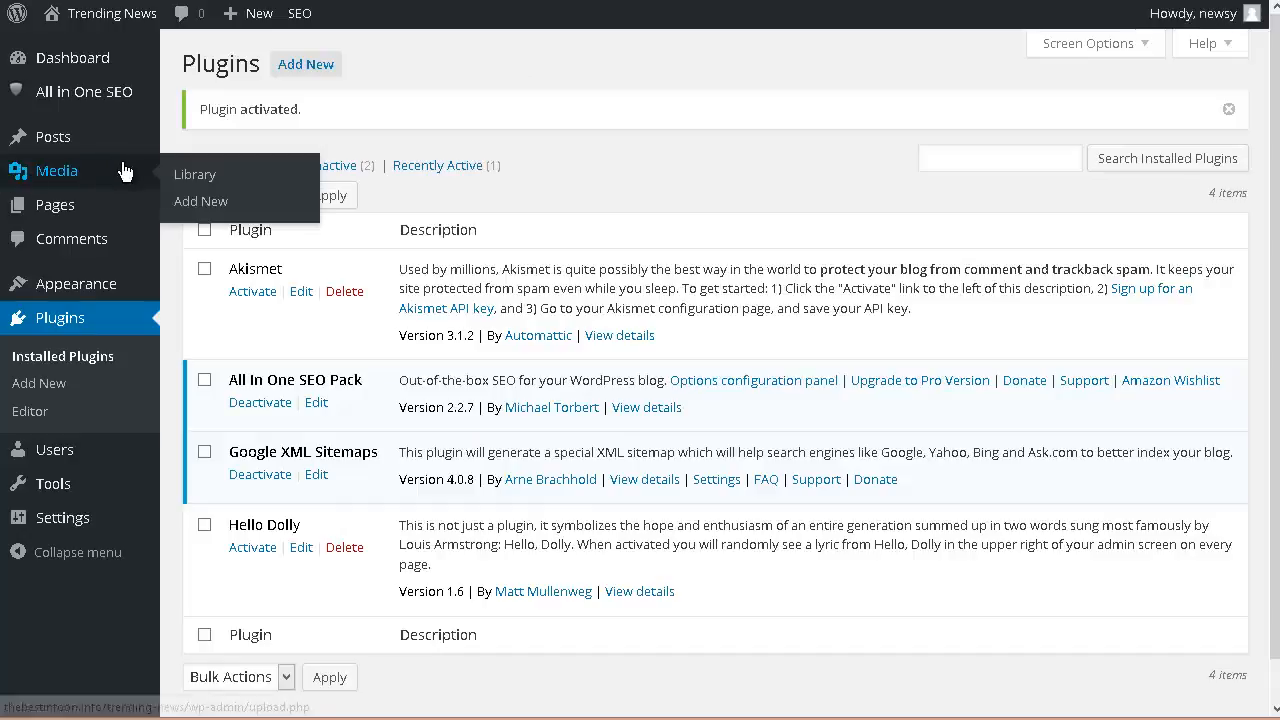
Step: Open the All in One SEO general settings and look through its canonical, home page, keyword and title options
{"action": "mouse_move", "coordinate": [115, 210]}
{"action": "mouse_move", "coordinate": [98, 100]}
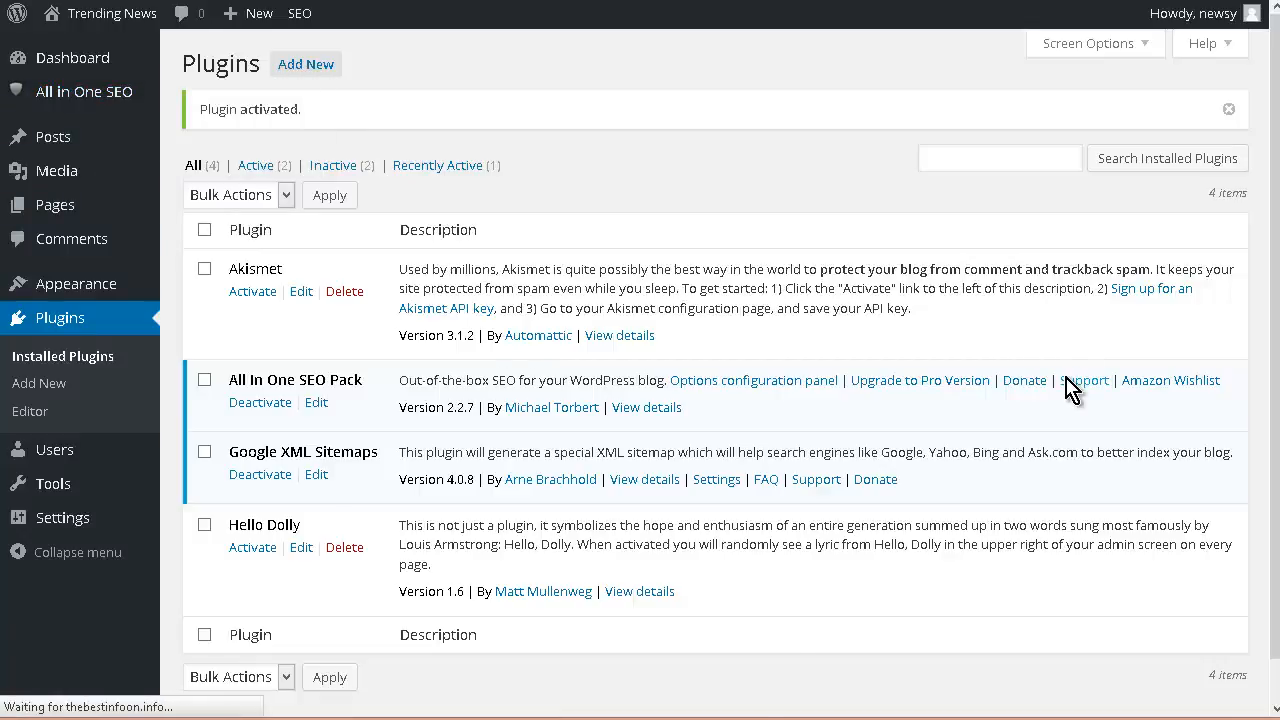
{"action": "scroll", "coordinate": [1070, 388], "scroll_direction": "down", "scroll_amount": 5}
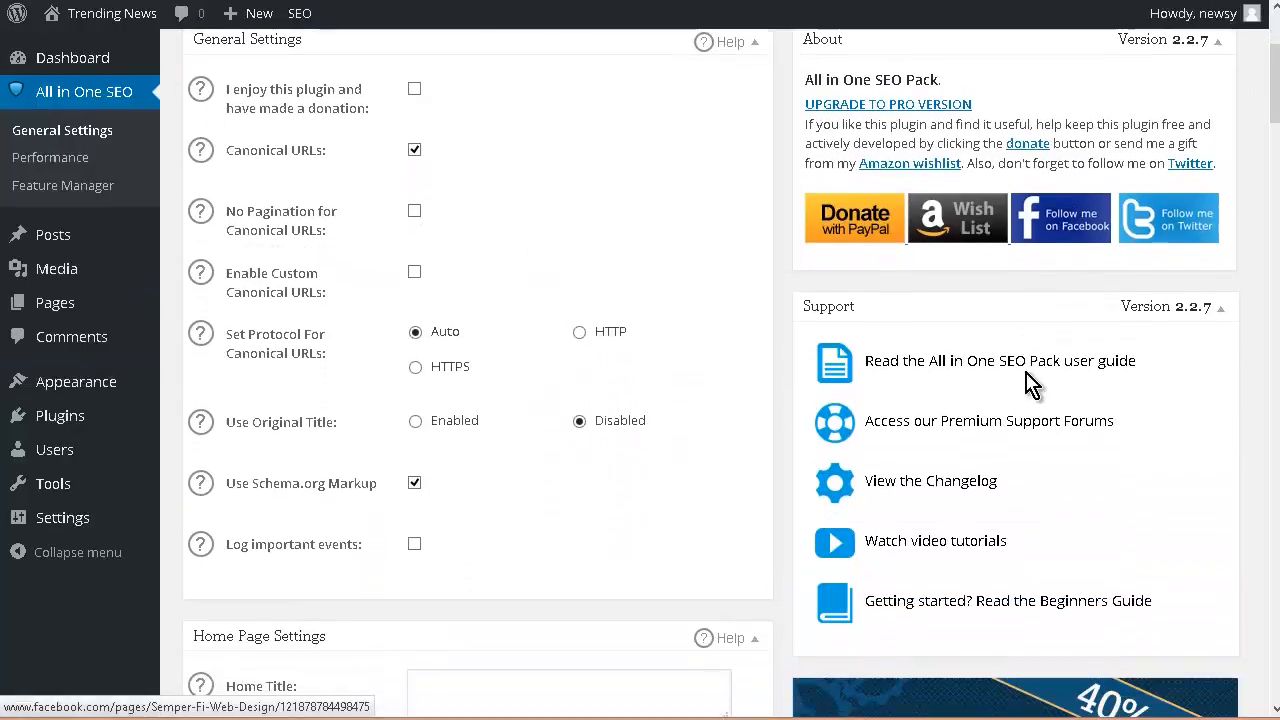
{"action": "scroll", "coordinate": [617, 362], "scroll_direction": "down", "scroll_amount": 1}
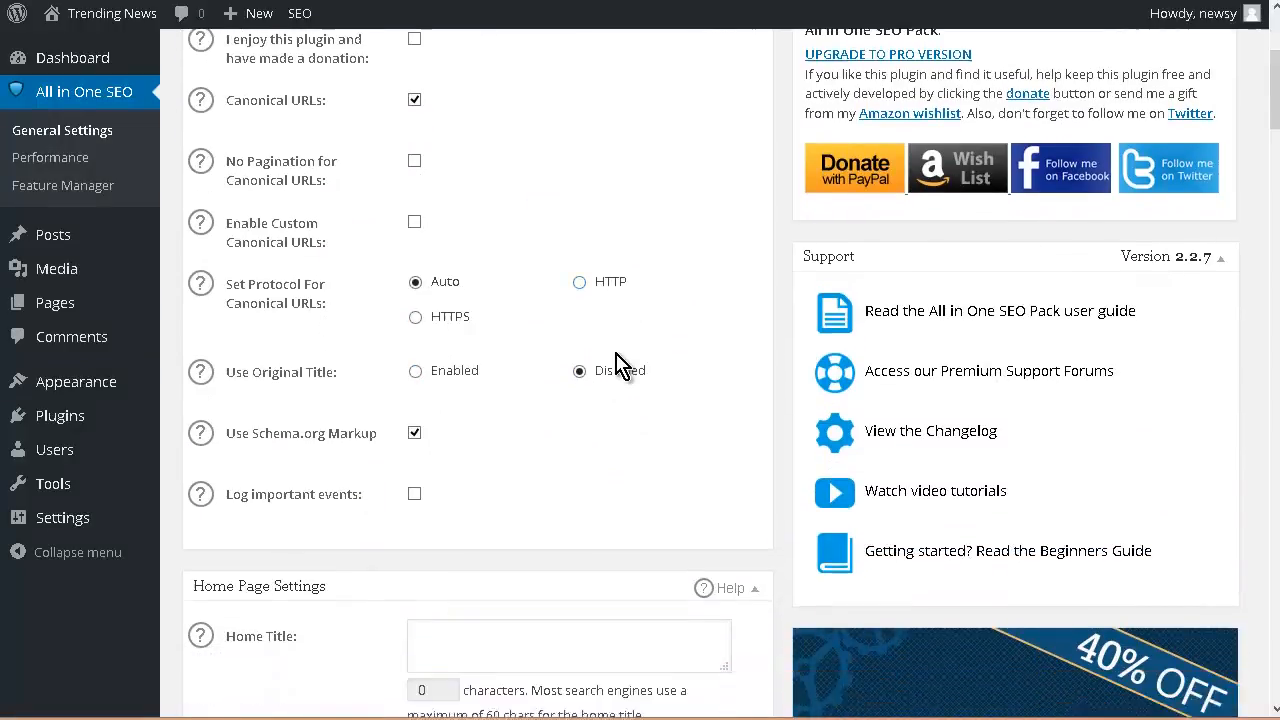
{"action": "scroll", "coordinate": [617, 362], "scroll_direction": "down", "scroll_amount": 2}
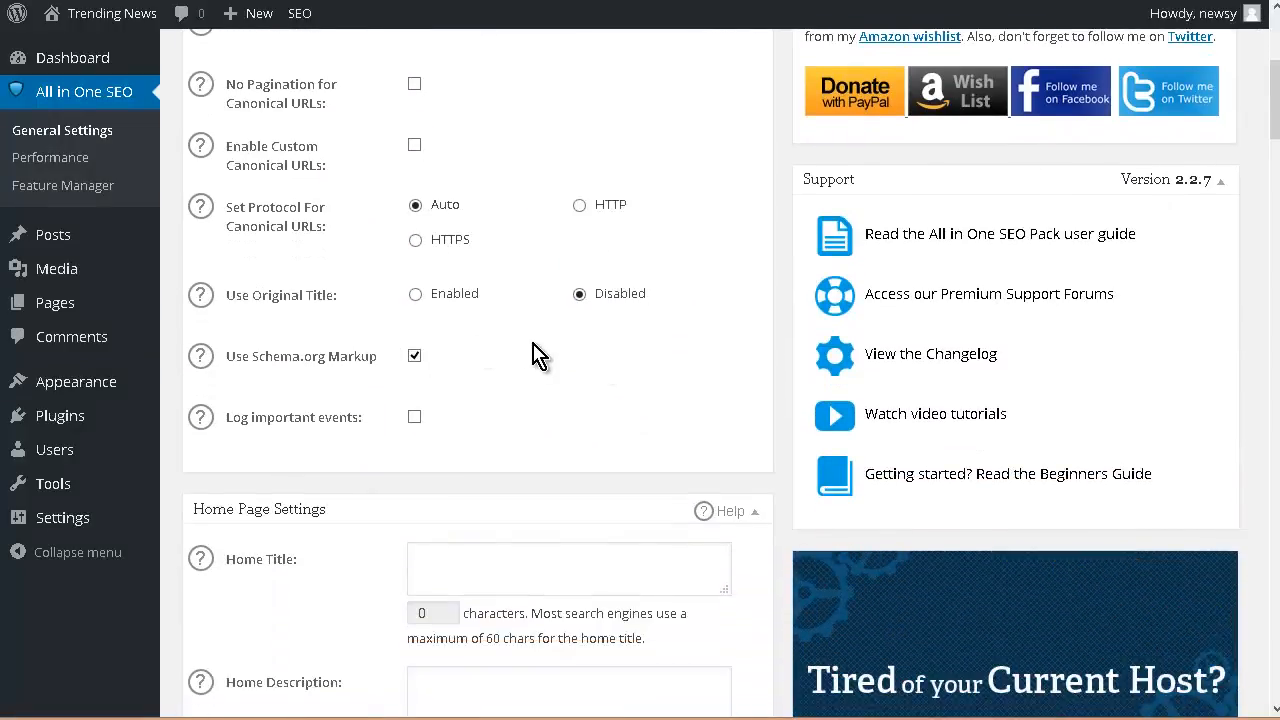
{"action": "scroll", "coordinate": [534, 354], "scroll_direction": "down", "scroll_amount": 5}
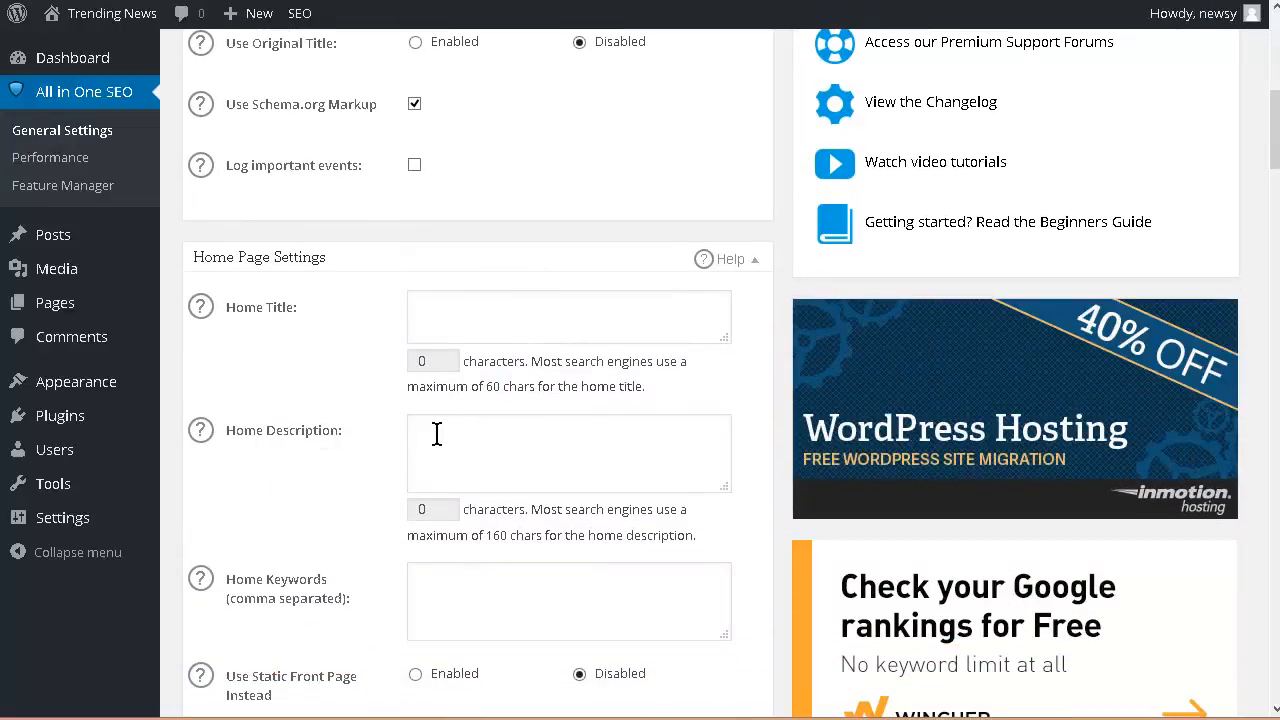
{"action": "scroll", "coordinate": [451, 426], "scroll_direction": "down", "scroll_amount": 3}
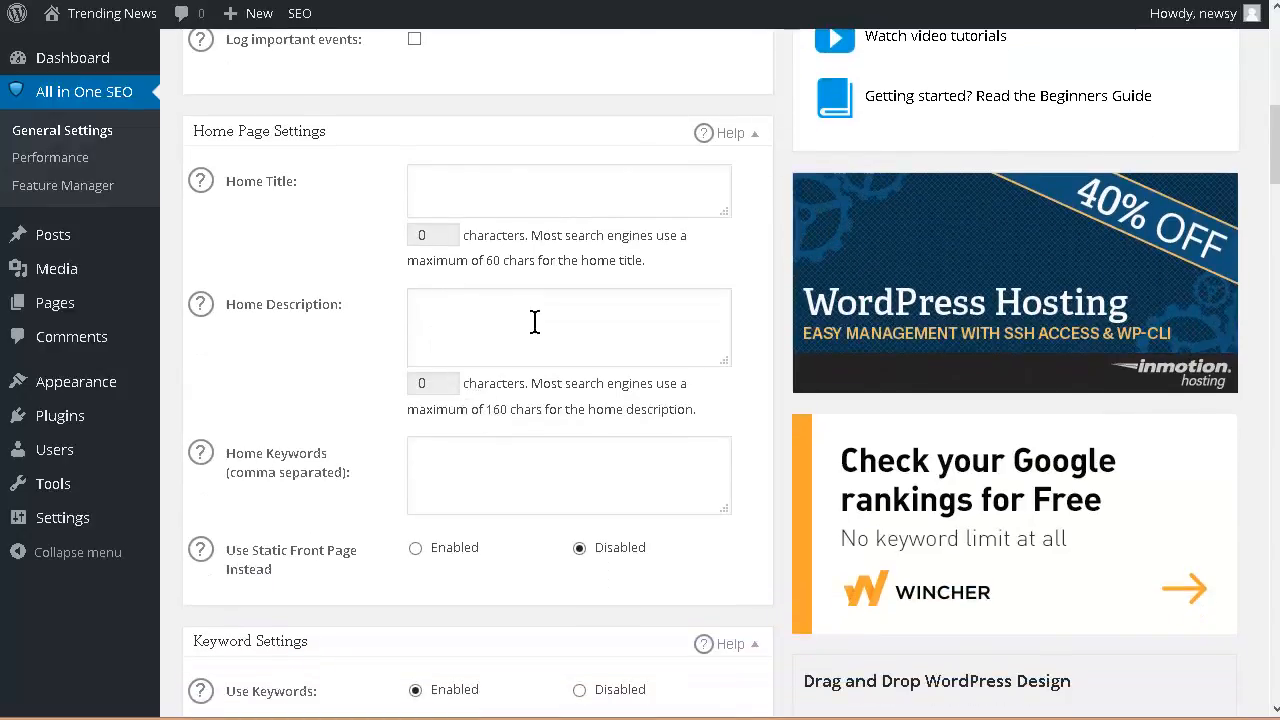
{"action": "scroll", "coordinate": [534, 320], "scroll_direction": "down", "scroll_amount": 3}
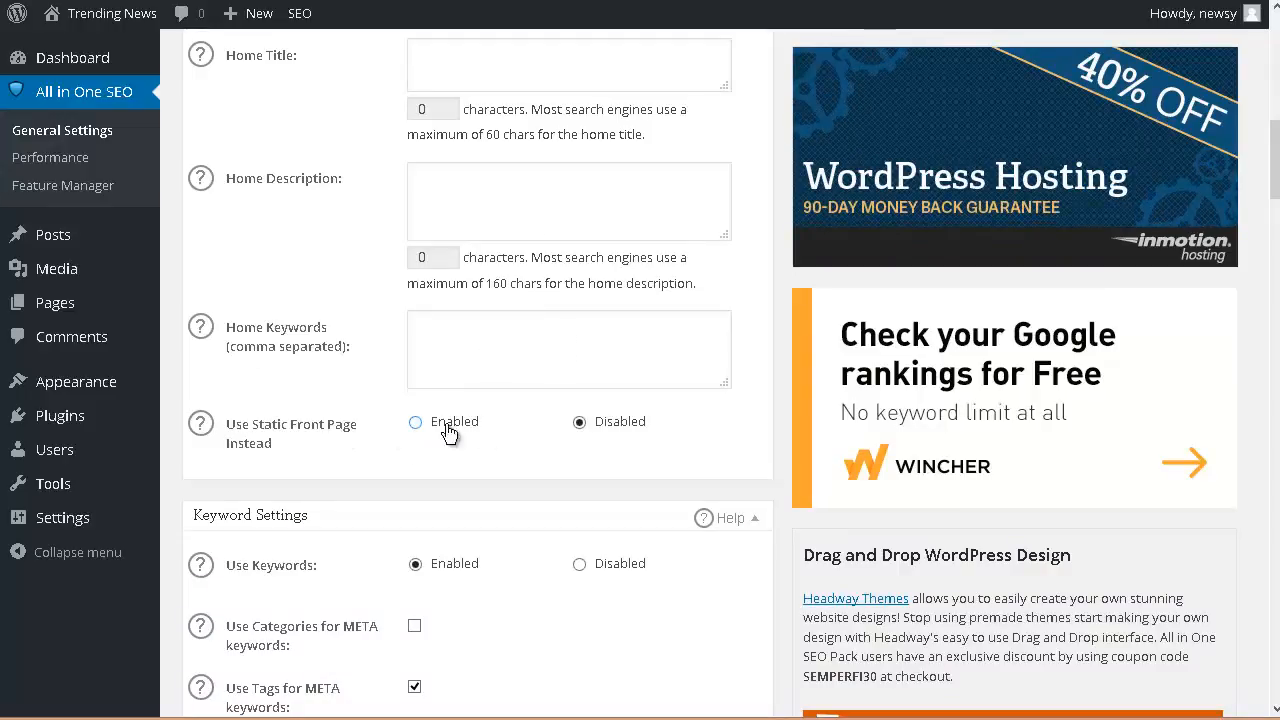
{"action": "scroll", "coordinate": [448, 432], "scroll_direction": "down", "scroll_amount": 5}
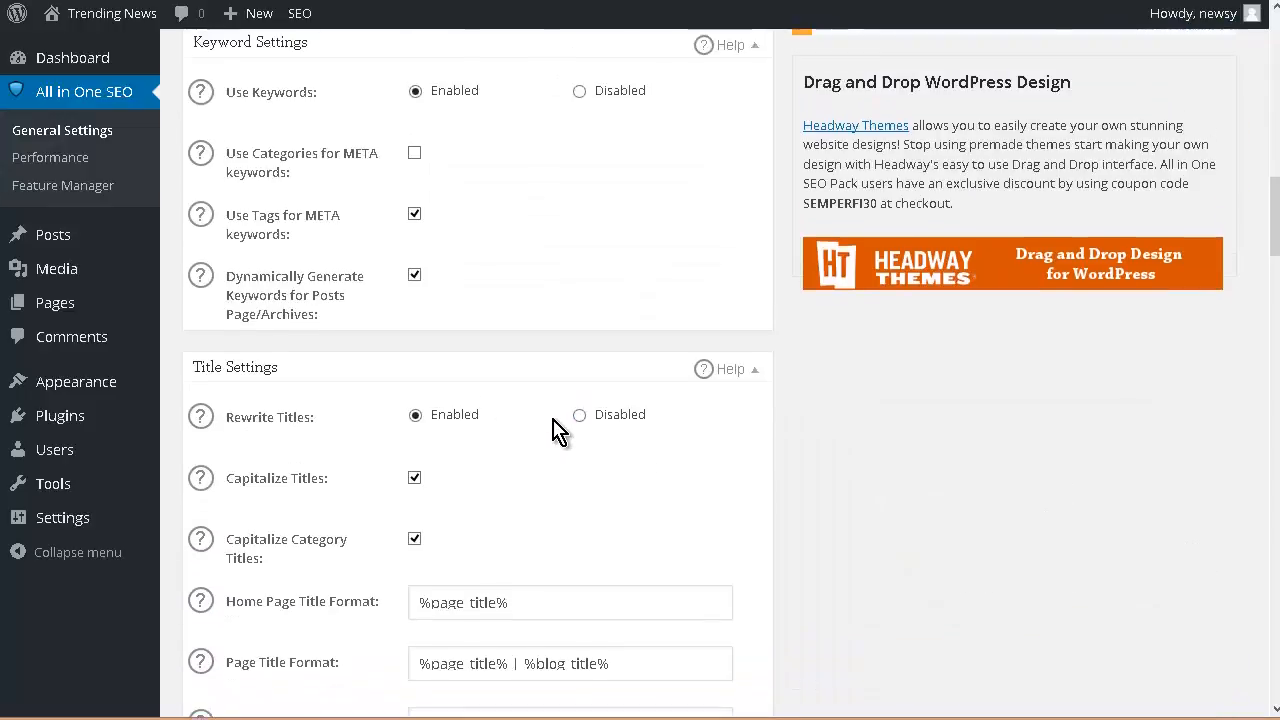
{"action": "scroll", "coordinate": [540, 390], "scroll_direction": "up", "scroll_amount": 1}
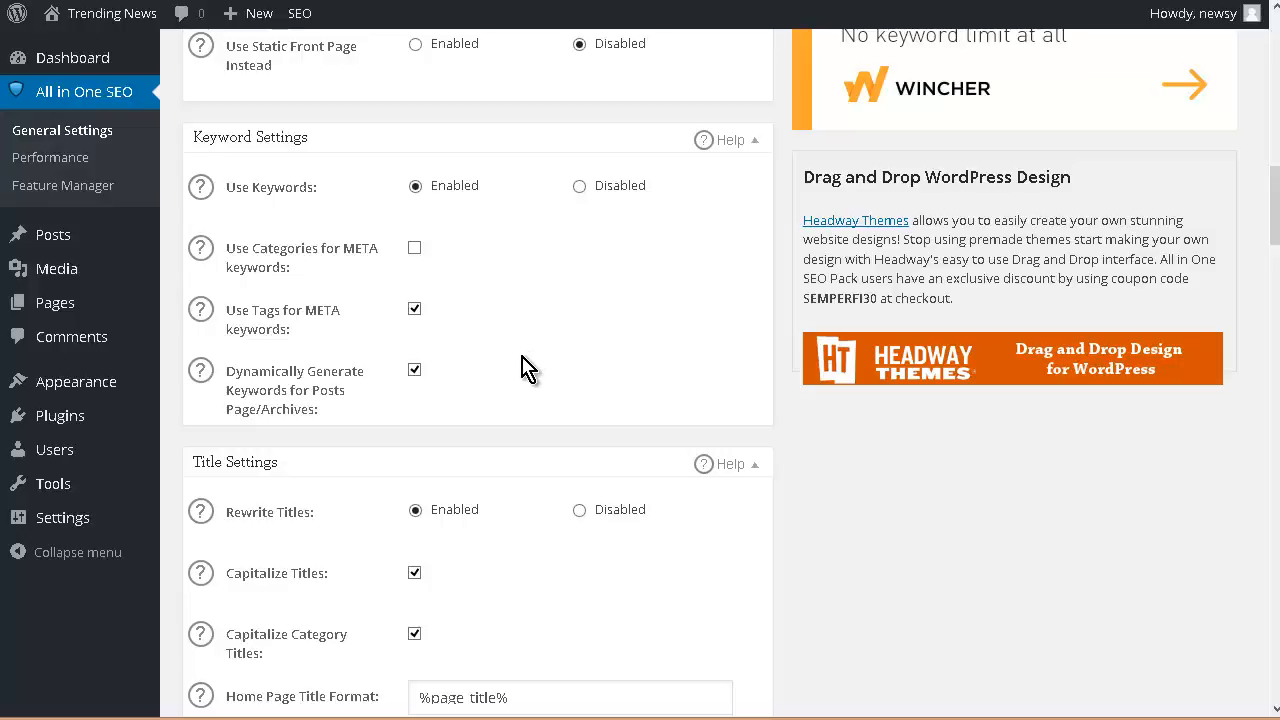
{"action": "scroll", "coordinate": [574, 406], "scroll_direction": "down", "scroll_amount": 1}
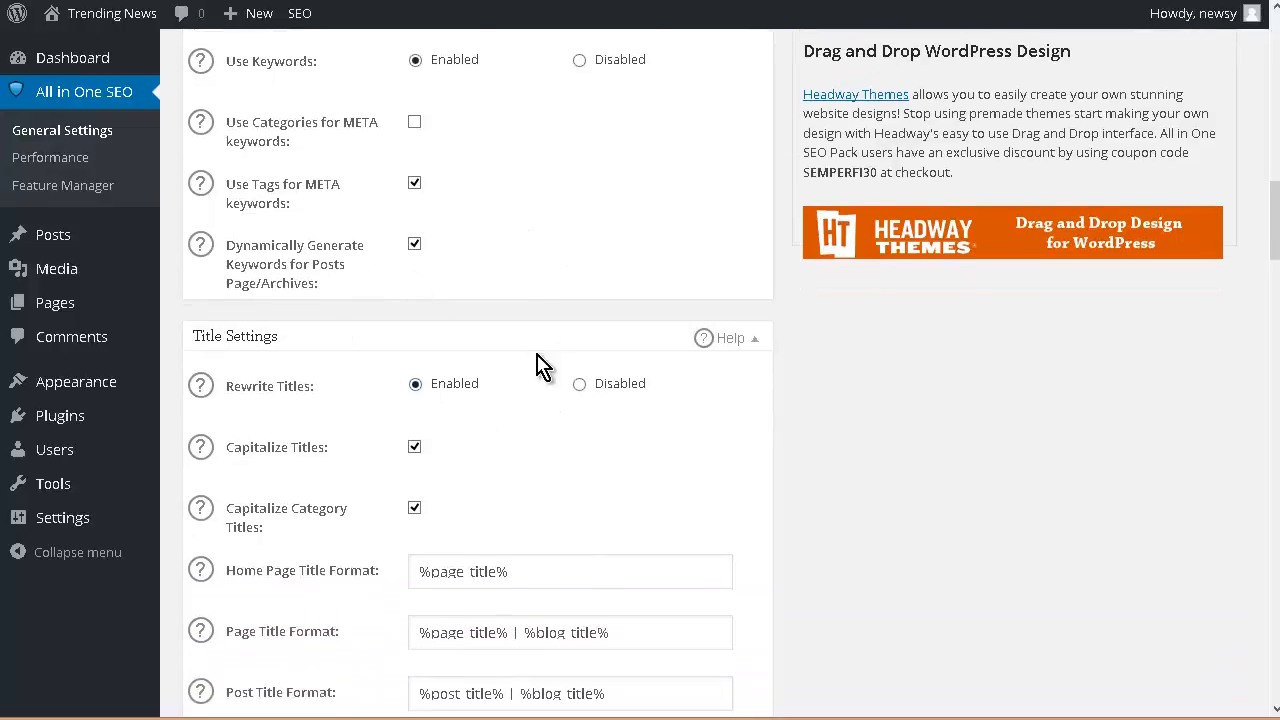
{"action": "scroll", "coordinate": [550, 445], "scroll_direction": "down", "scroll_amount": 1}
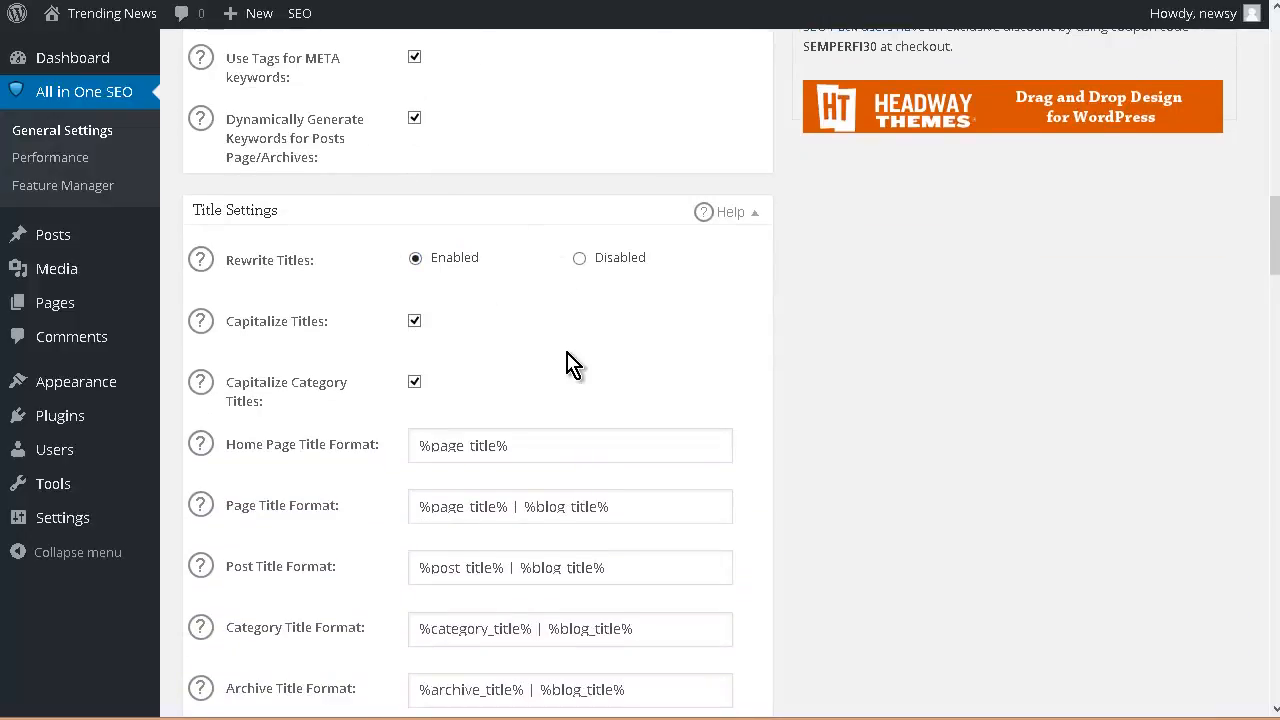
{"action": "scroll", "coordinate": [570, 363], "scroll_direction": "down", "scroll_amount": 1}
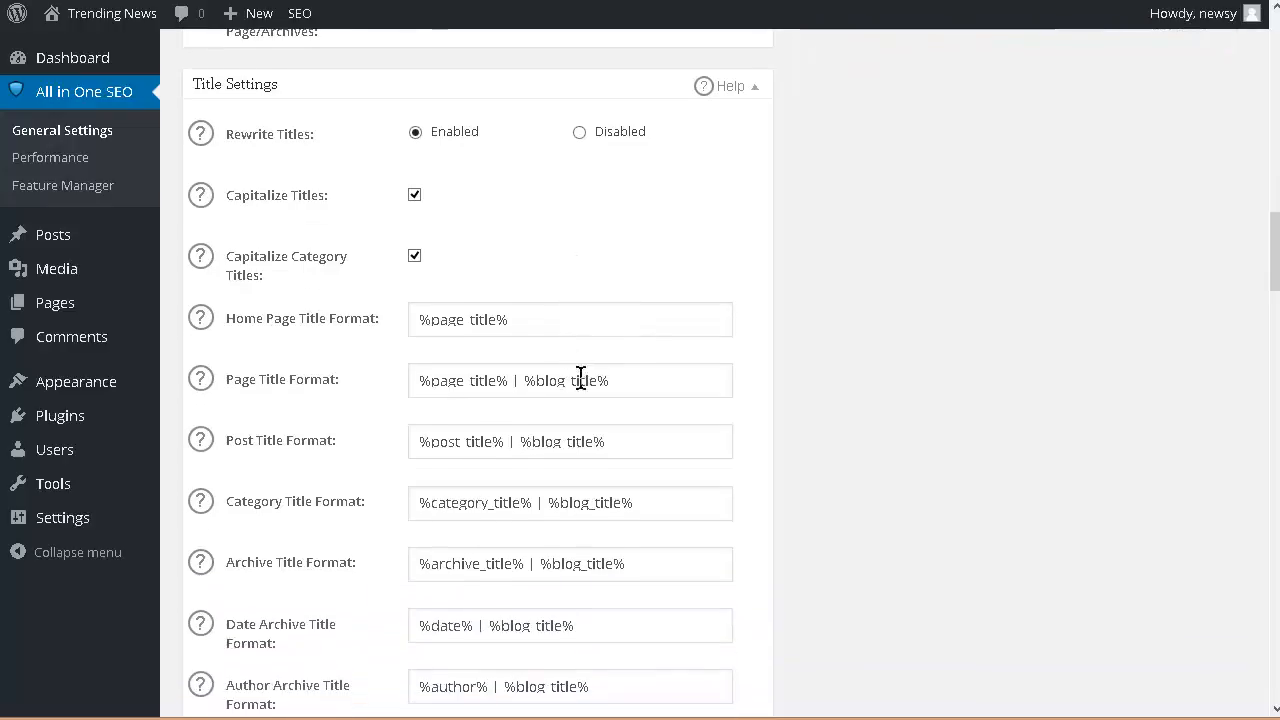
{"action": "scroll", "coordinate": [530, 375], "scroll_direction": "down", "scroll_amount": 1}
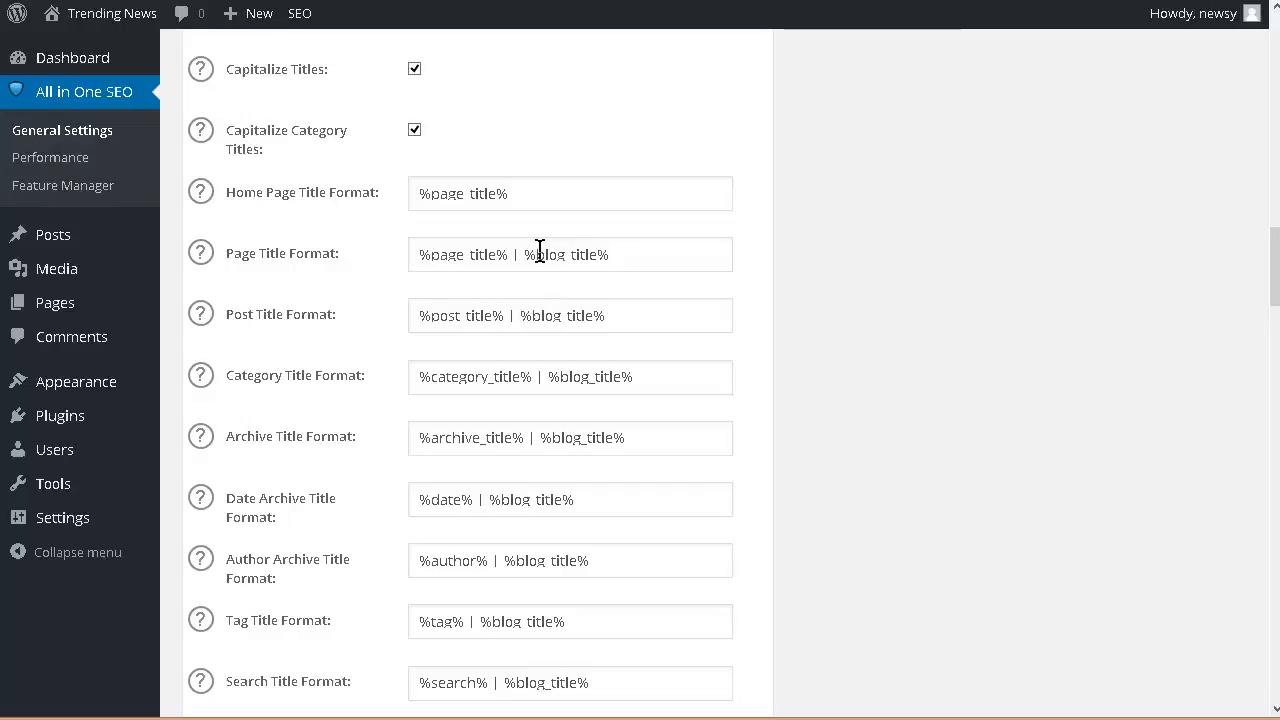
Step: Remove the ' | %blog_title%' suffix from the Page, Post, Category and Archive title formats
{"action": "left_click_drag", "start_coordinate": [513, 257], "coordinate": [612, 255]}
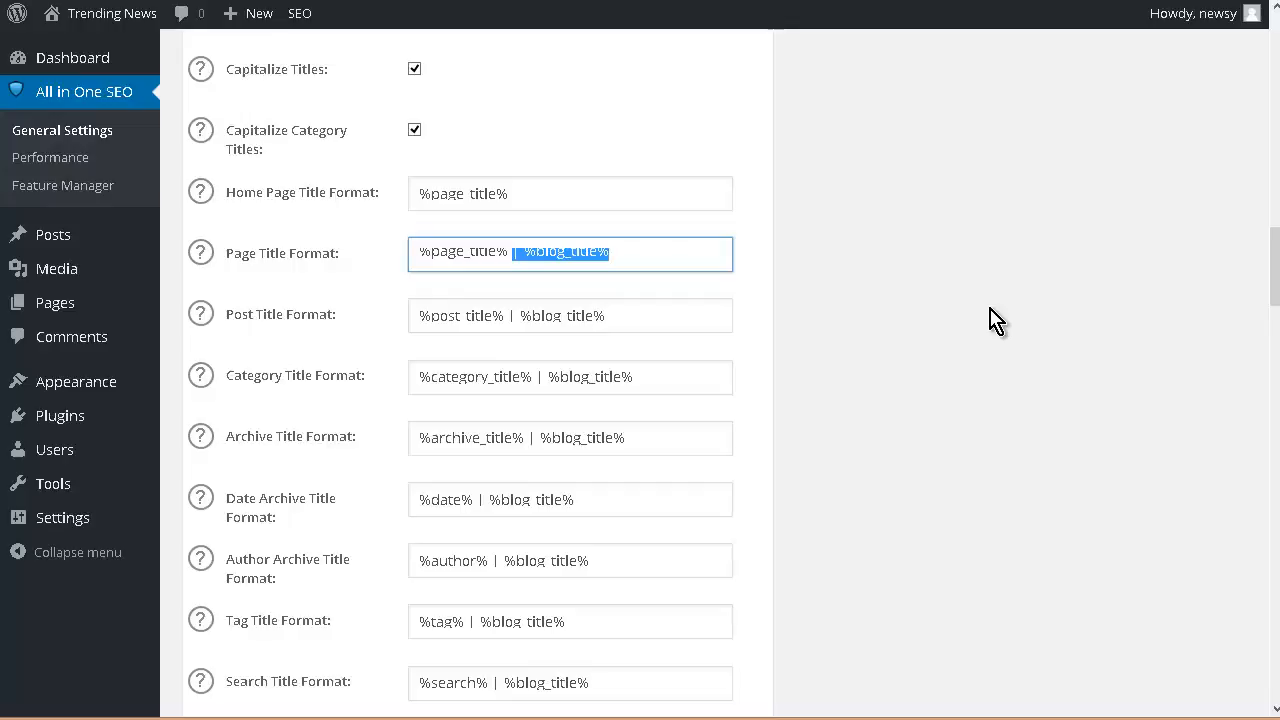
{"action": "key", "text": "BackSpace"}
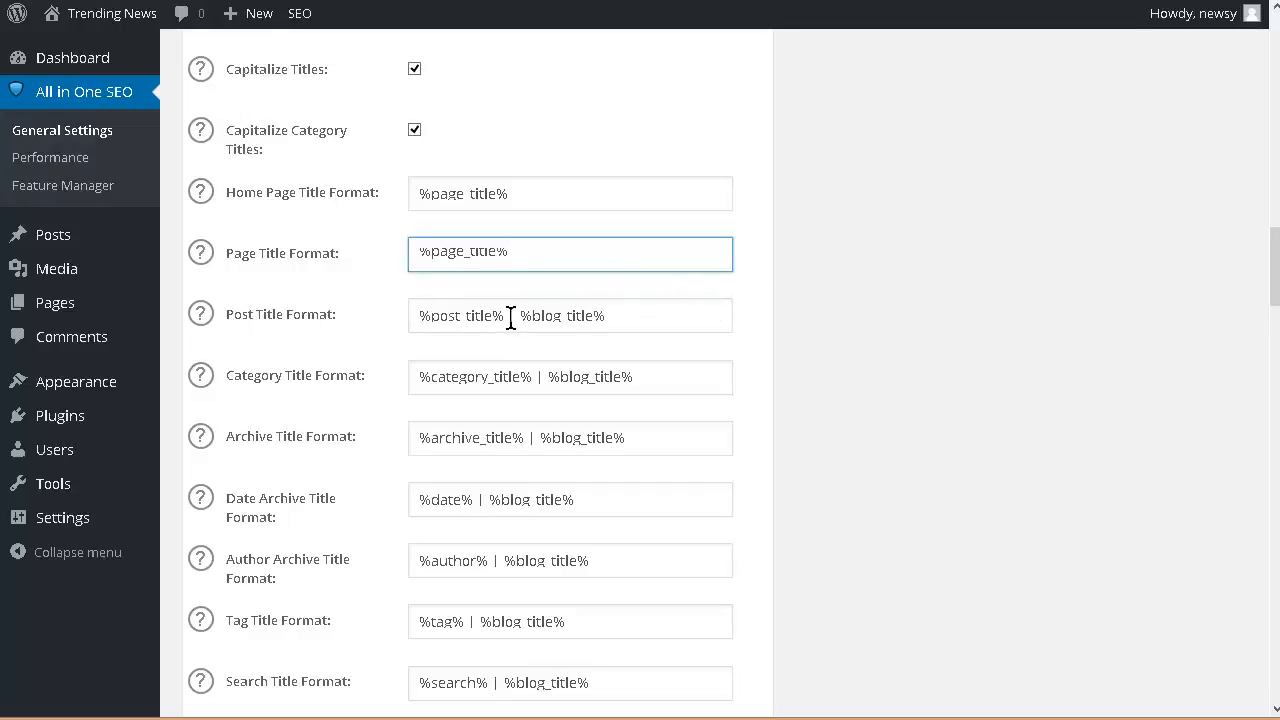
{"action": "left_click_drag", "start_coordinate": [507, 315], "coordinate": [608, 316]}
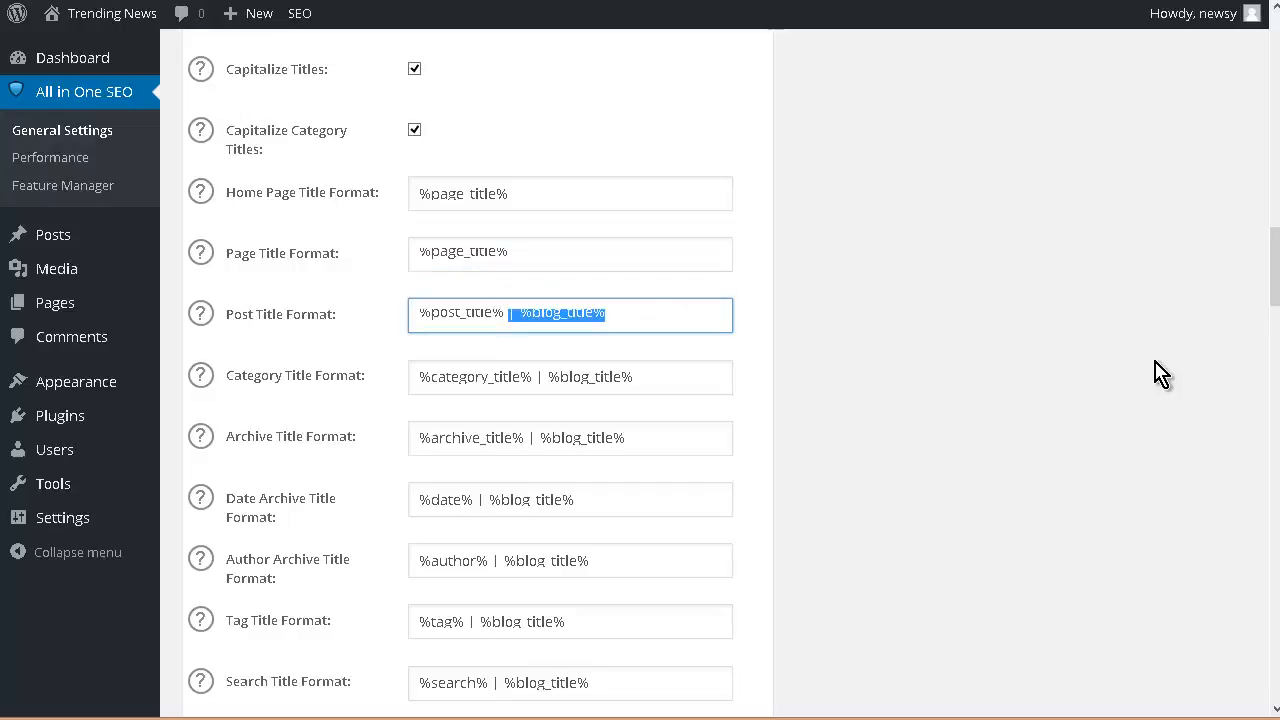
{"action": "key", "text": "BackSpace"}
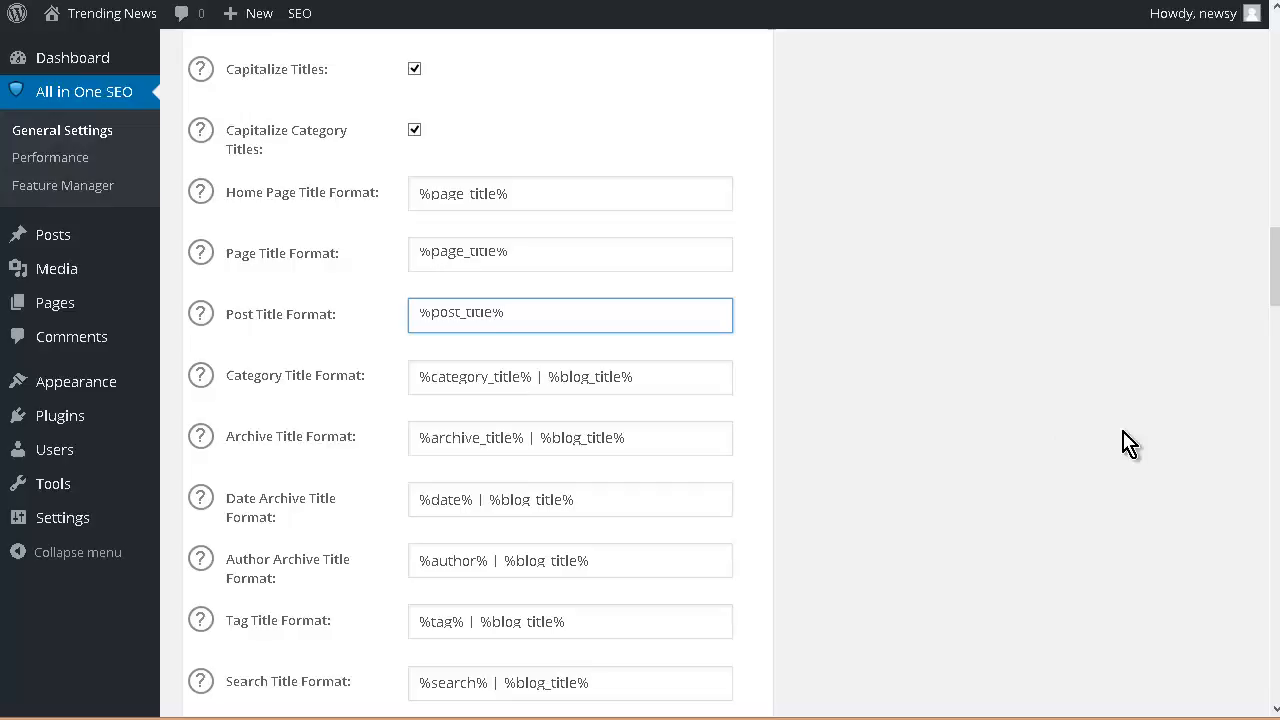
{"action": "left_click_drag", "start_coordinate": [532, 377], "coordinate": [636, 378]}
{"action": "key", "text": "BackSpace"}
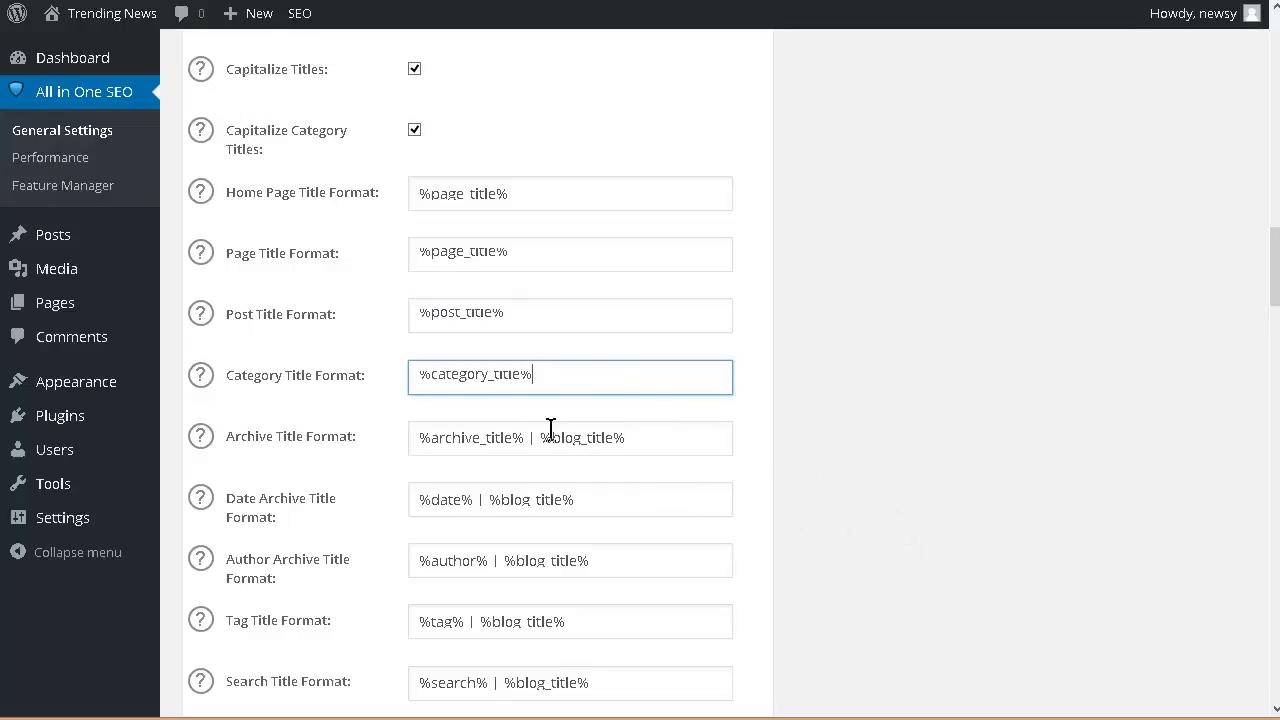
{"action": "left_click_drag", "start_coordinate": [529, 441], "coordinate": [1035, 492]}
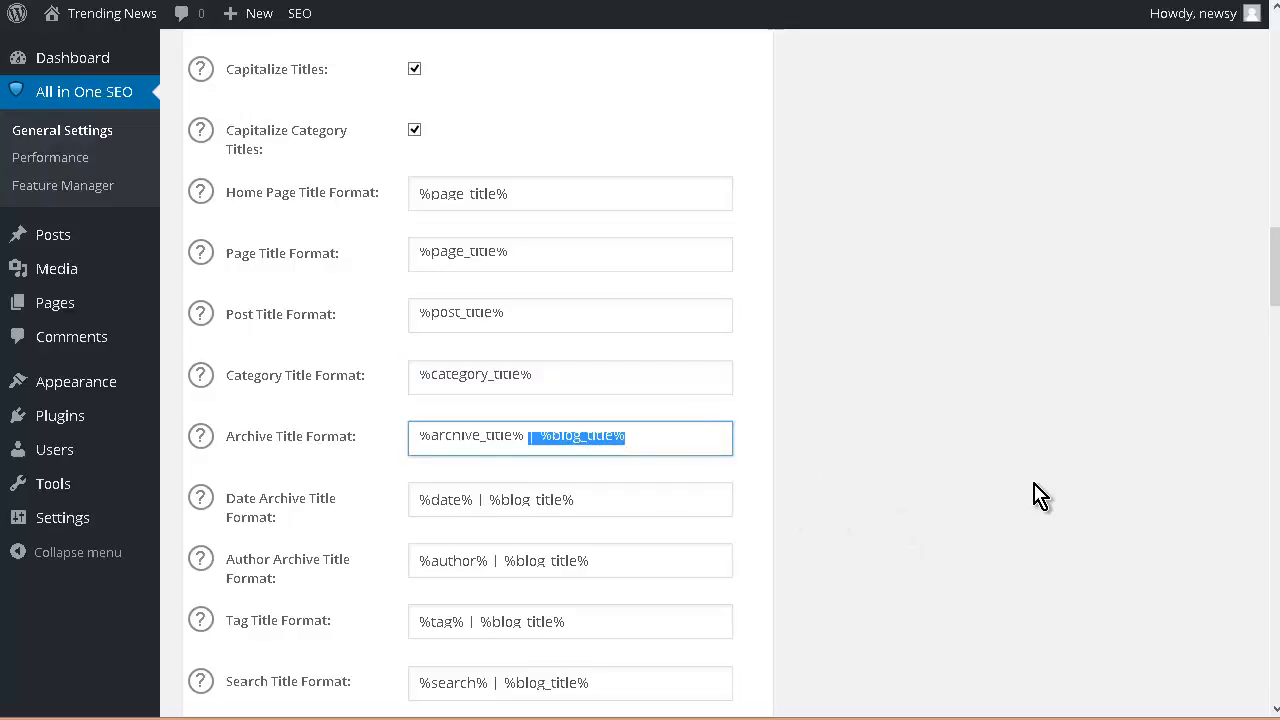
{"action": "key", "text": "BackSpace"}
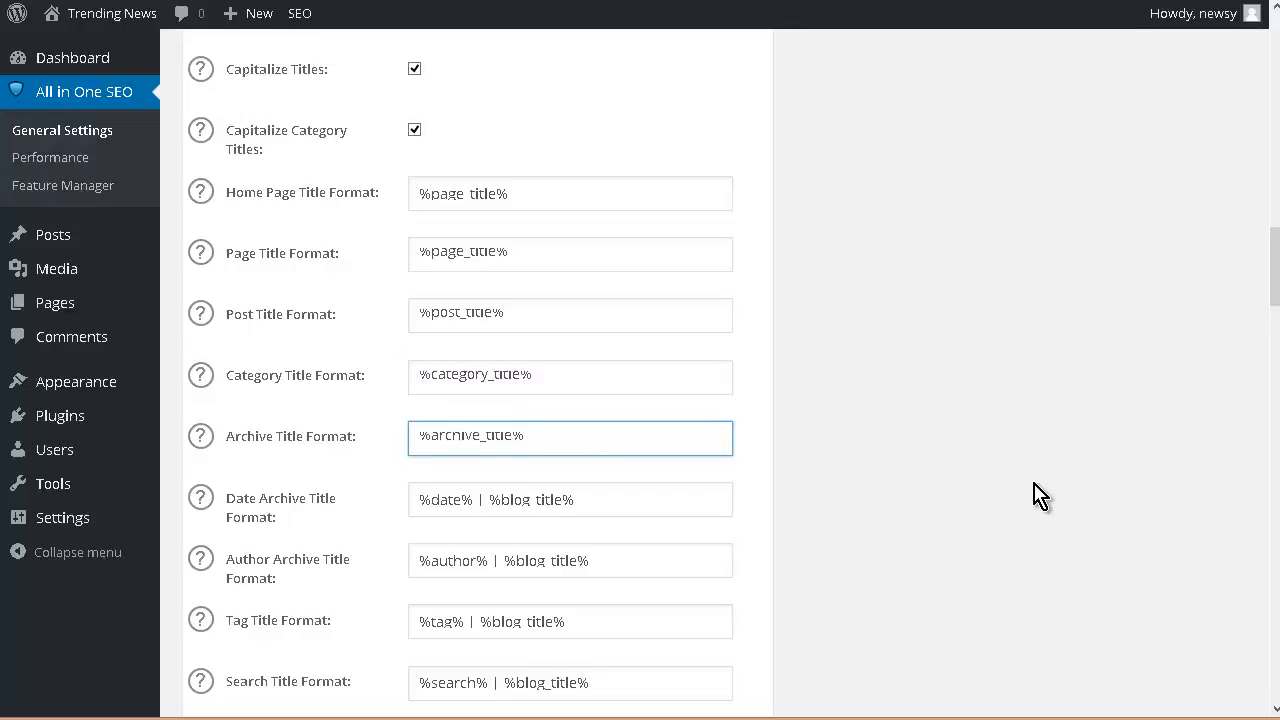
Step: Save the All in One SEO options and dismiss the review-settings notice
{"action": "scroll", "coordinate": [1040, 495], "scroll_direction": "down", "scroll_amount": 15}
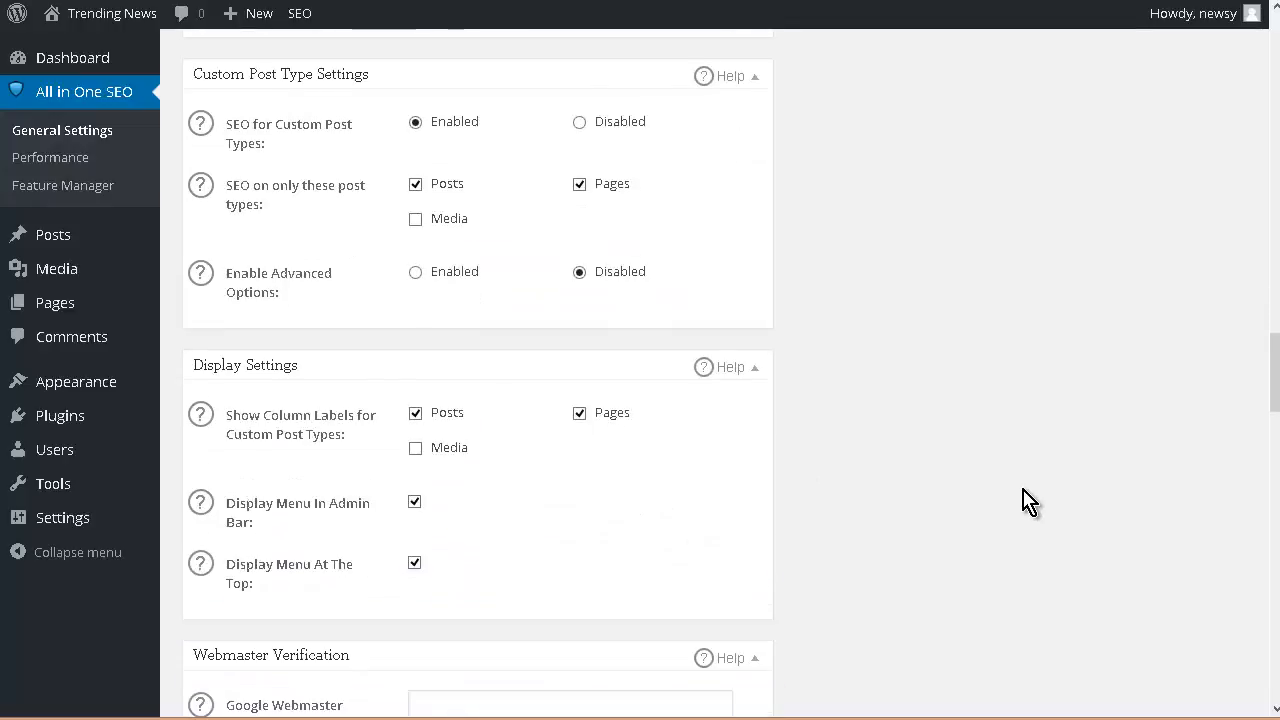
{"action": "scroll", "coordinate": [1025, 512], "scroll_direction": "down", "scroll_amount": 20}
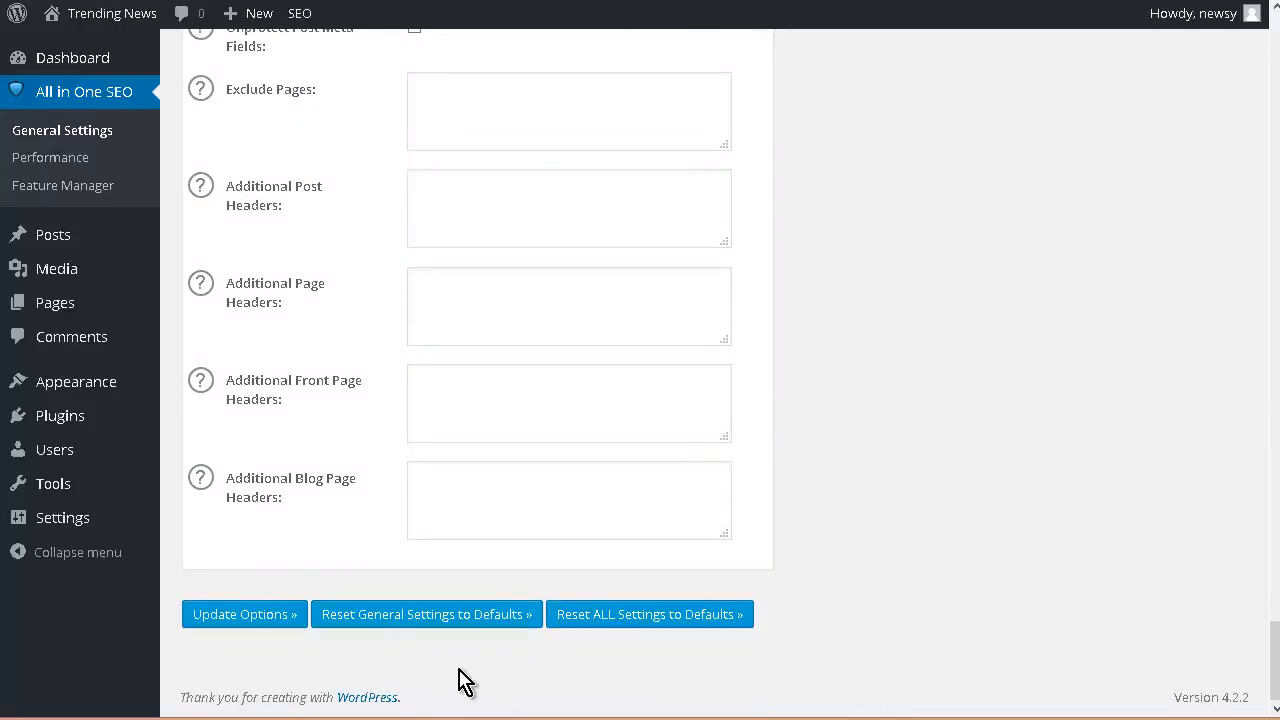
{"action": "left_click", "coordinate": [227, 626]}
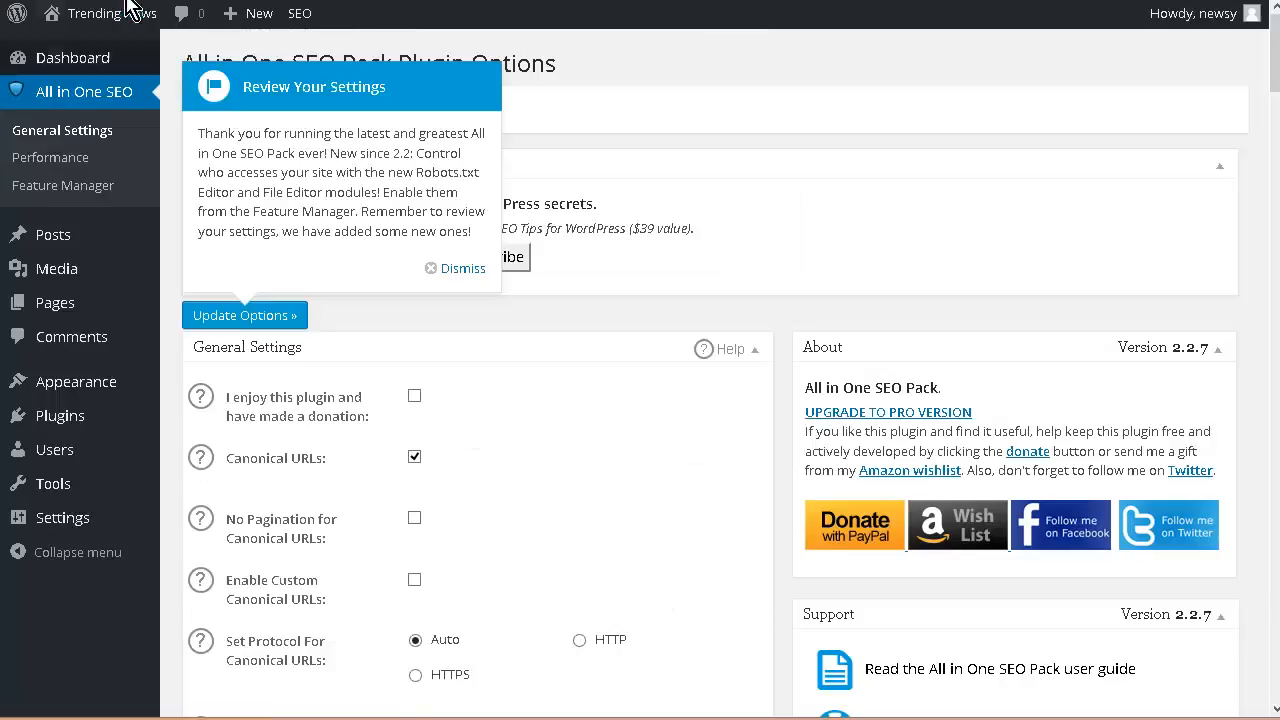
{"action": "left_click", "coordinate": [460, 269]}
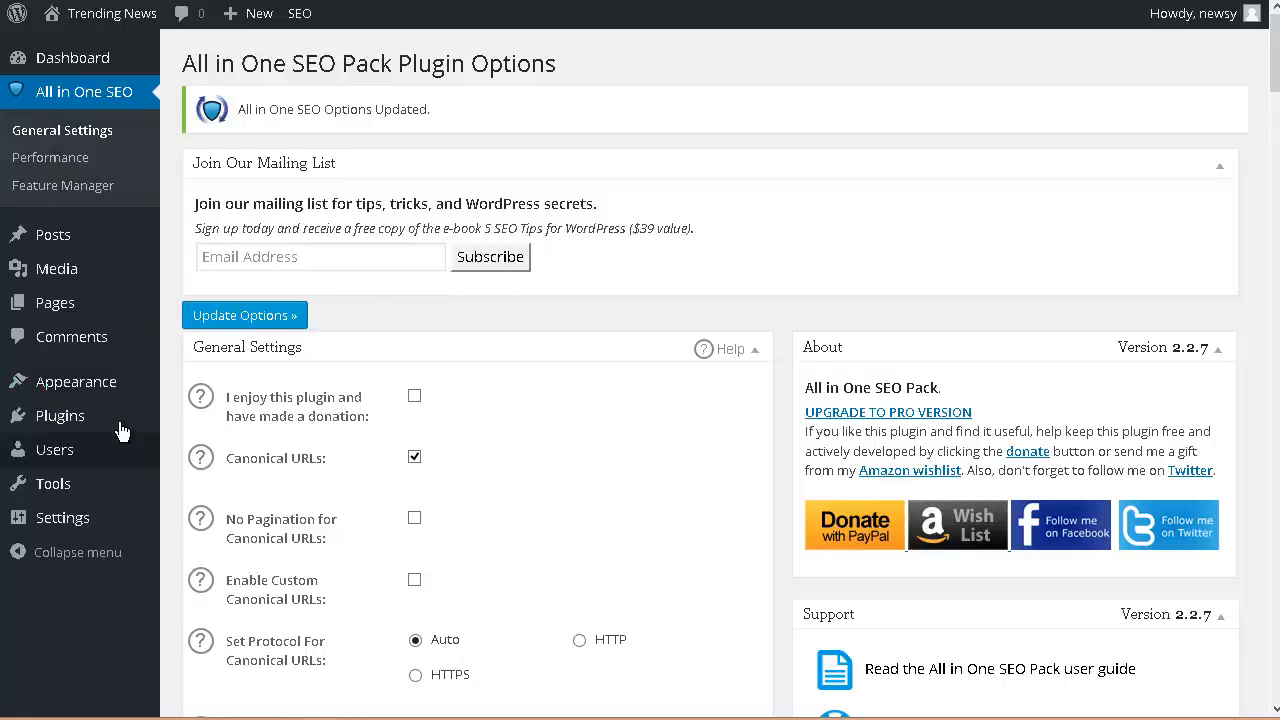
Step: Remove the Meta and Recent Comments widgets from the sidebar widget area
{"action": "mouse_move", "coordinate": [113, 405]}
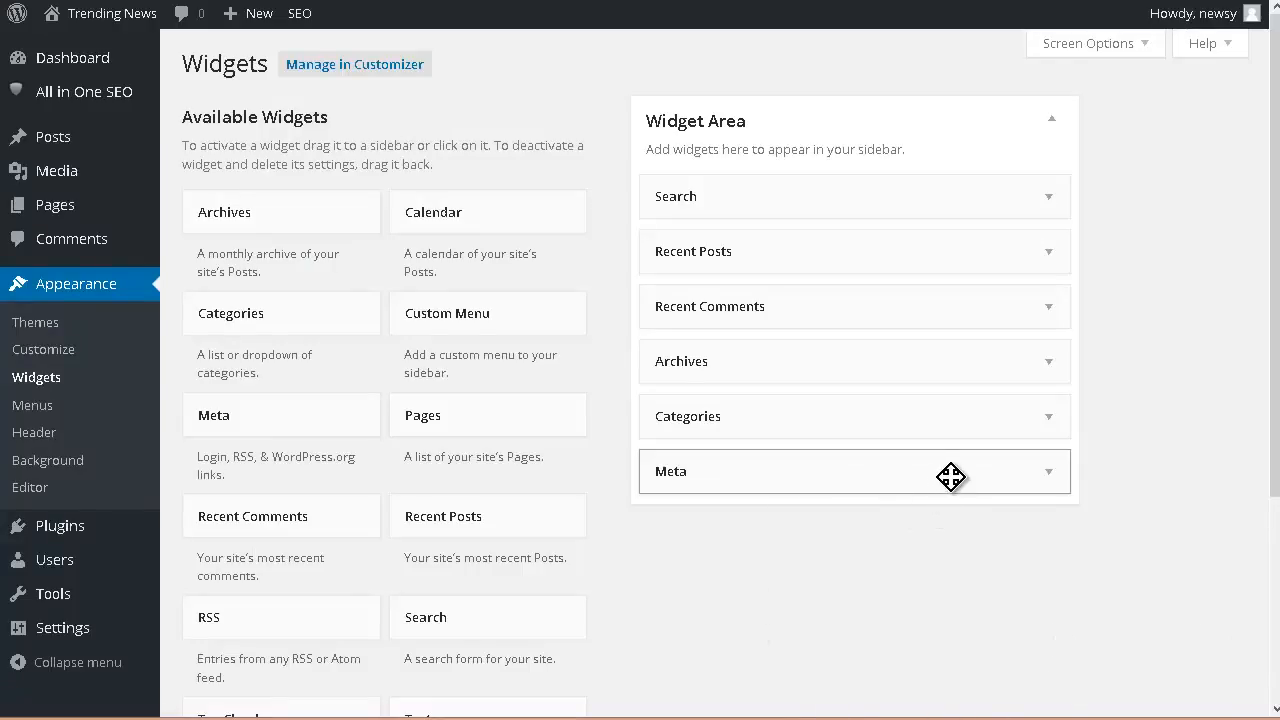
{"action": "left_click_drag", "start_coordinate": [965, 475], "coordinate": [400, 426]}
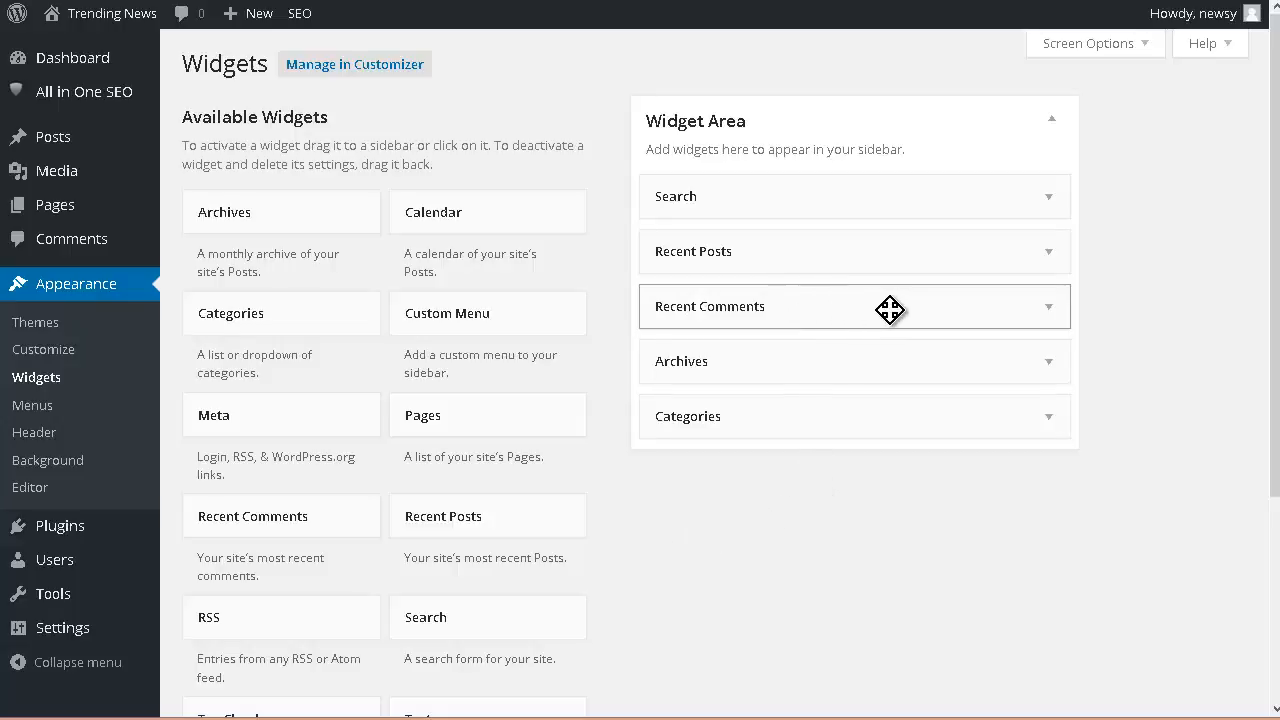
{"action": "left_click_drag", "start_coordinate": [891, 309], "coordinate": [357, 286]}
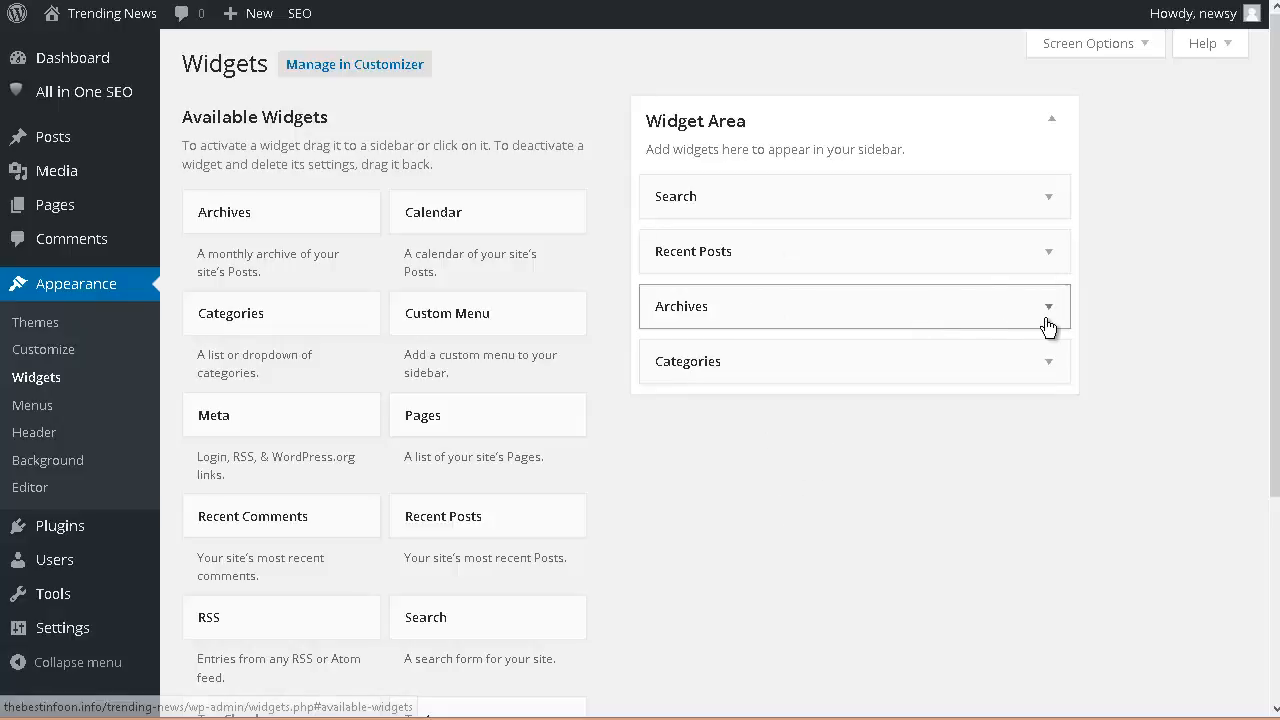
Step: Title the Recent Posts widget 'Recent Articles' and save it
{"action": "left_click", "coordinate": [1052, 260]}
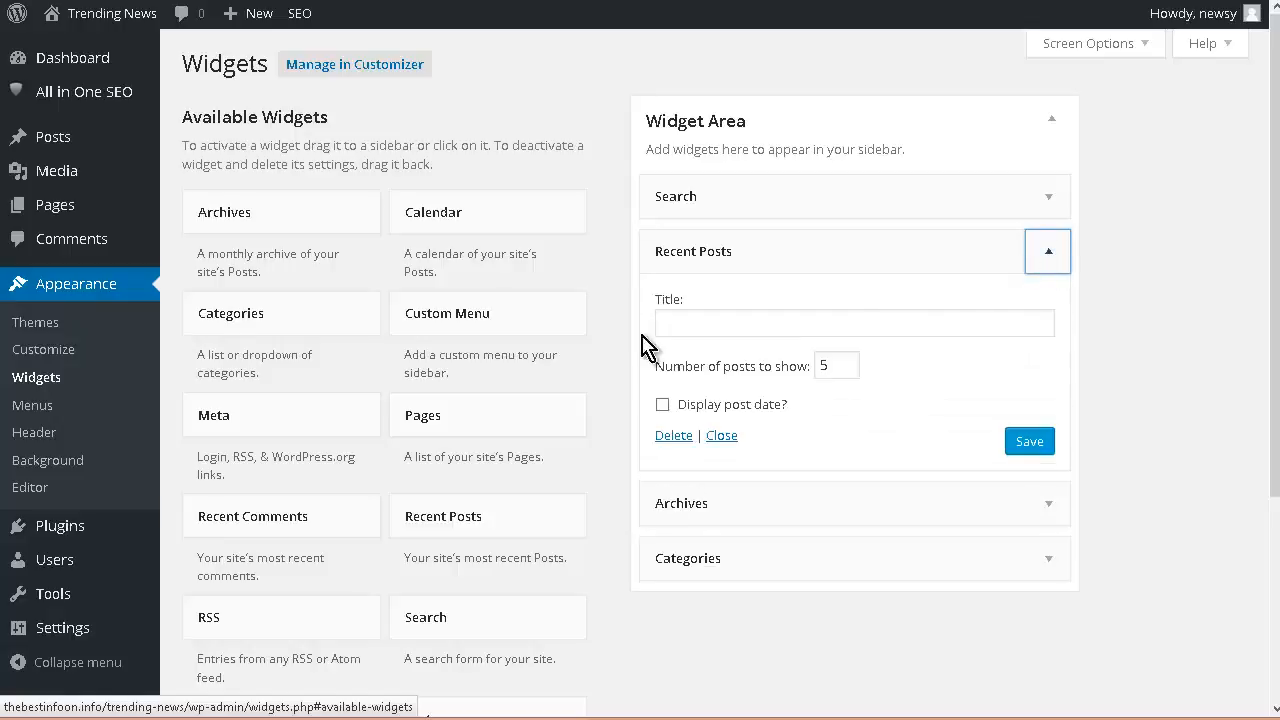
{"action": "left_click", "coordinate": [697, 319]}
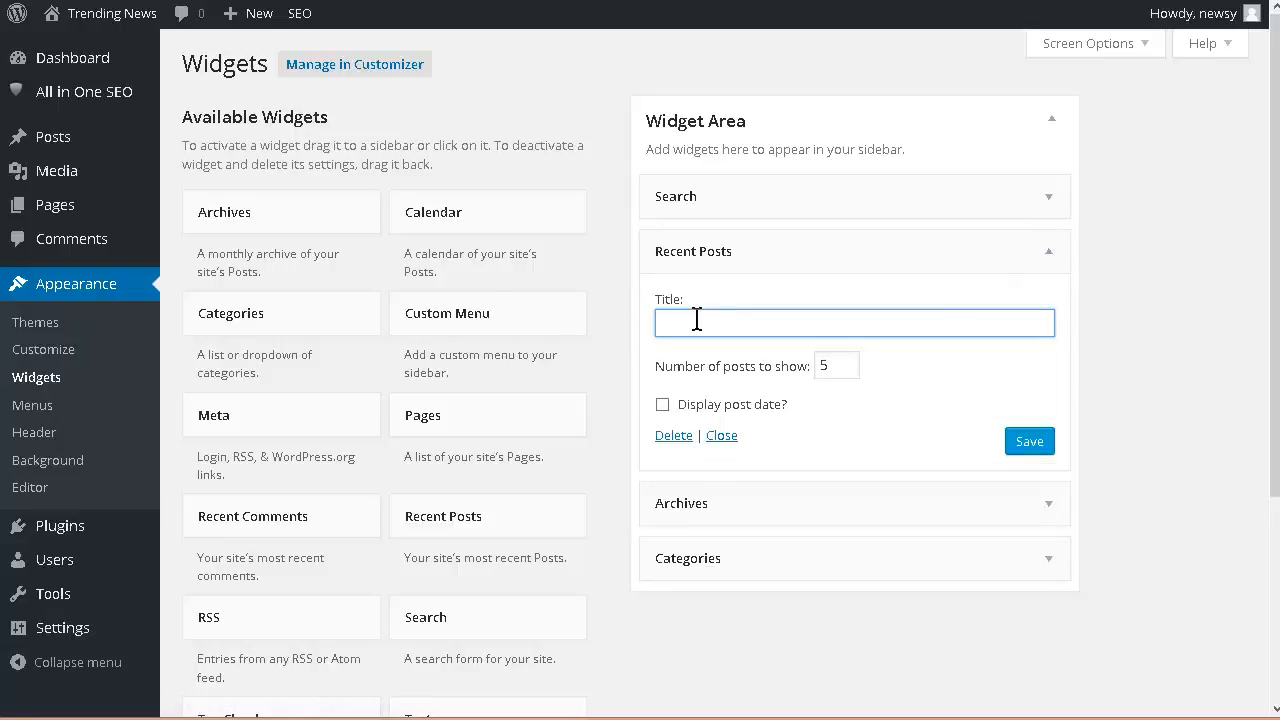
{"action": "left_click", "coordinate": [1027, 450]}
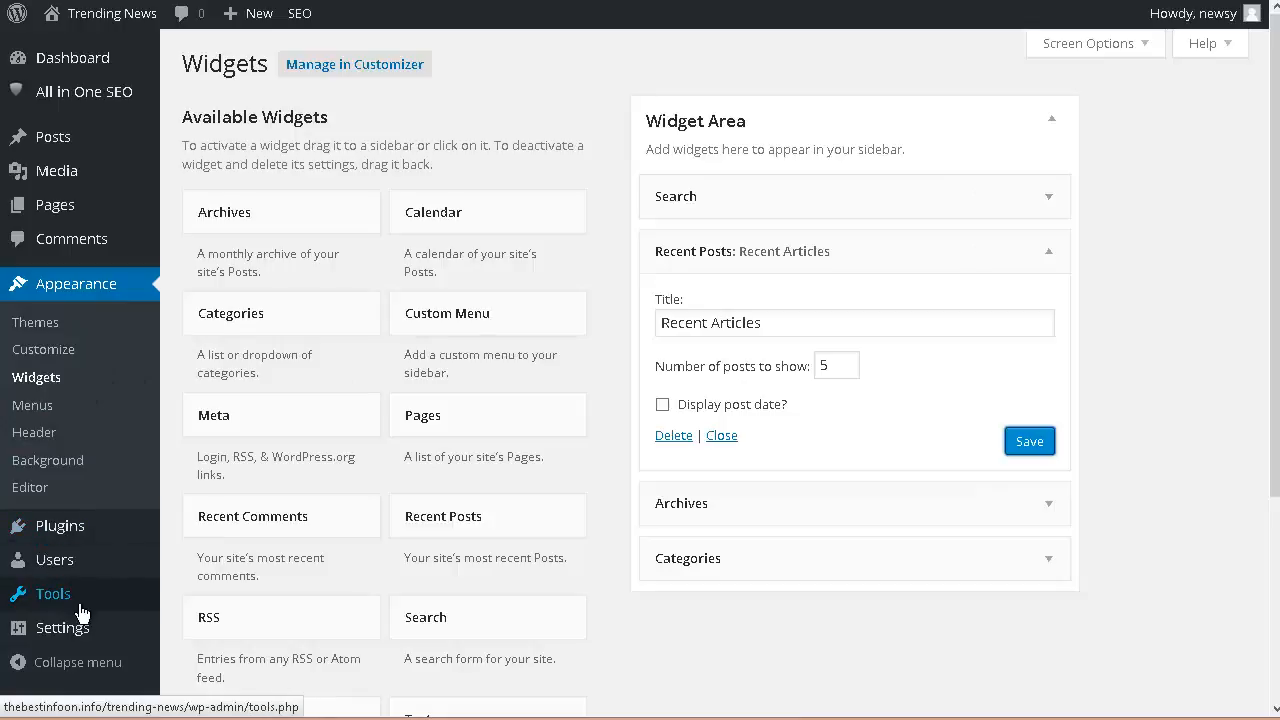
Step: Change the permalink structure to Post name and save the permalink settings
{"action": "mouse_move", "coordinate": [50, 630]}
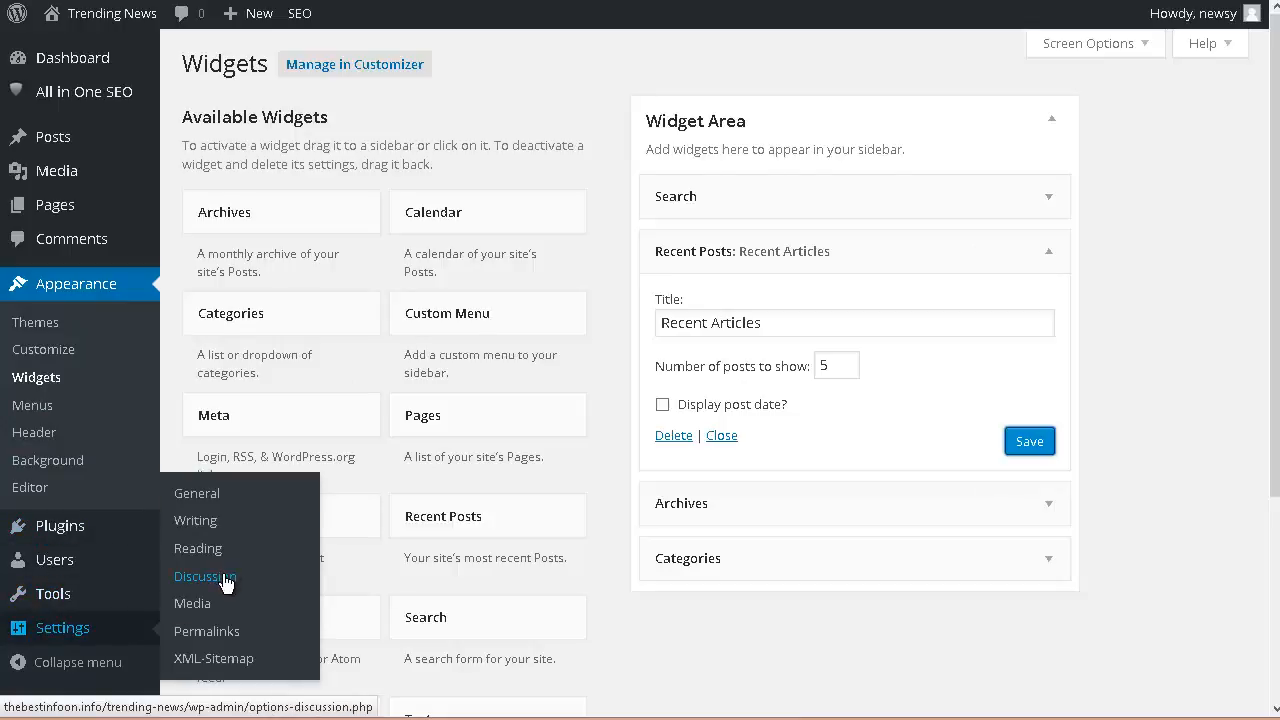
{"action": "left_click", "coordinate": [208, 631]}
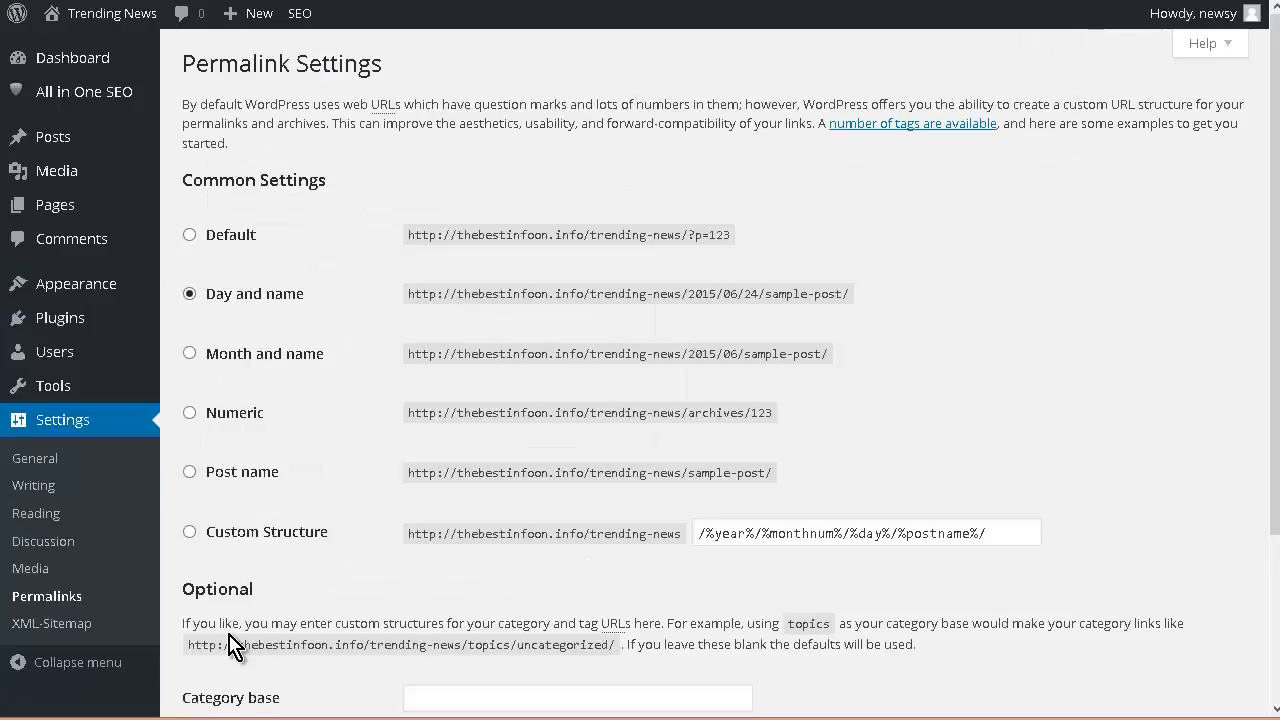
{"action": "scroll", "coordinate": [336, 388], "scroll_direction": "down", "scroll_amount": 1}
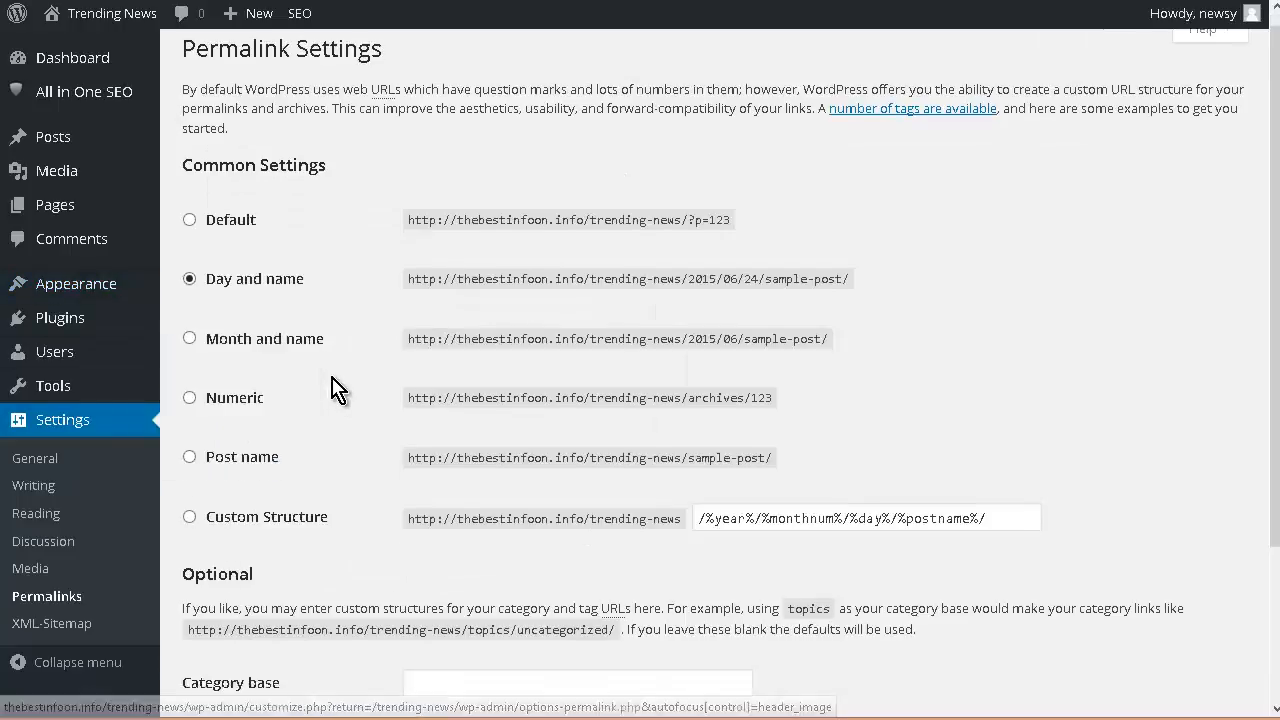
{"action": "scroll", "coordinate": [281, 436], "scroll_direction": "down", "scroll_amount": 2}
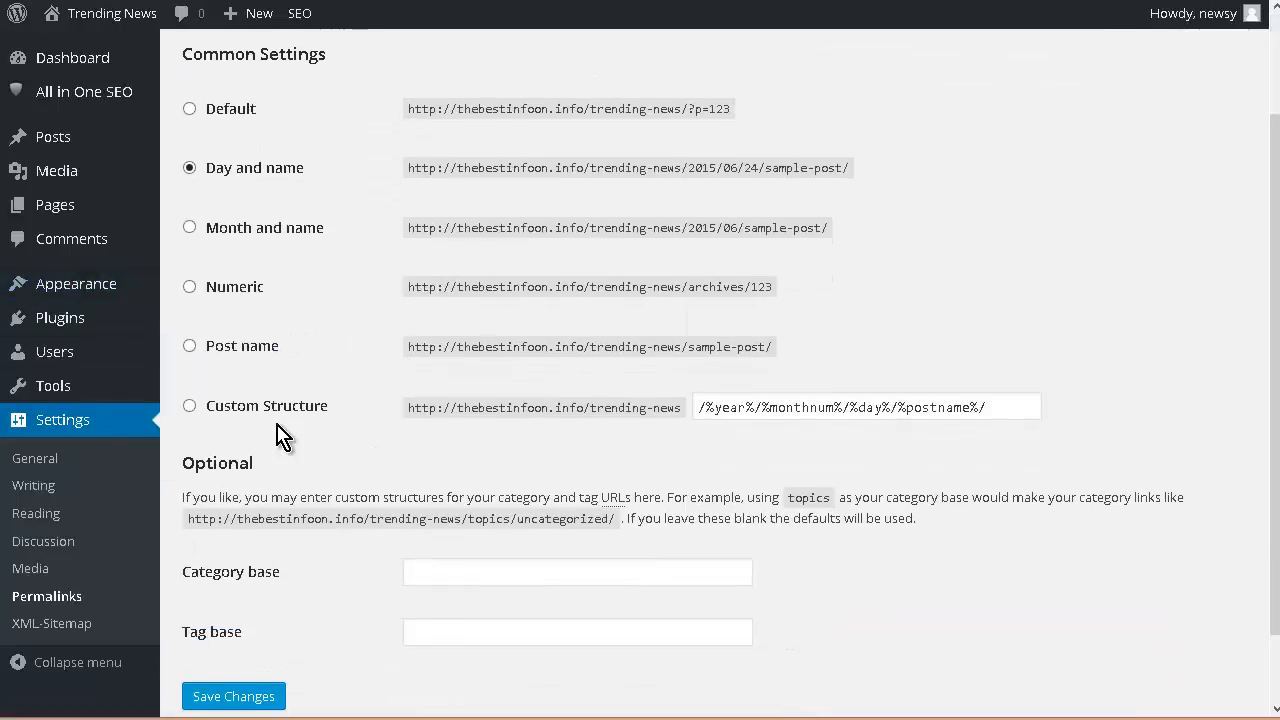
{"action": "left_click", "coordinate": [189, 347]}
{"action": "scroll", "coordinate": [360, 428], "scroll_direction": "down", "scroll_amount": 2}
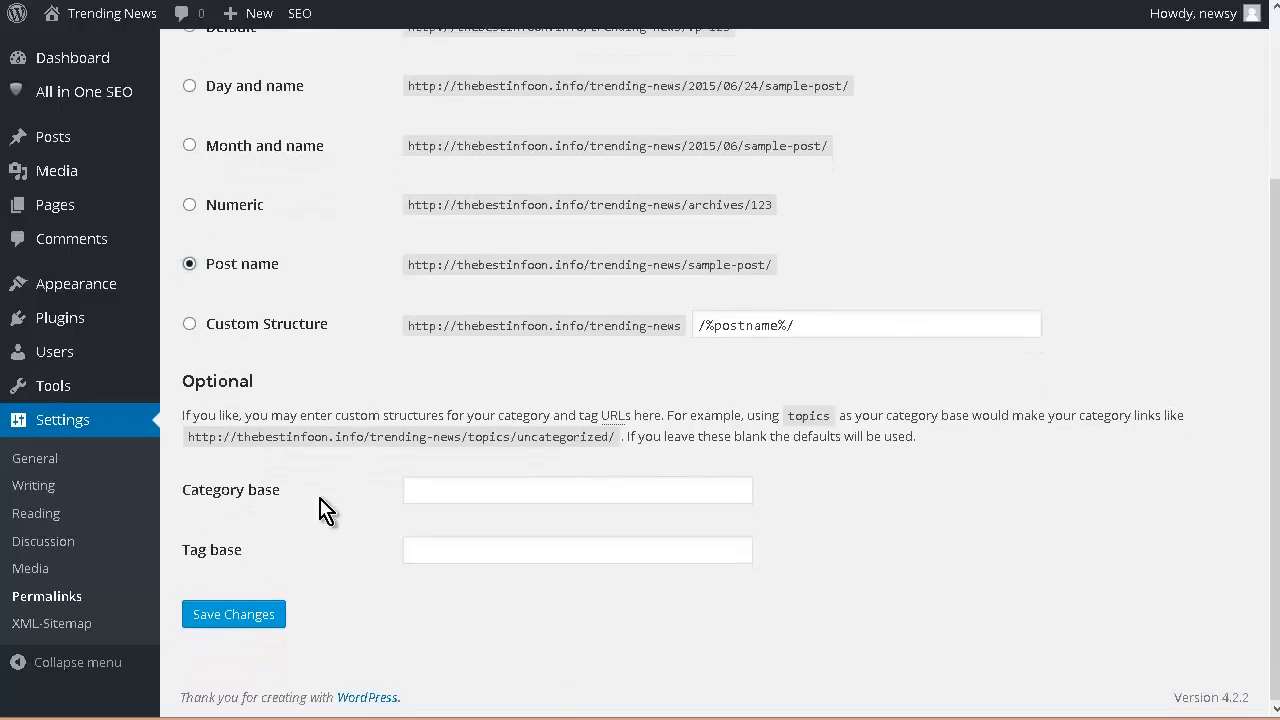
{"action": "left_click", "coordinate": [231, 609]}
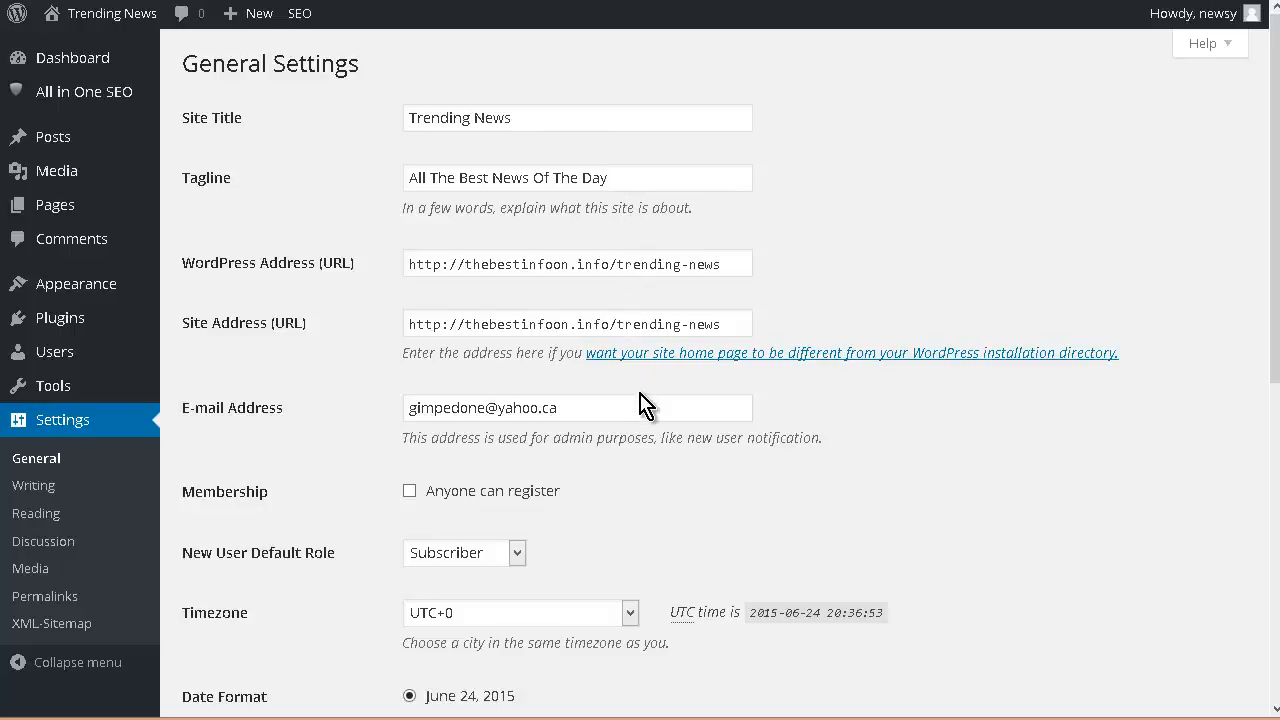
Step: Set the site timezone to Edmonton and save the general settings
{"action": "scroll", "coordinate": [340, 500], "scroll_direction": "down", "scroll_amount": 3}
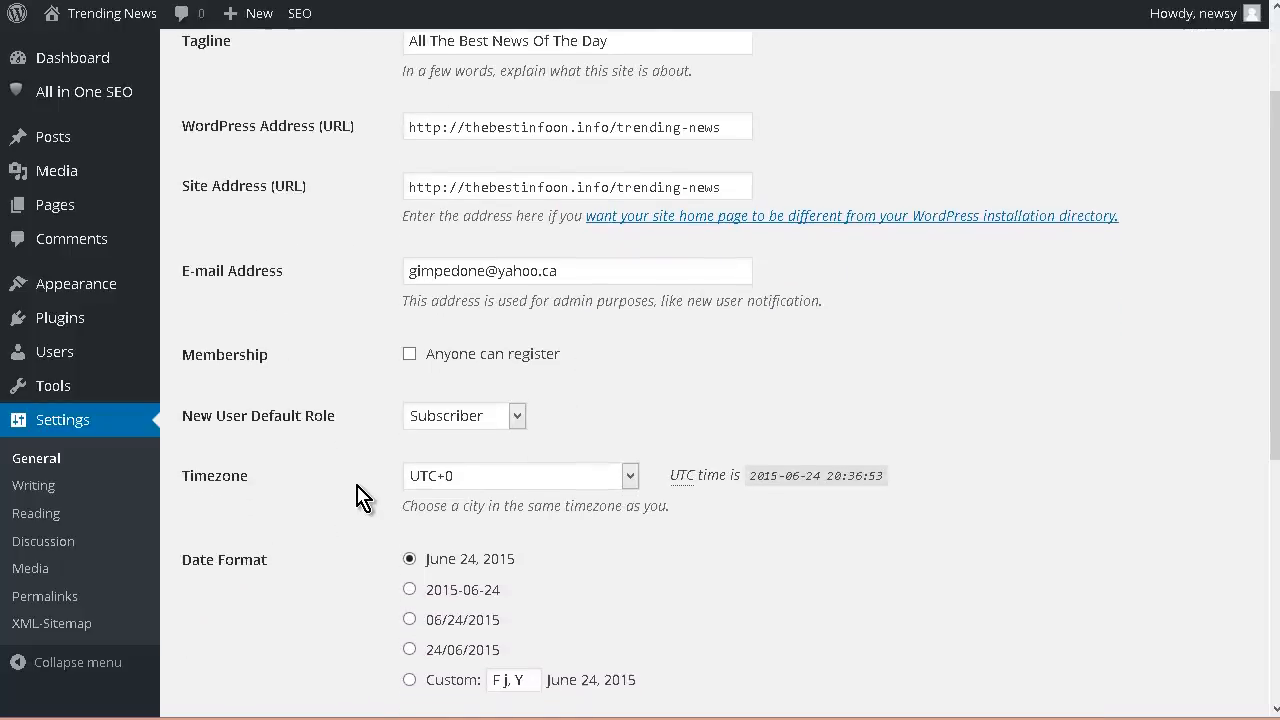
{"action": "scroll", "coordinate": [358, 497], "scroll_direction": "down", "scroll_amount": 2}
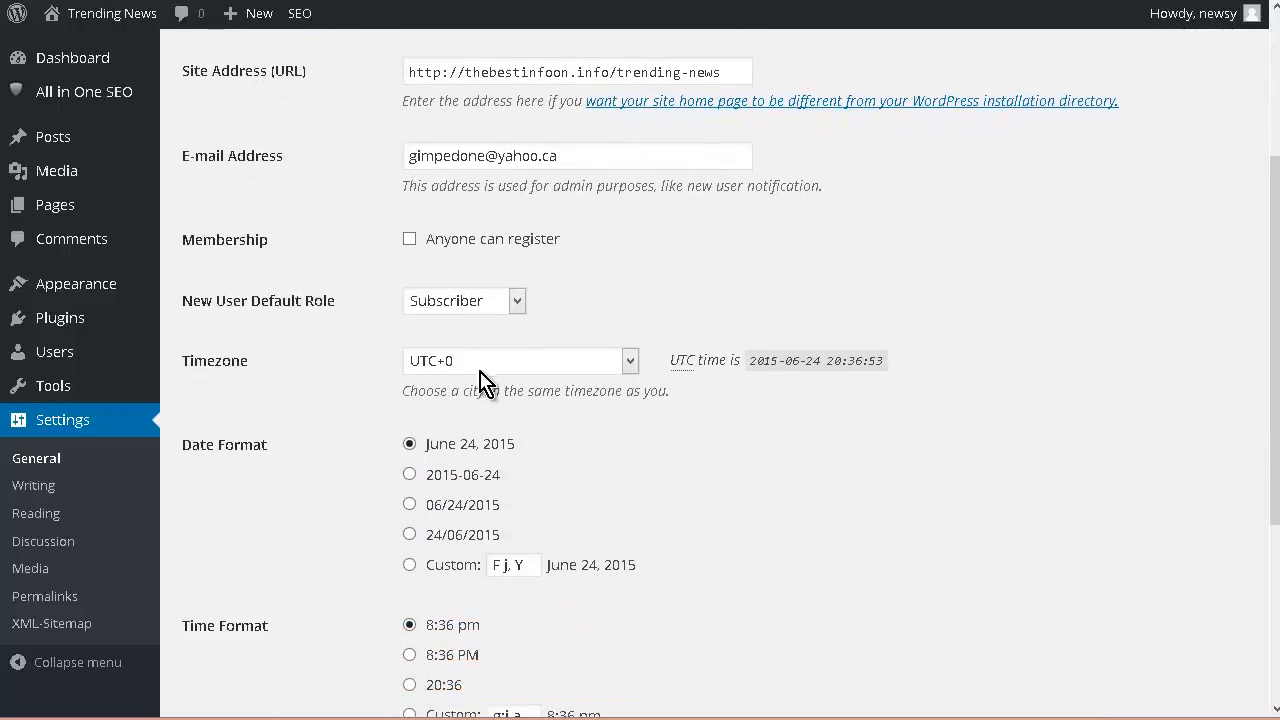
{"action": "left_click", "coordinate": [636, 363]}
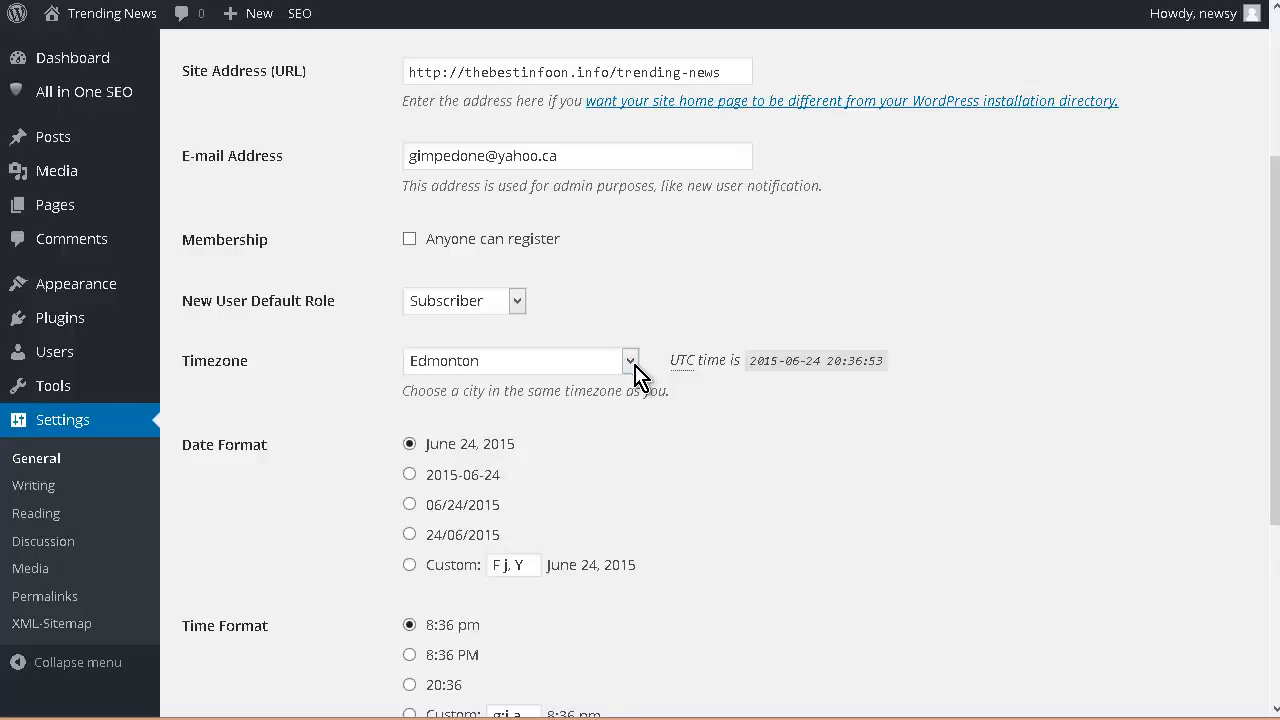
{"action": "scroll", "coordinate": [635, 375], "scroll_direction": "down", "scroll_amount": 5}
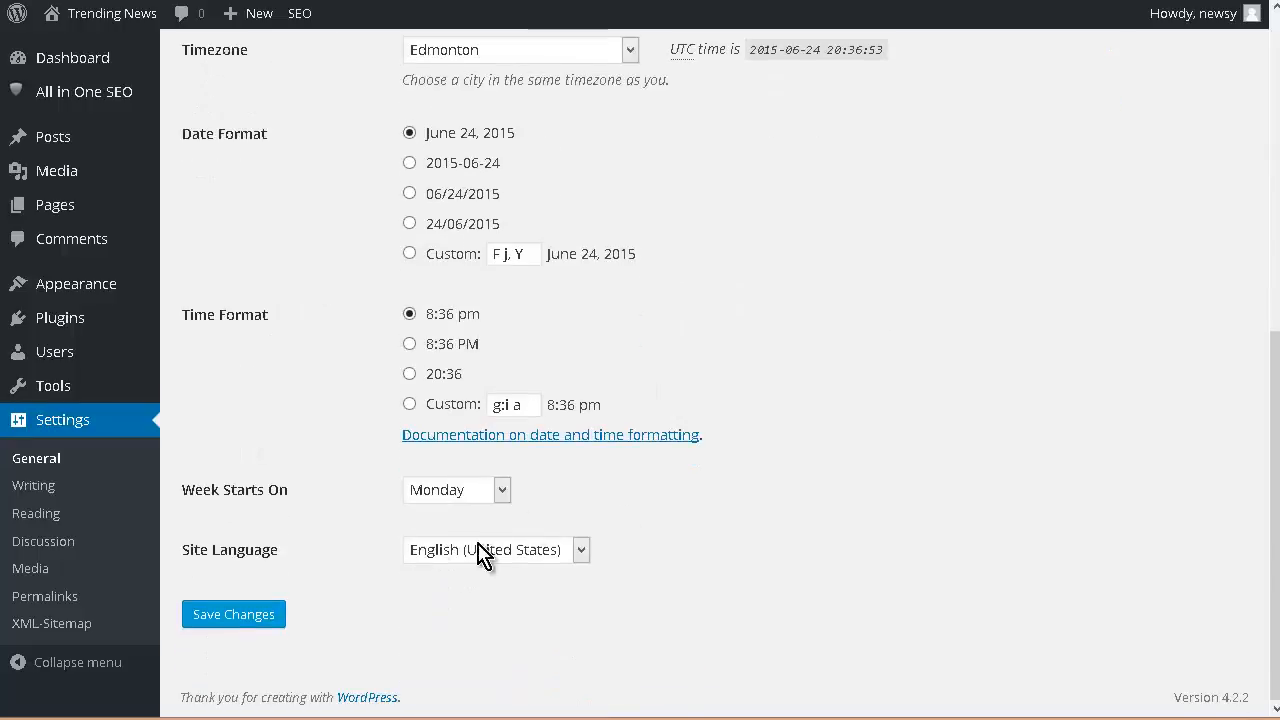
{"action": "left_click", "coordinate": [246, 622]}
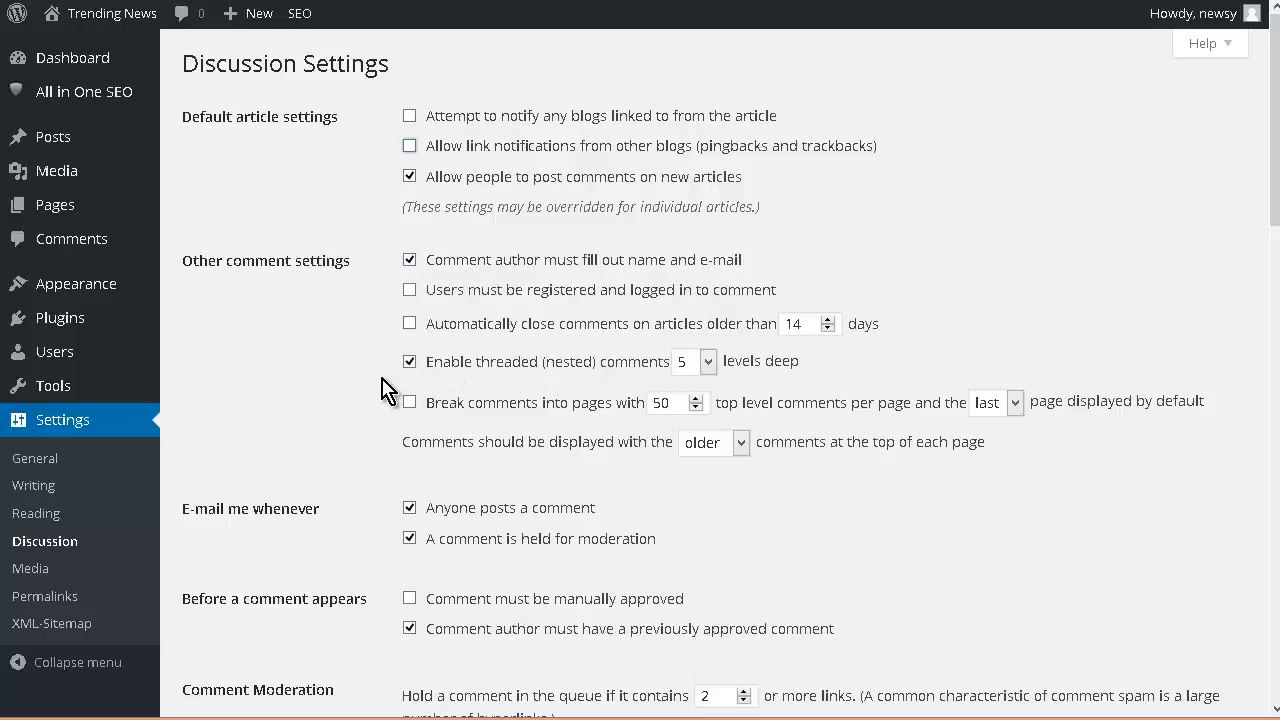
Step: Disable comment e-mail notifications and the previously-approved-author requirement in the discussion settings and save them
{"action": "scroll", "coordinate": [600, 365], "scroll_direction": "down", "scroll_amount": 2}
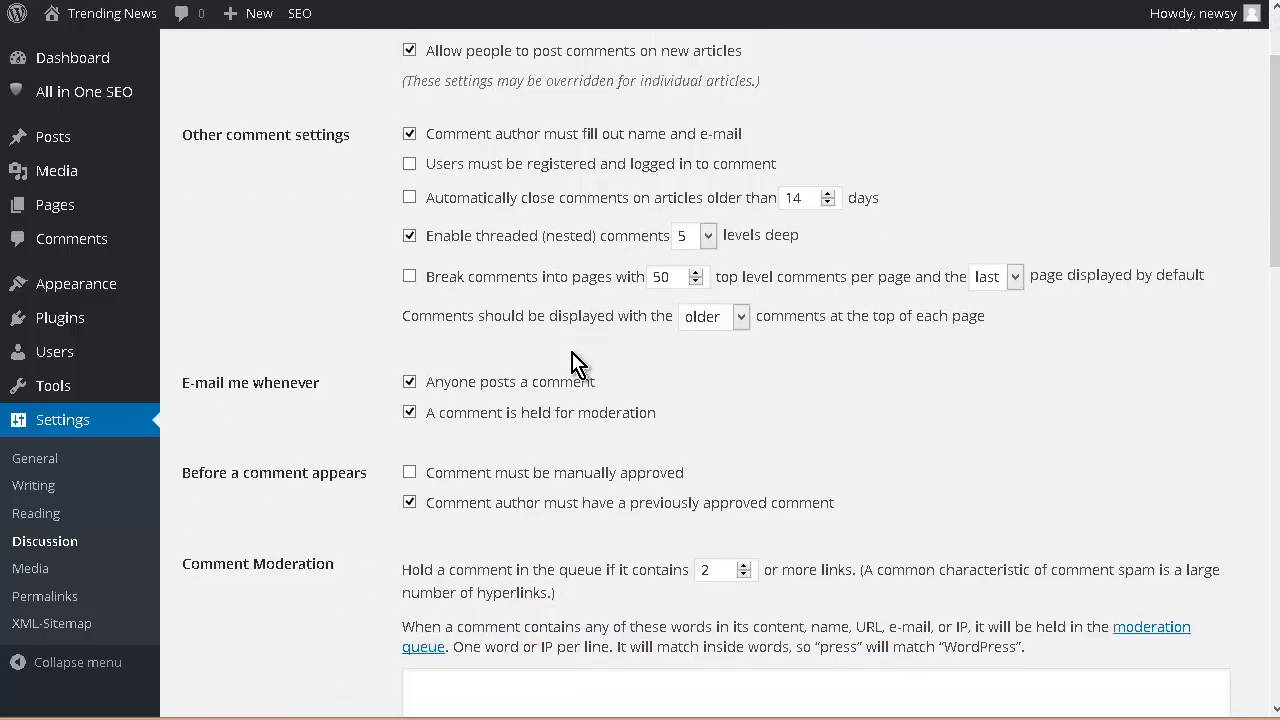
{"action": "scroll", "coordinate": [572, 362], "scroll_direction": "down", "scroll_amount": 2}
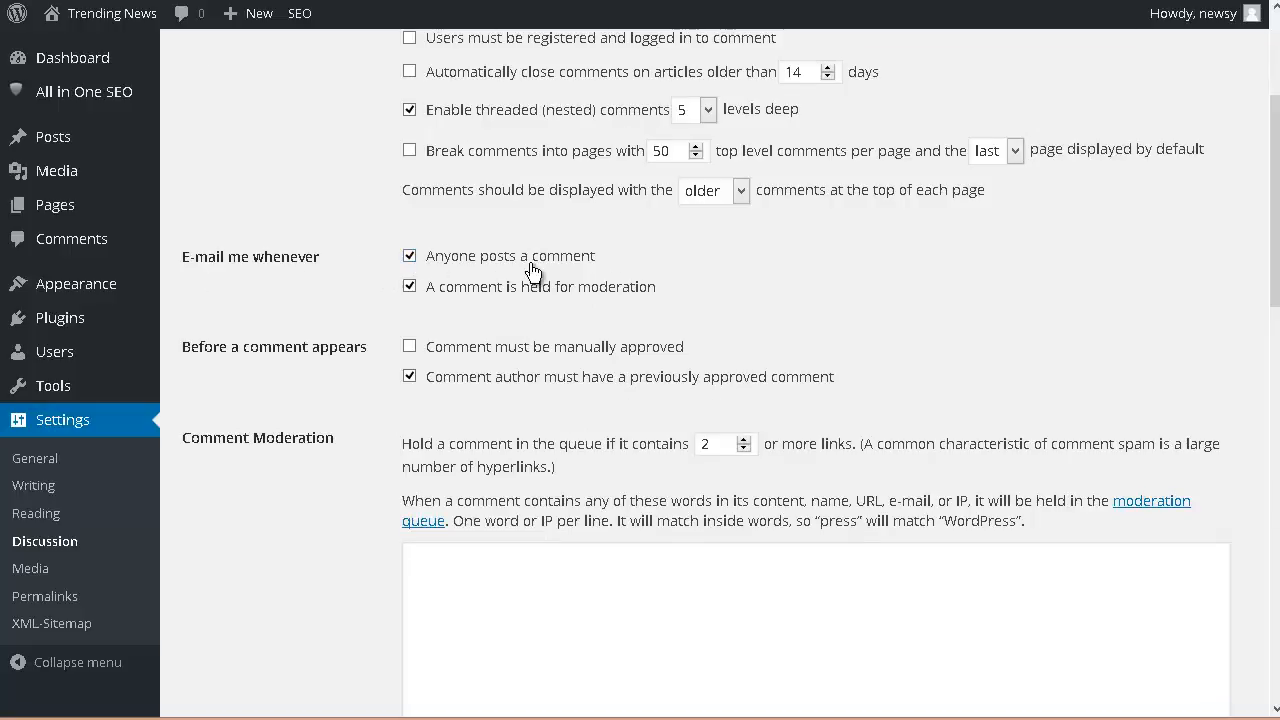
{"action": "left_click", "coordinate": [410, 256]}
{"action": "left_click", "coordinate": [410, 286]}
{"action": "scroll", "coordinate": [355, 258], "scroll_direction": "down", "scroll_amount": 2}
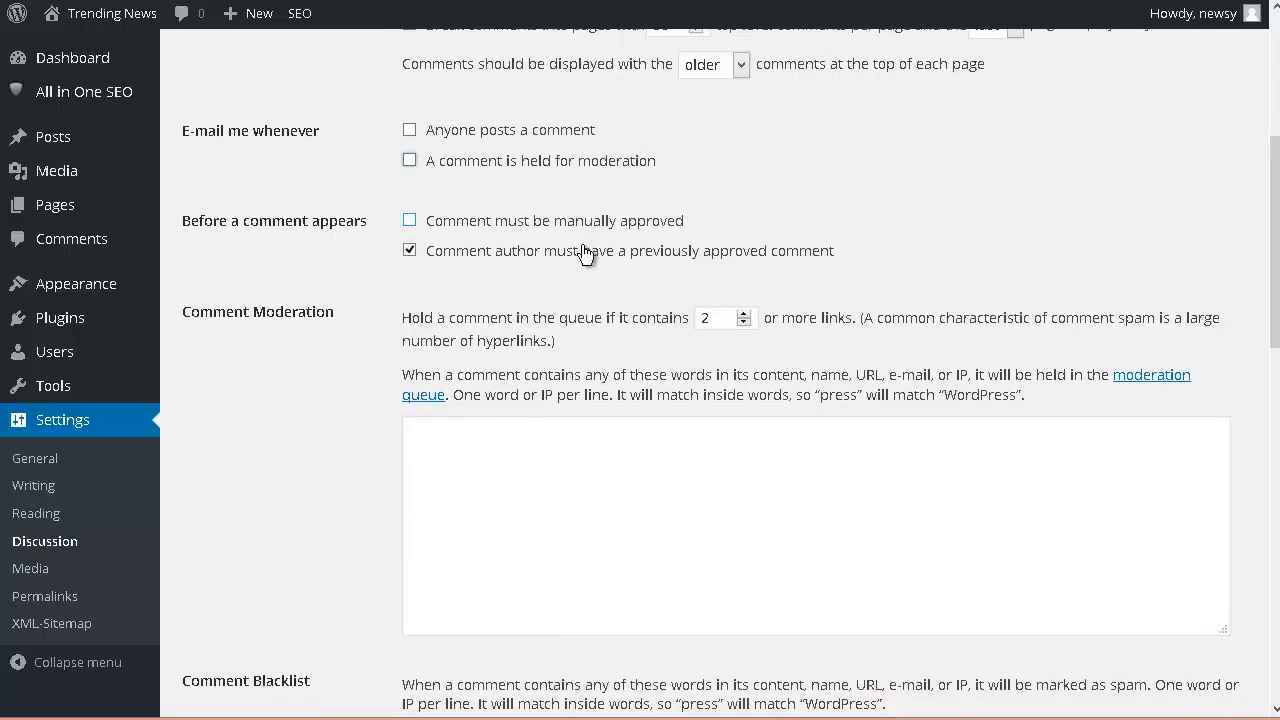
{"action": "left_click", "coordinate": [409, 250]}
{"action": "scroll", "coordinate": [370, 222], "scroll_direction": "down", "scroll_amount": 4}
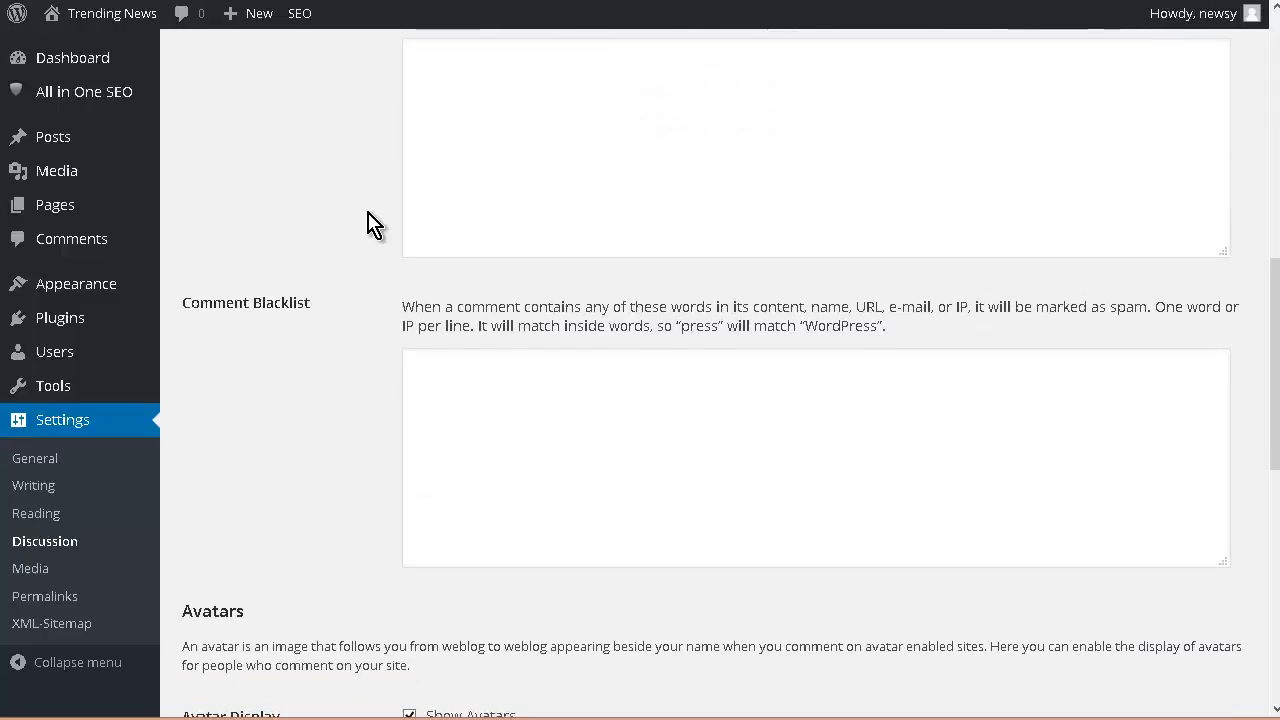
{"action": "scroll", "coordinate": [370, 222], "scroll_direction": "up", "scroll_amount": 2}
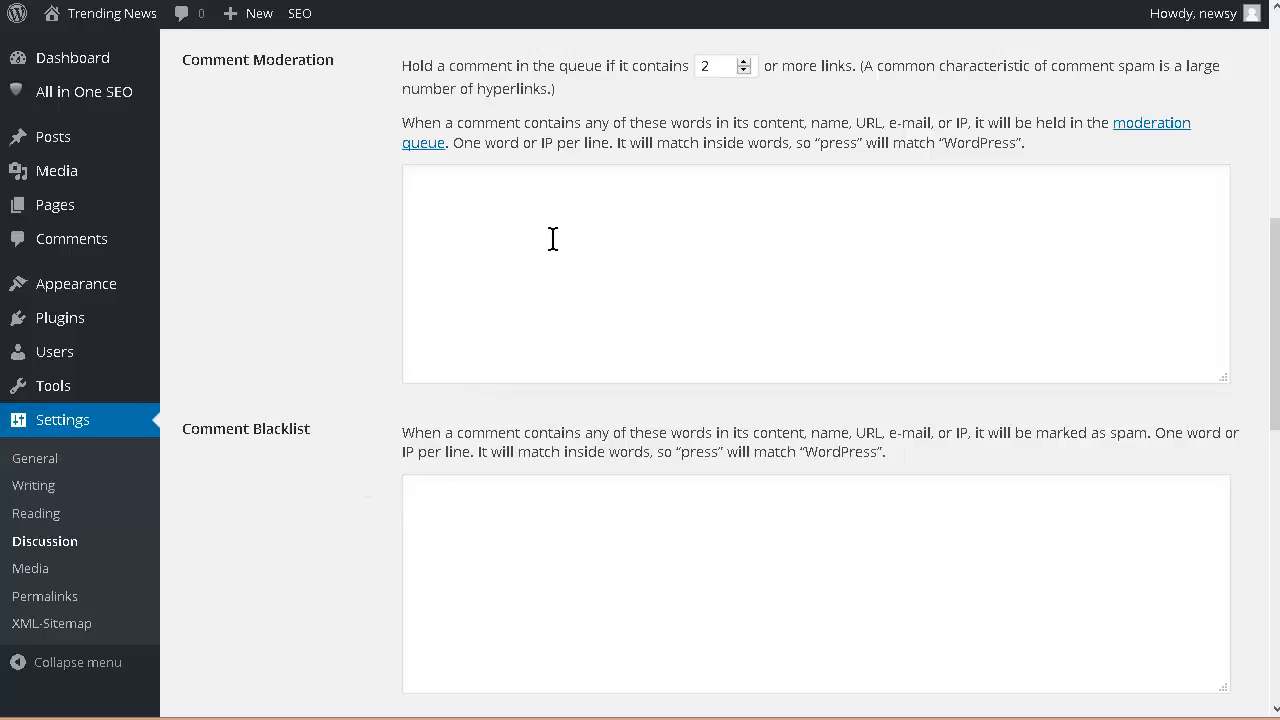
{"action": "scroll", "coordinate": [346, 274], "scroll_direction": "down", "scroll_amount": 6}
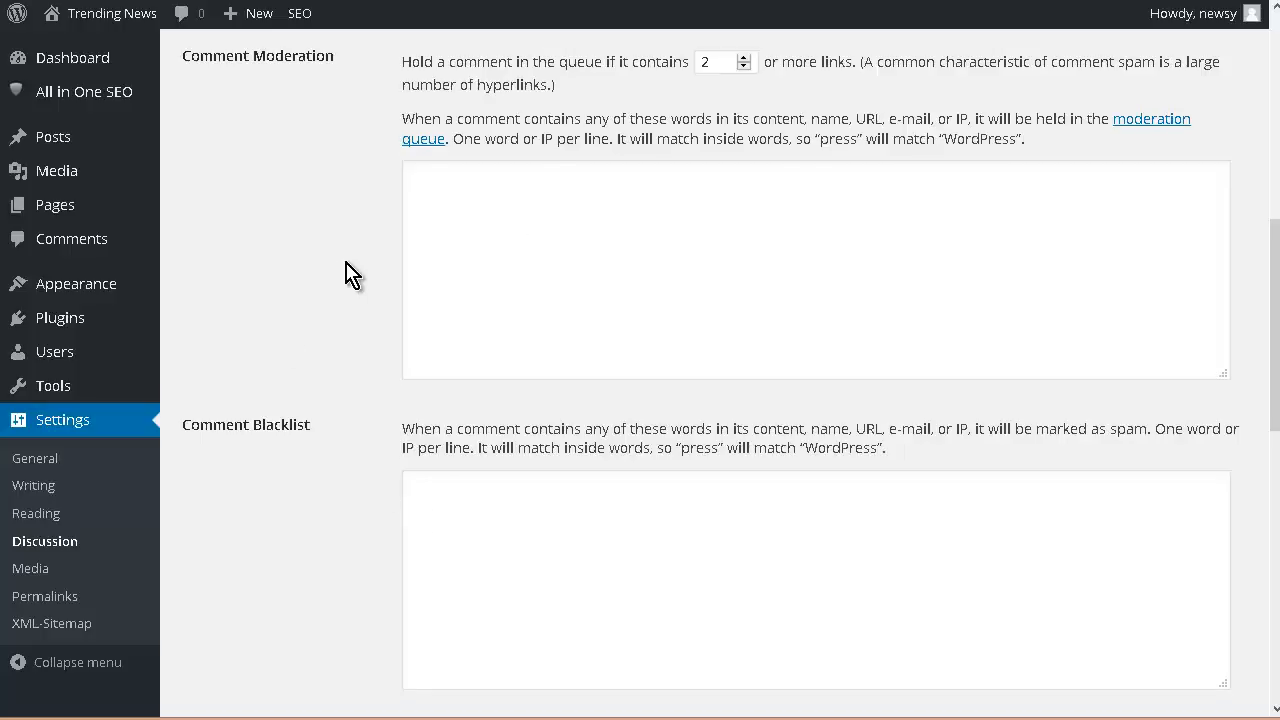
{"action": "scroll", "coordinate": [346, 274], "scroll_direction": "down", "scroll_amount": 3}
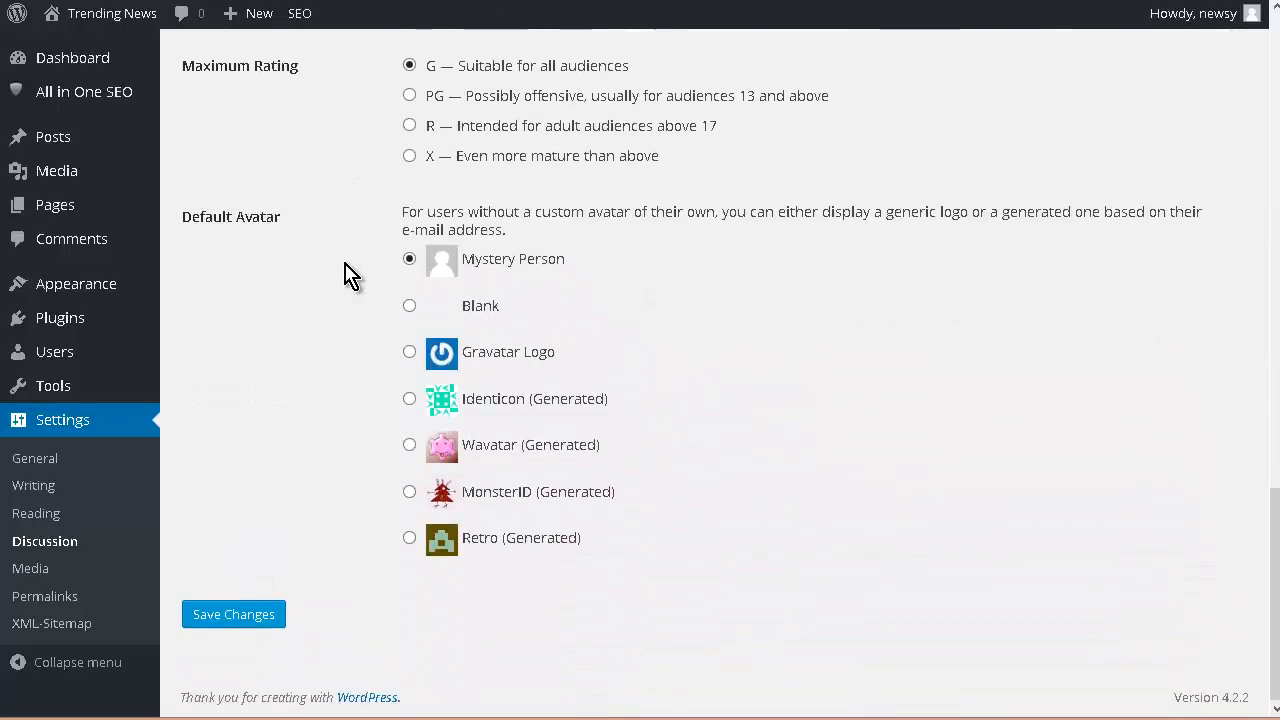
{"action": "left_click", "coordinate": [258, 614]}
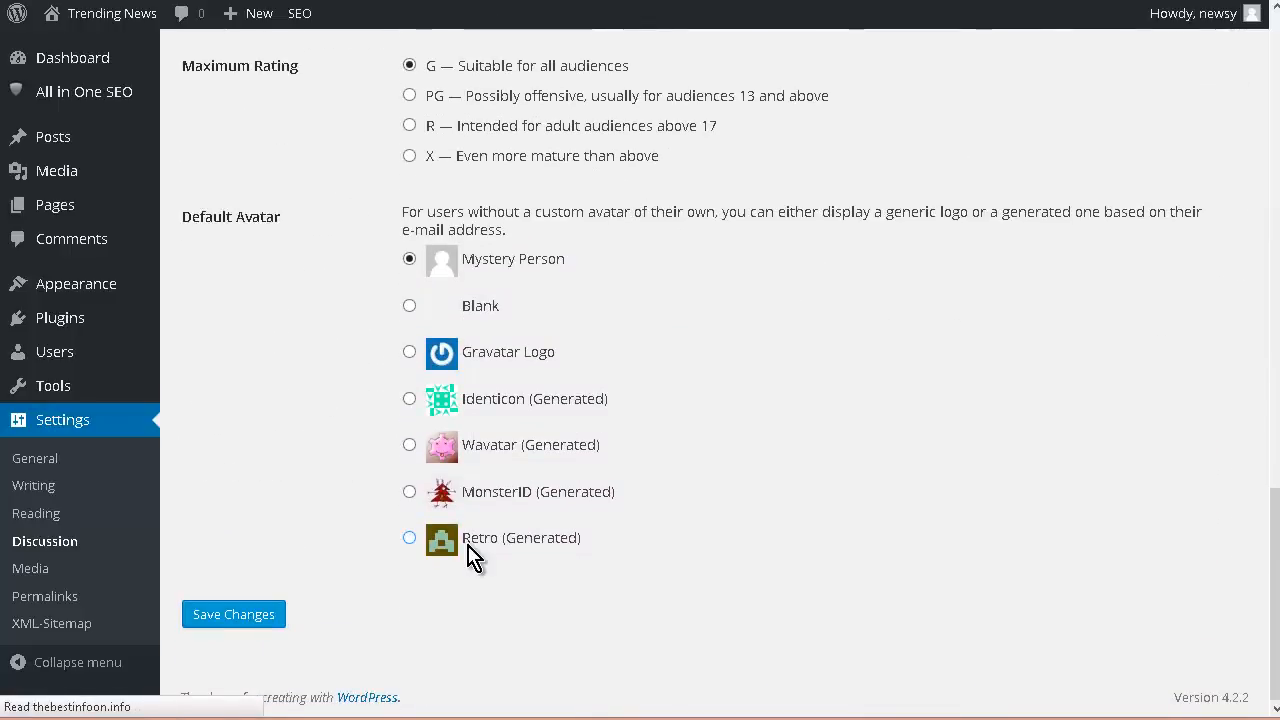
{"action": "left_click", "coordinate": [28, 514]}
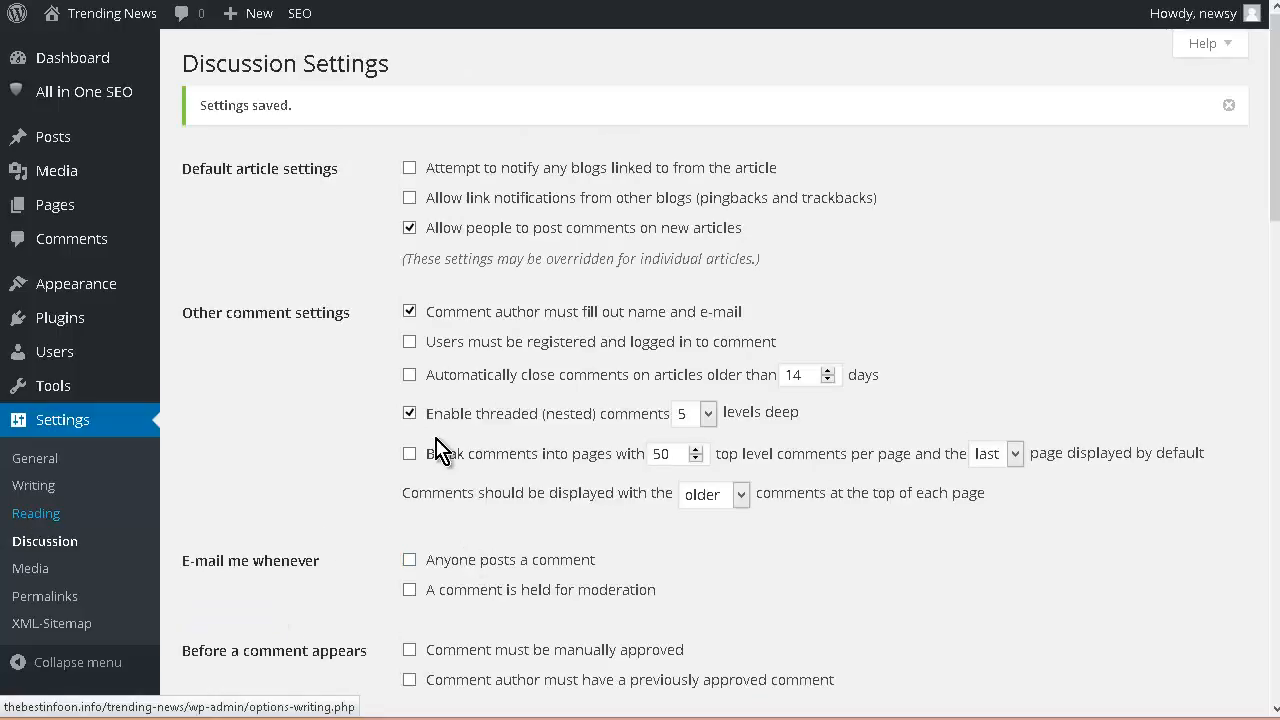